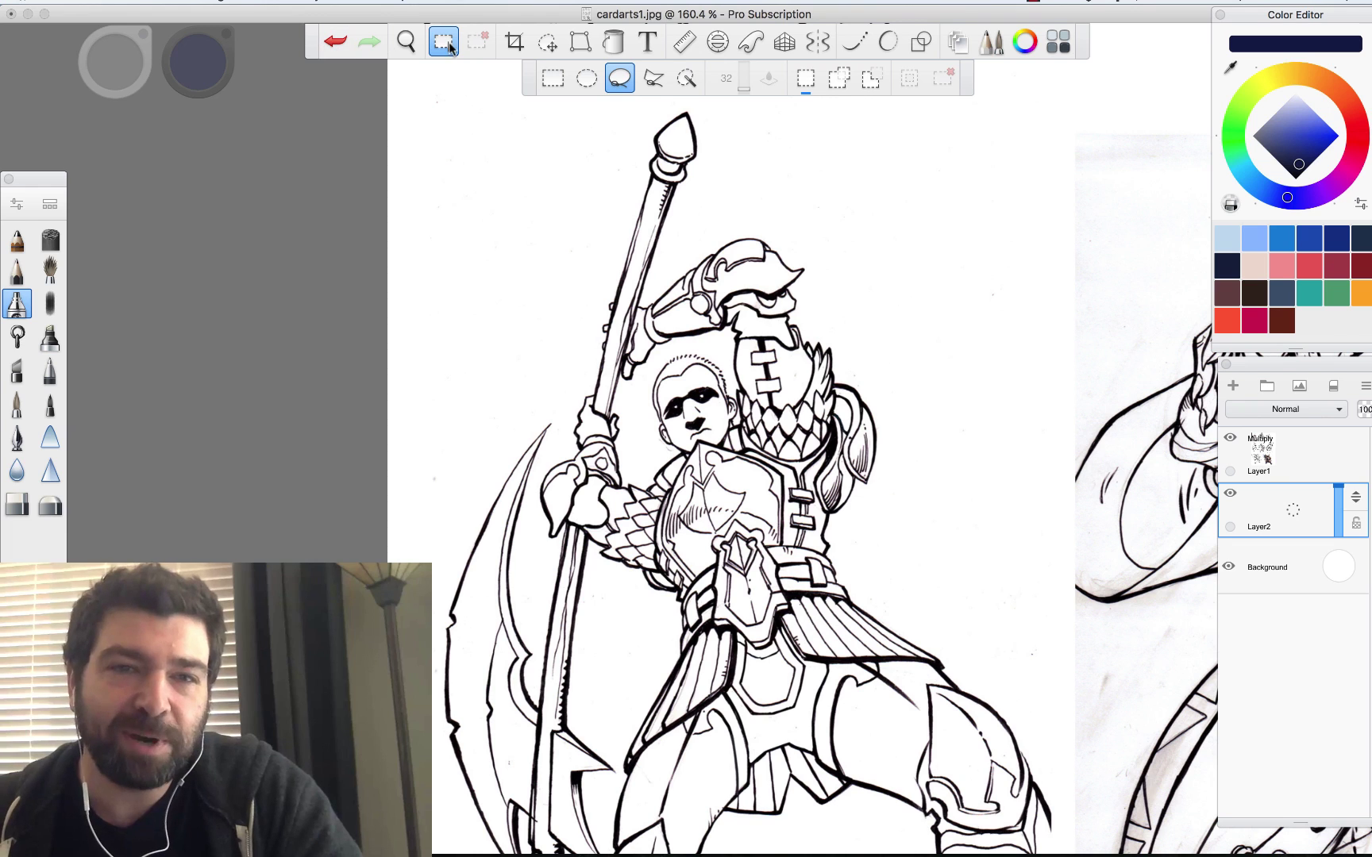
pyautogui.click(578, 44)
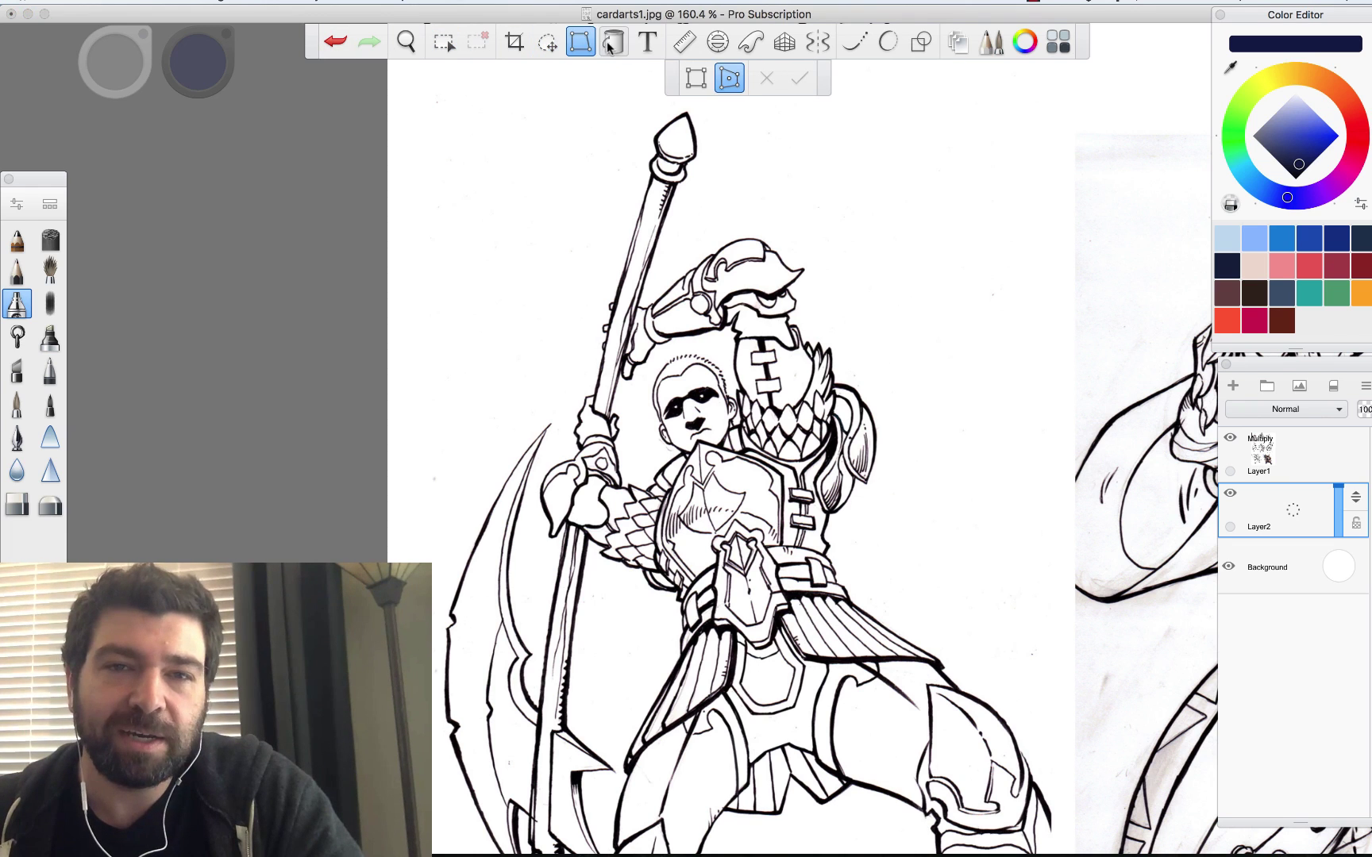
pyautogui.click(612, 44)
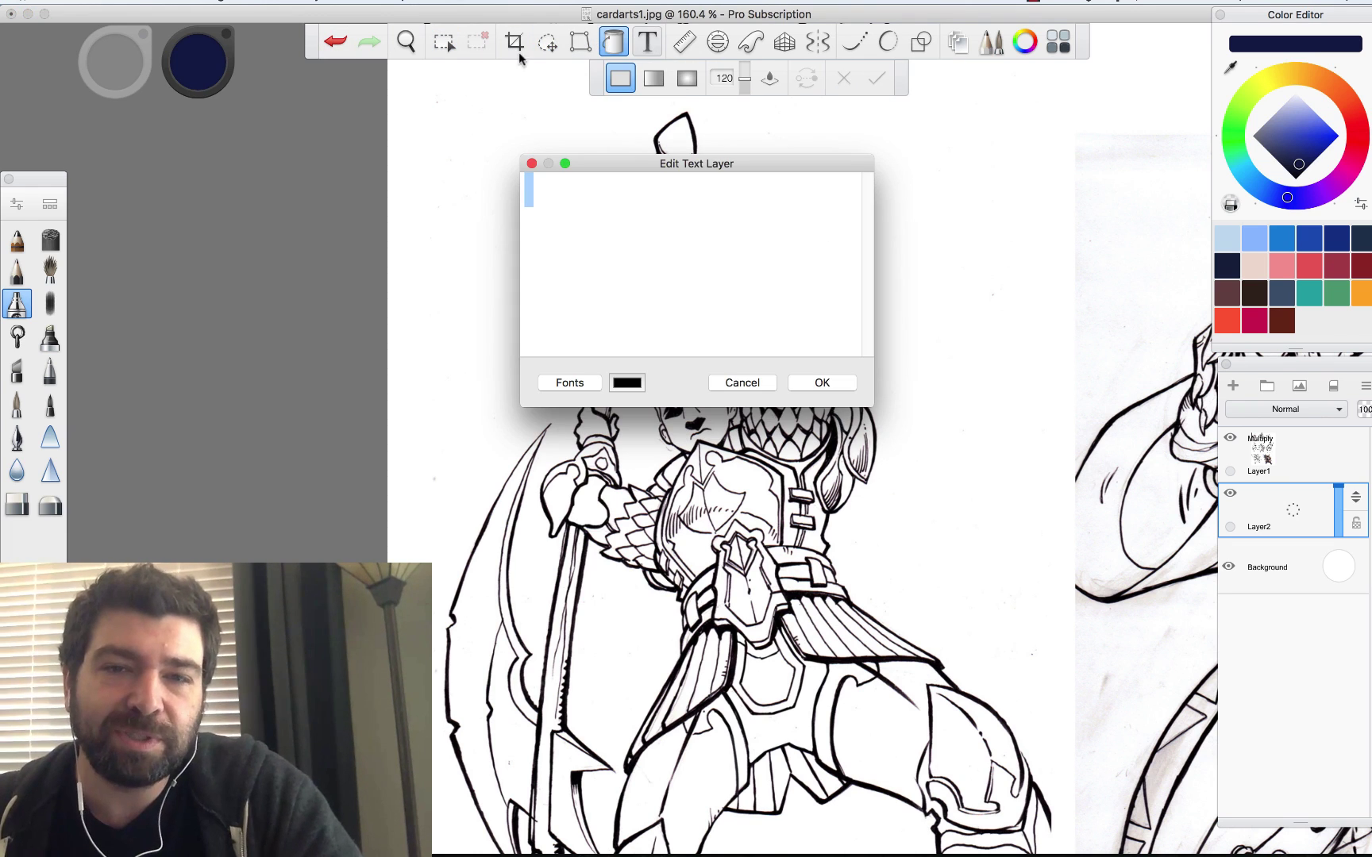
pyautogui.click(742, 382)
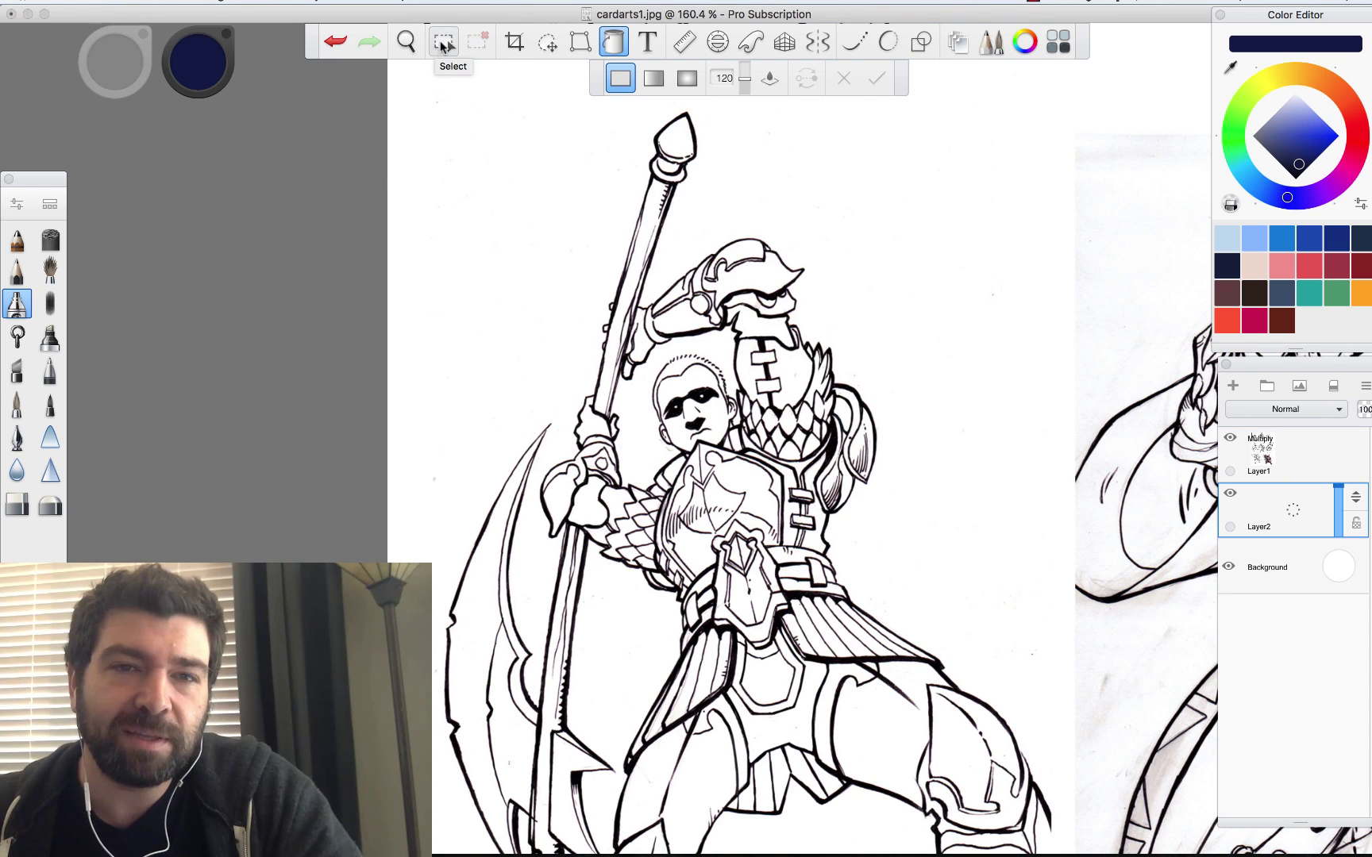
# Try a rectangular selection and an elliptical selection over the upper part of the spear.
pyautogui.click(443, 41)
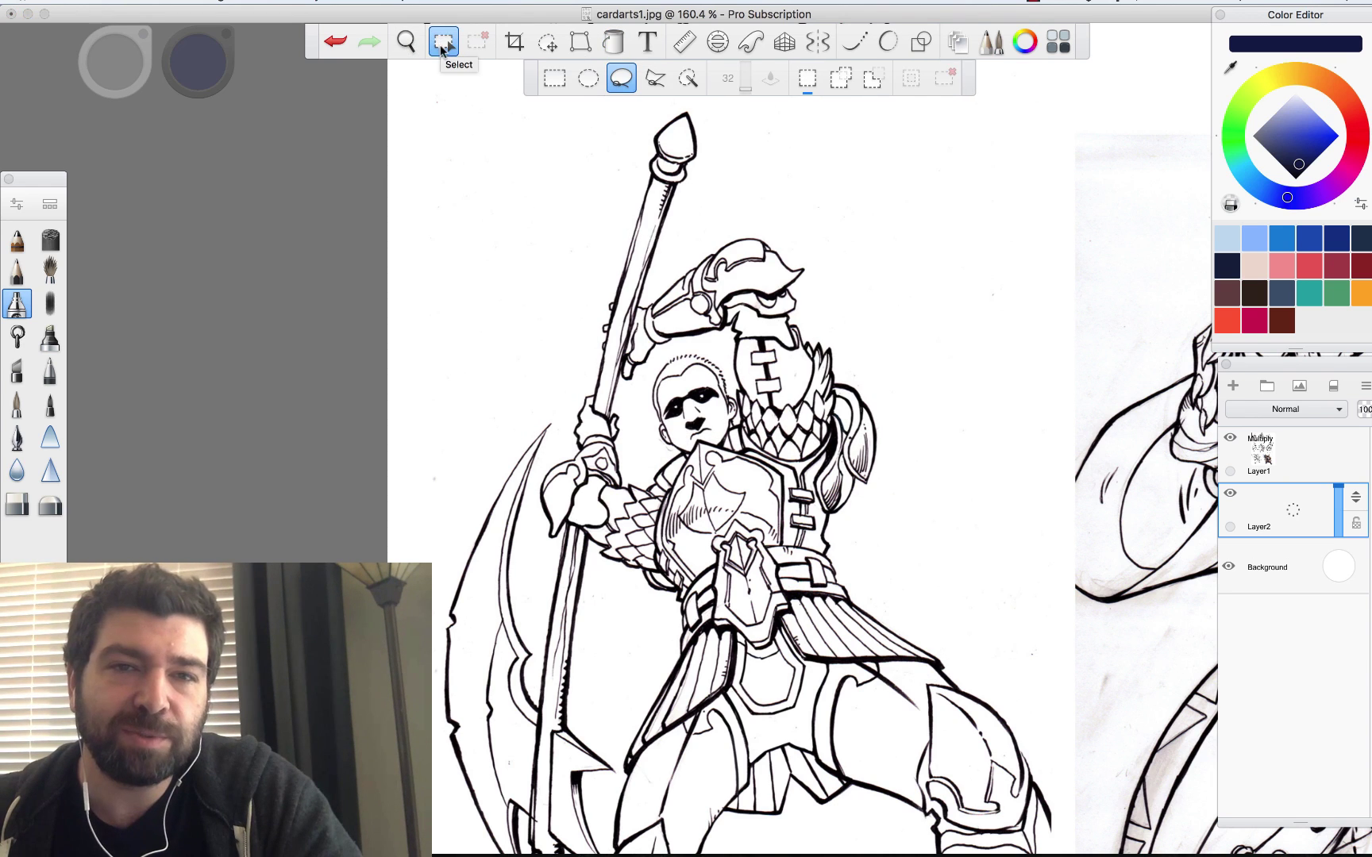
pyautogui.click(555, 78)
pyautogui.moveTo(505, 141); pyautogui.dragTo(771, 324)
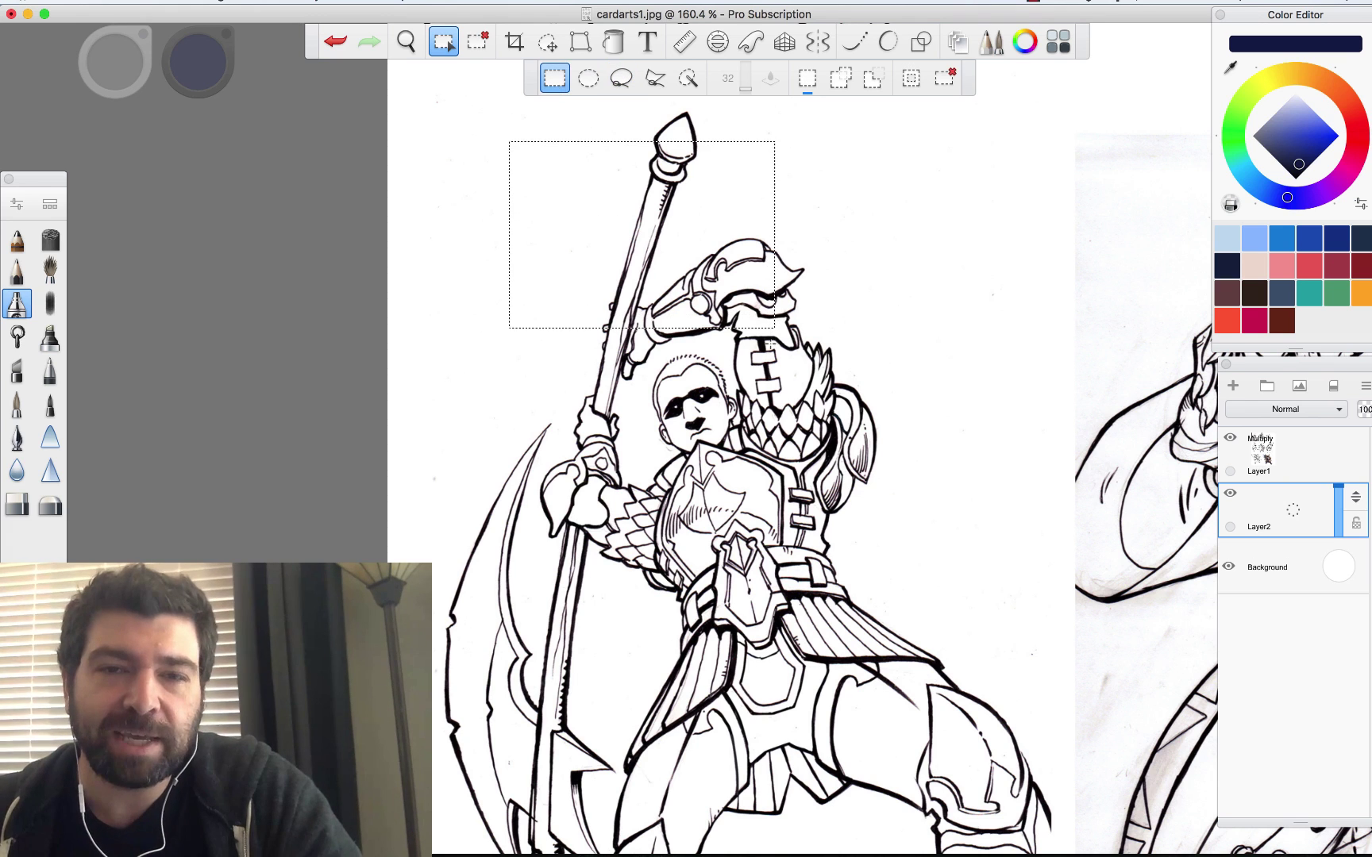
pyautogui.click(588, 78)
pyautogui.moveTo(433, 81)
pyautogui.mouseDown()
pyautogui.moveTo(506, 144)
pyautogui.moveTo(749, 283)
pyautogui.mouseUp()
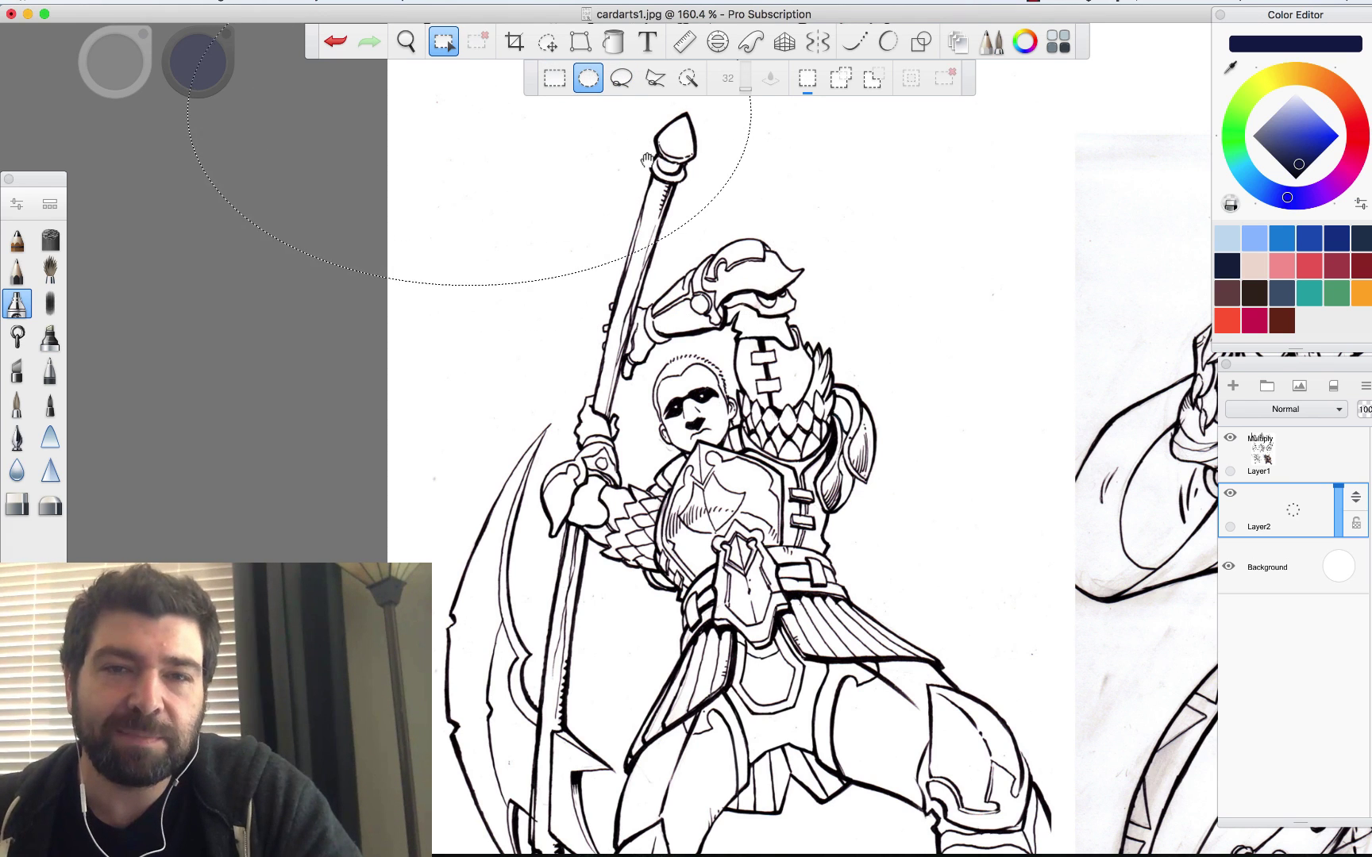
# Try a freehand lasso selection along the outline of the spear tip.
pyautogui.click(622, 82)
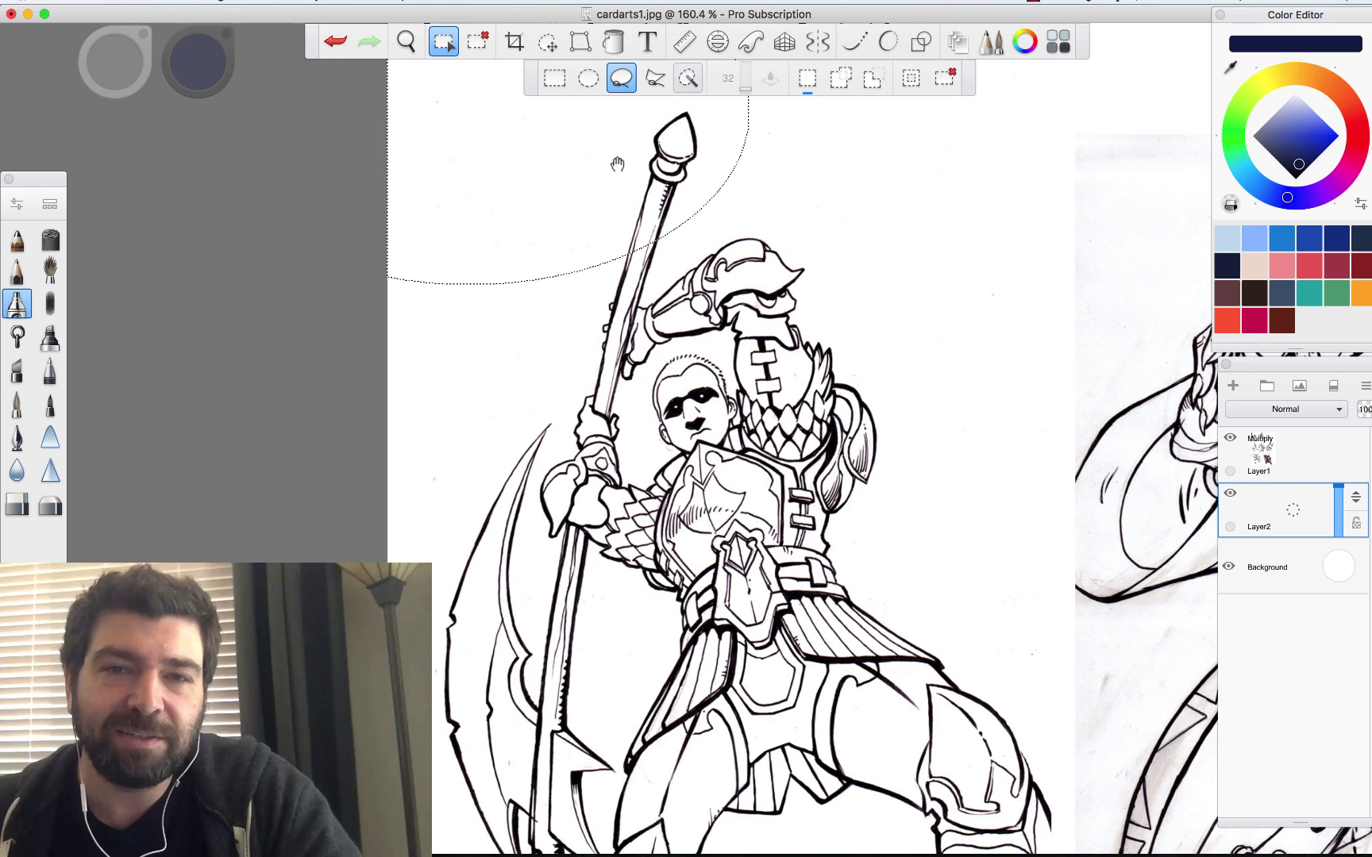
pyautogui.click(613, 297)
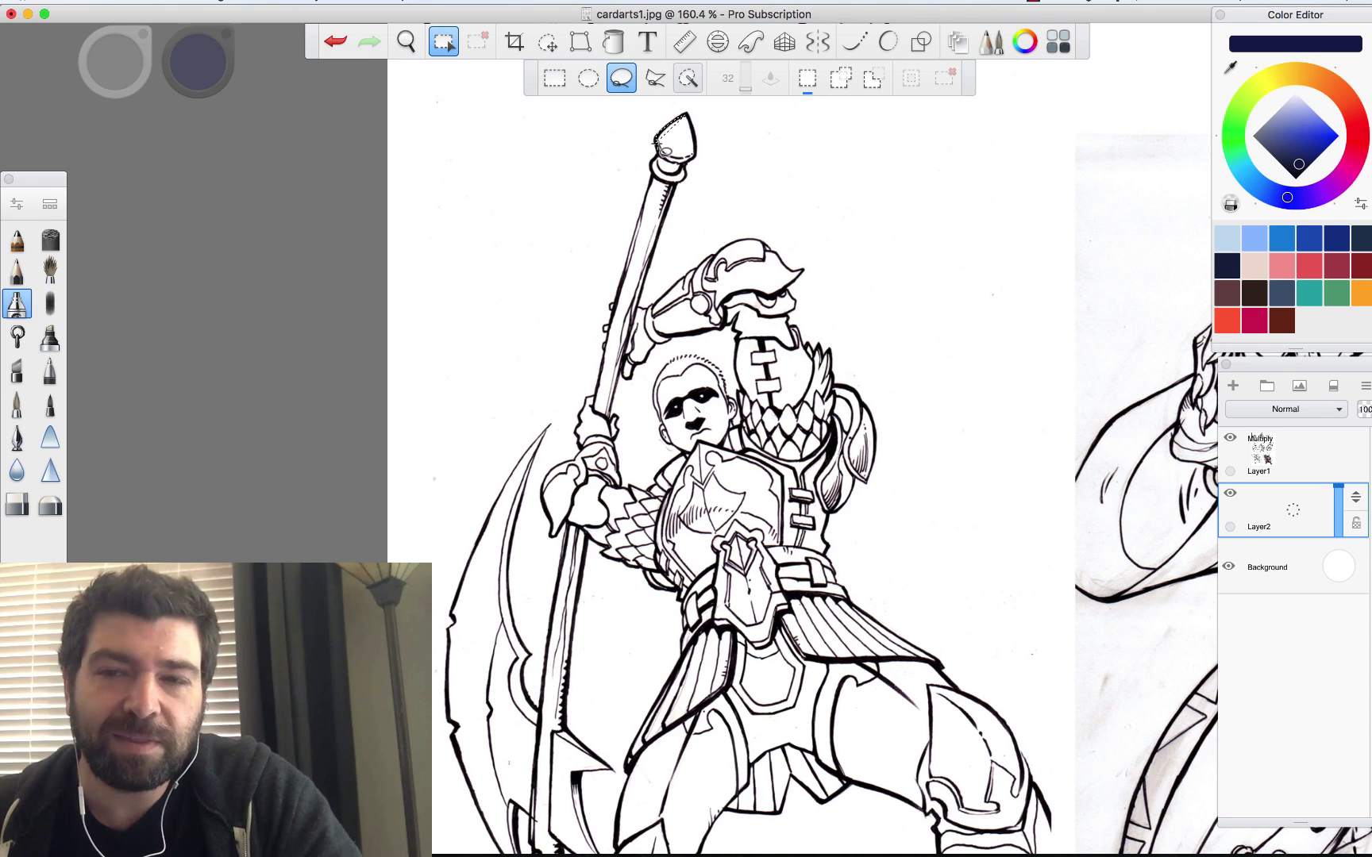
pyautogui.moveTo(657, 144); pyautogui.dragTo(674, 209)
# Set the line art on Layer1 to the Multiply blend mode and make Layer2 the active layer.
pyautogui.click(1317, 520)
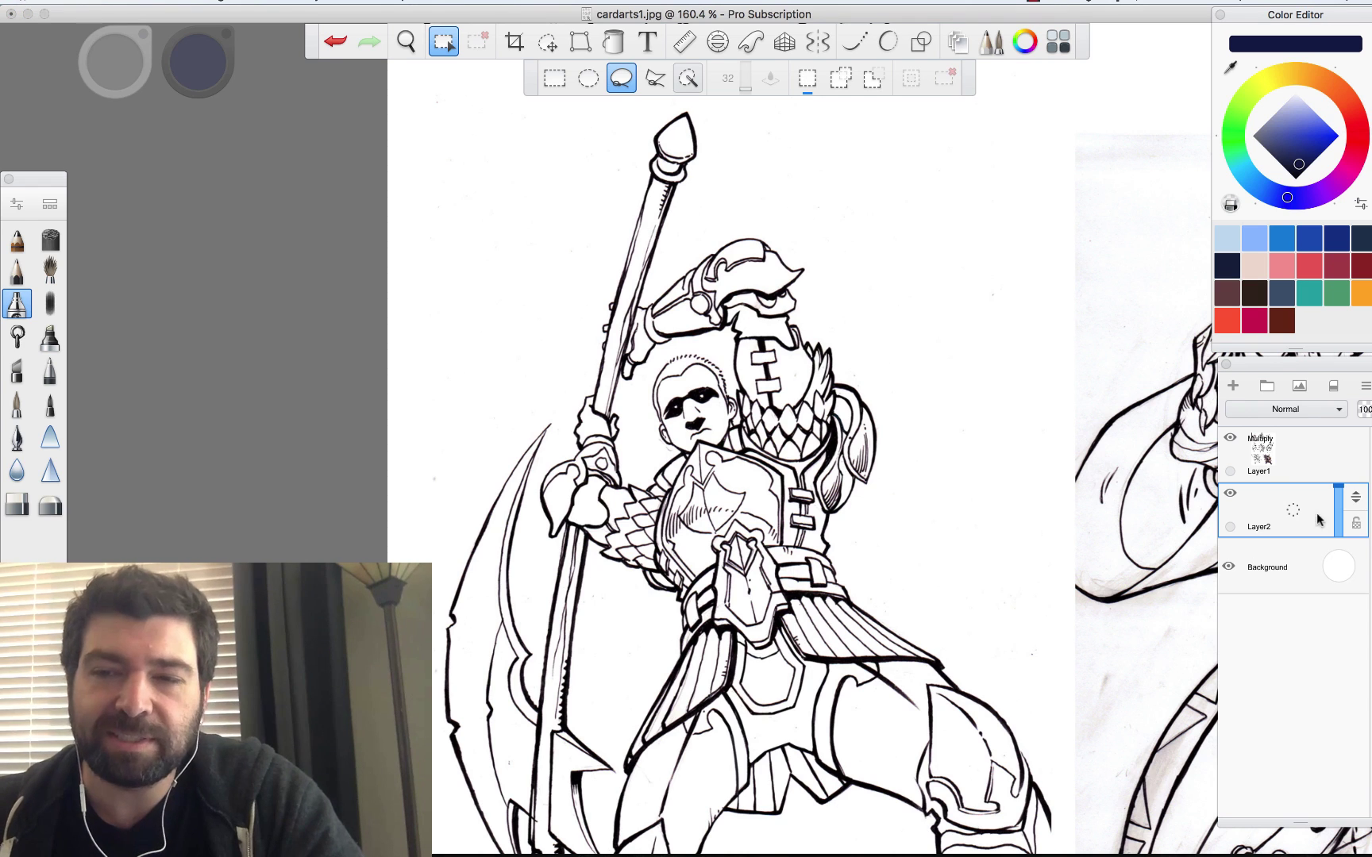
pyautogui.click(1267, 452)
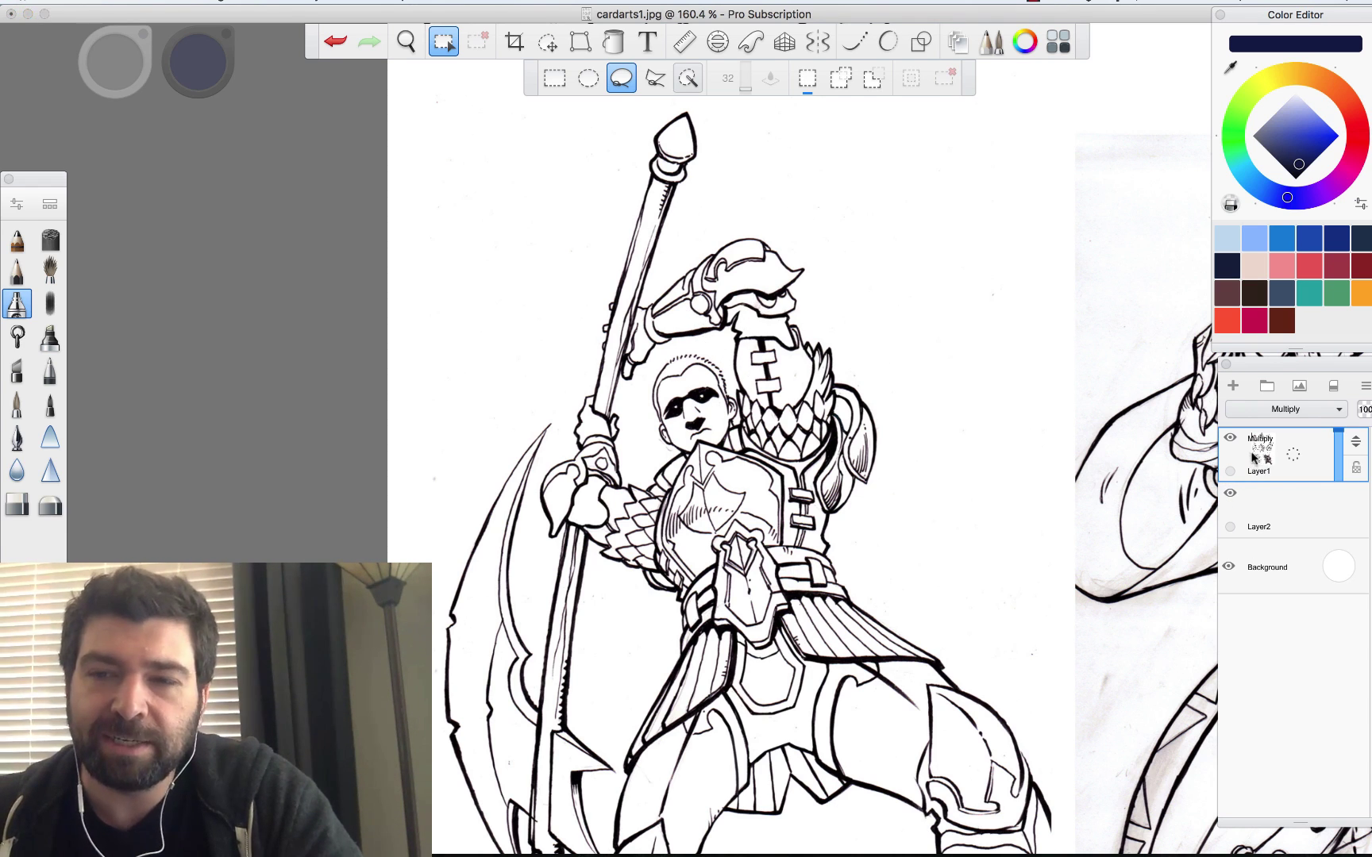
pyautogui.click(1284, 411)
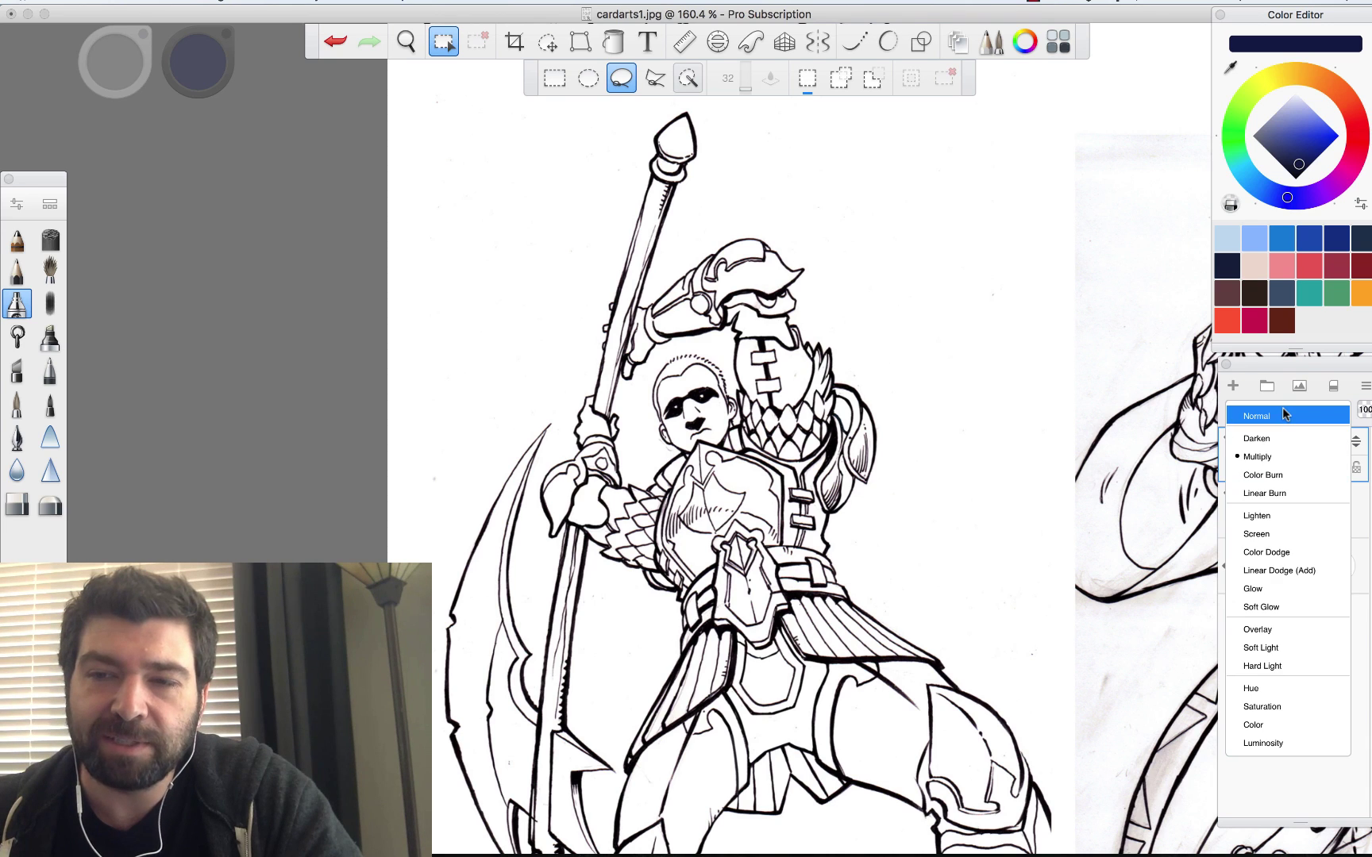
pyautogui.click(1264, 458)
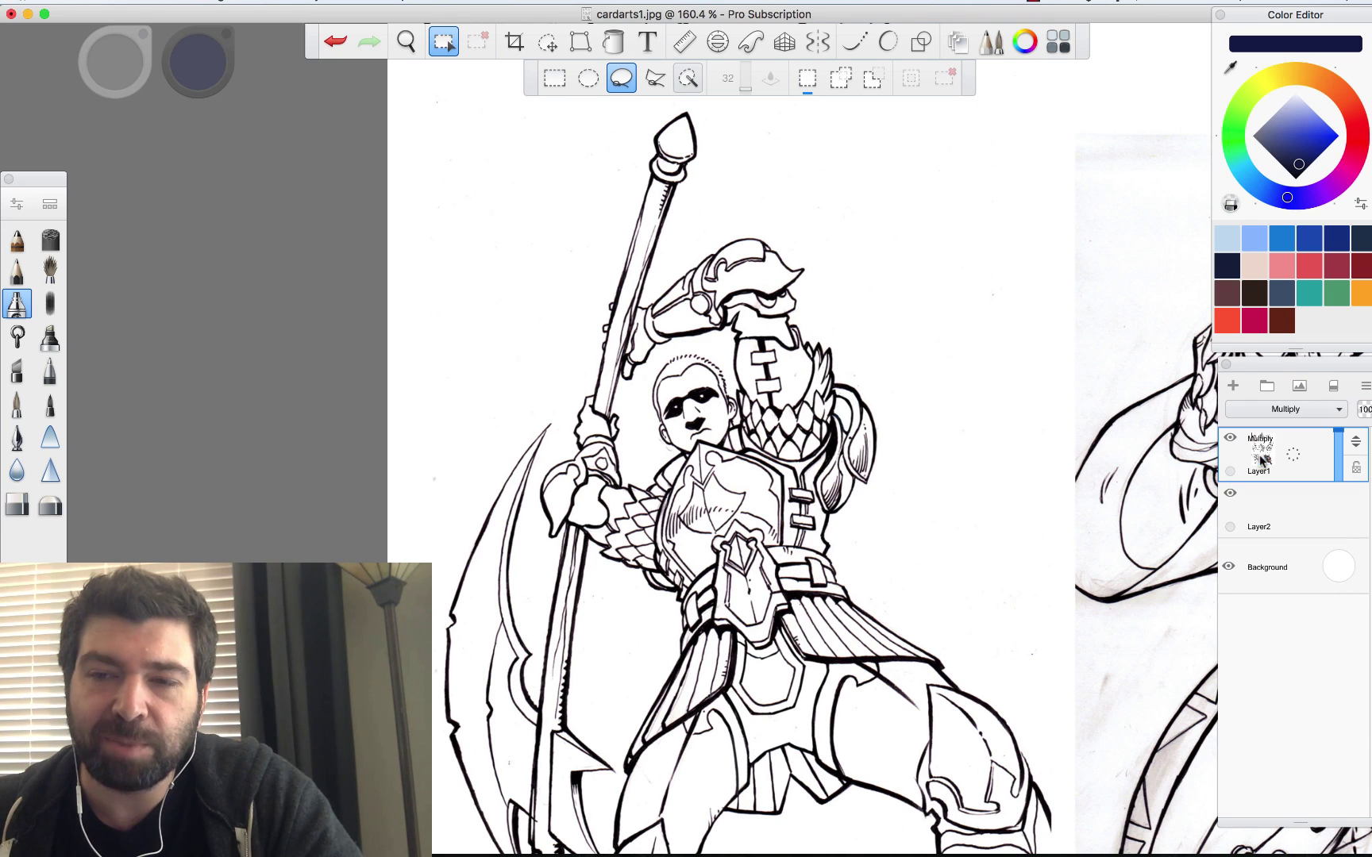
pyautogui.click(1262, 516)
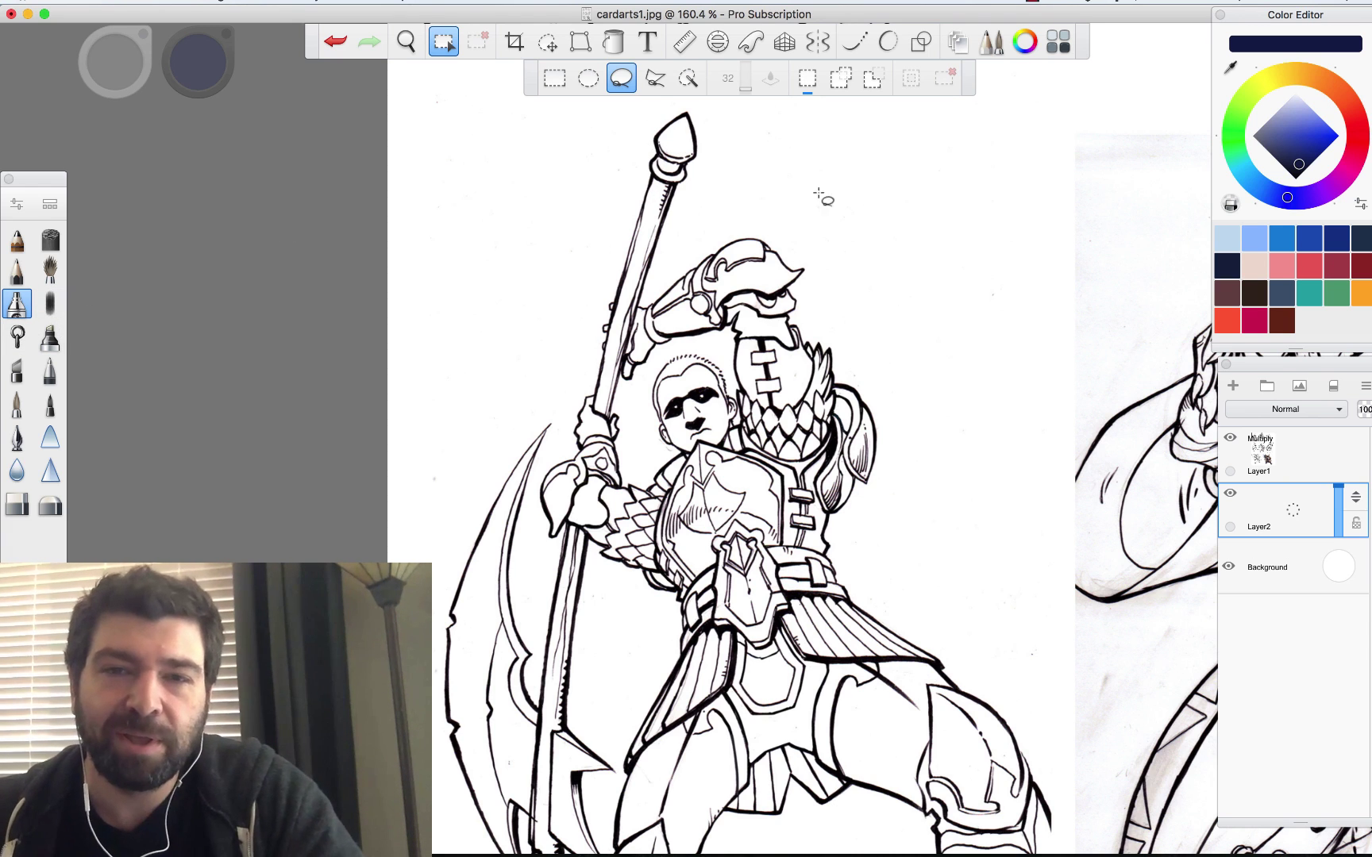
# Airbrush the warrior's upper body on Layer2 with dark blue, and paint over it with a lighter blue.
pyautogui.click(1308, 165)
pyautogui.moveTo(705, 258)
pyautogui.mouseDown()
pyautogui.moveTo(688, 366)
pyautogui.moveTo(762, 540)
pyautogui.moveTo(659, 397)
pyautogui.moveTo(687, 333)
pyautogui.mouseUp()
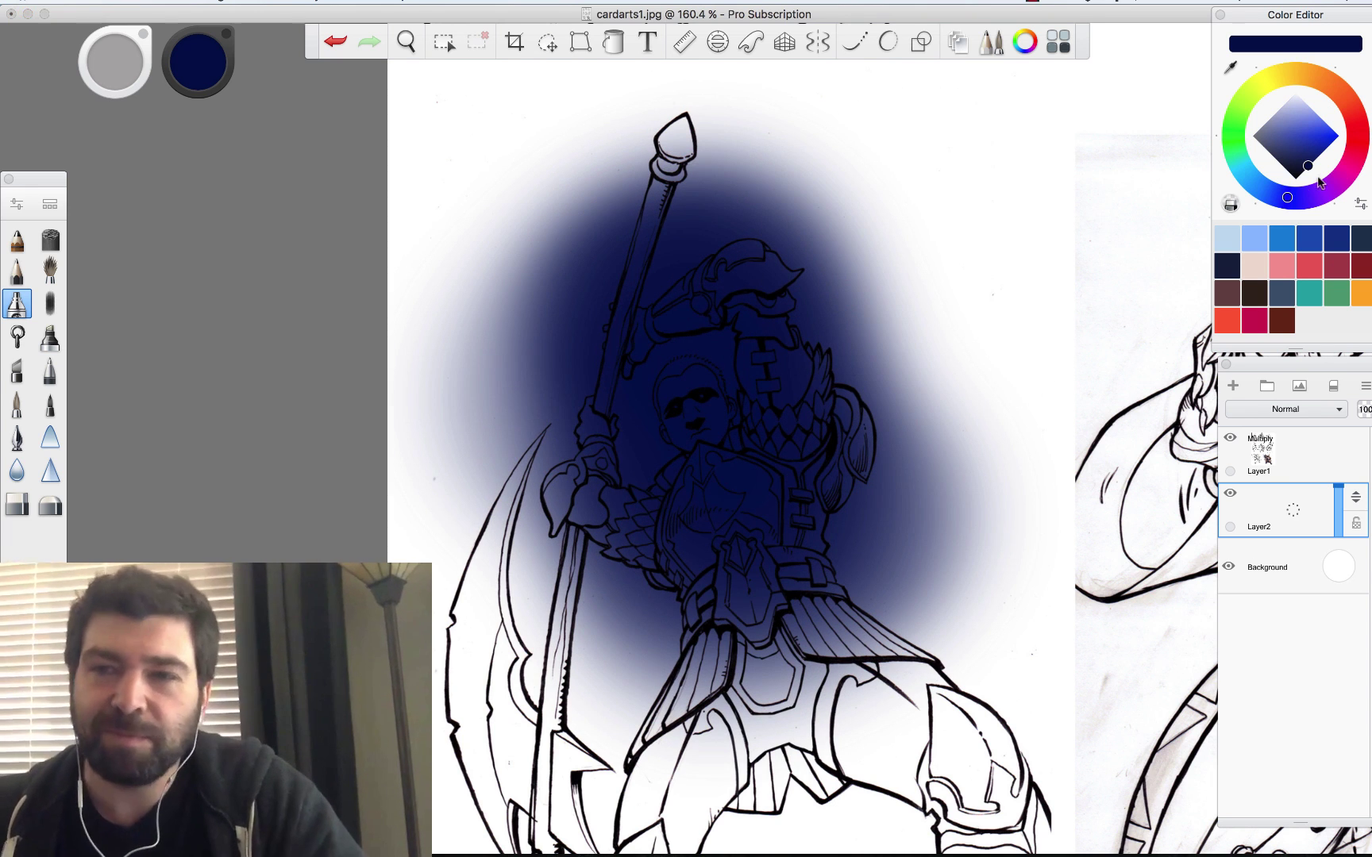
pyautogui.click(1304, 152)
pyautogui.moveTo(1304, 152); pyautogui.dragTo(1298, 145)
pyautogui.moveTo(699, 310)
pyautogui.mouseDown()
pyautogui.moveTo(683, 373)
pyautogui.moveTo(722, 500)
pyautogui.mouseUp()
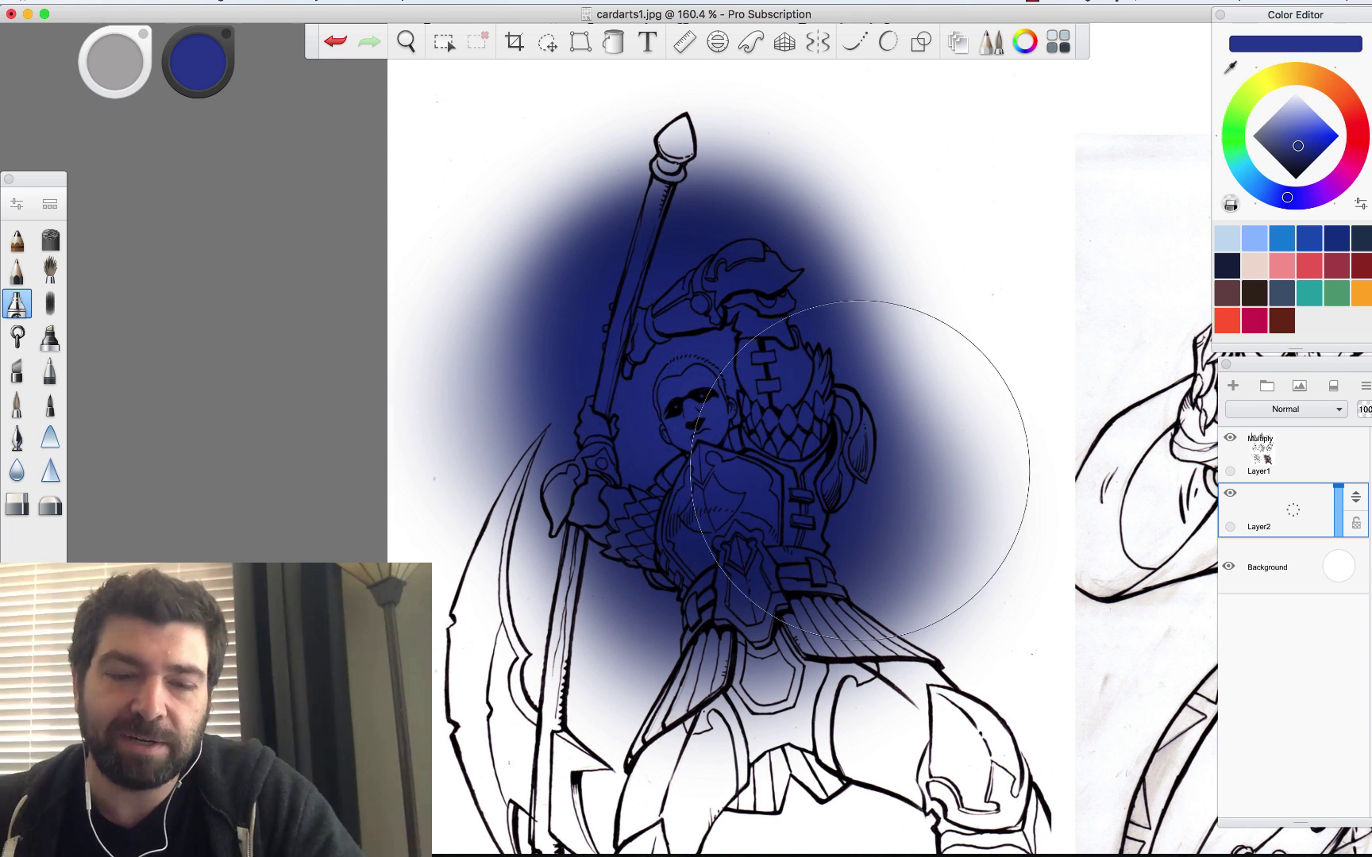
# Undo the blue airbrush strokes over the figure.
pyautogui.press('super+z')
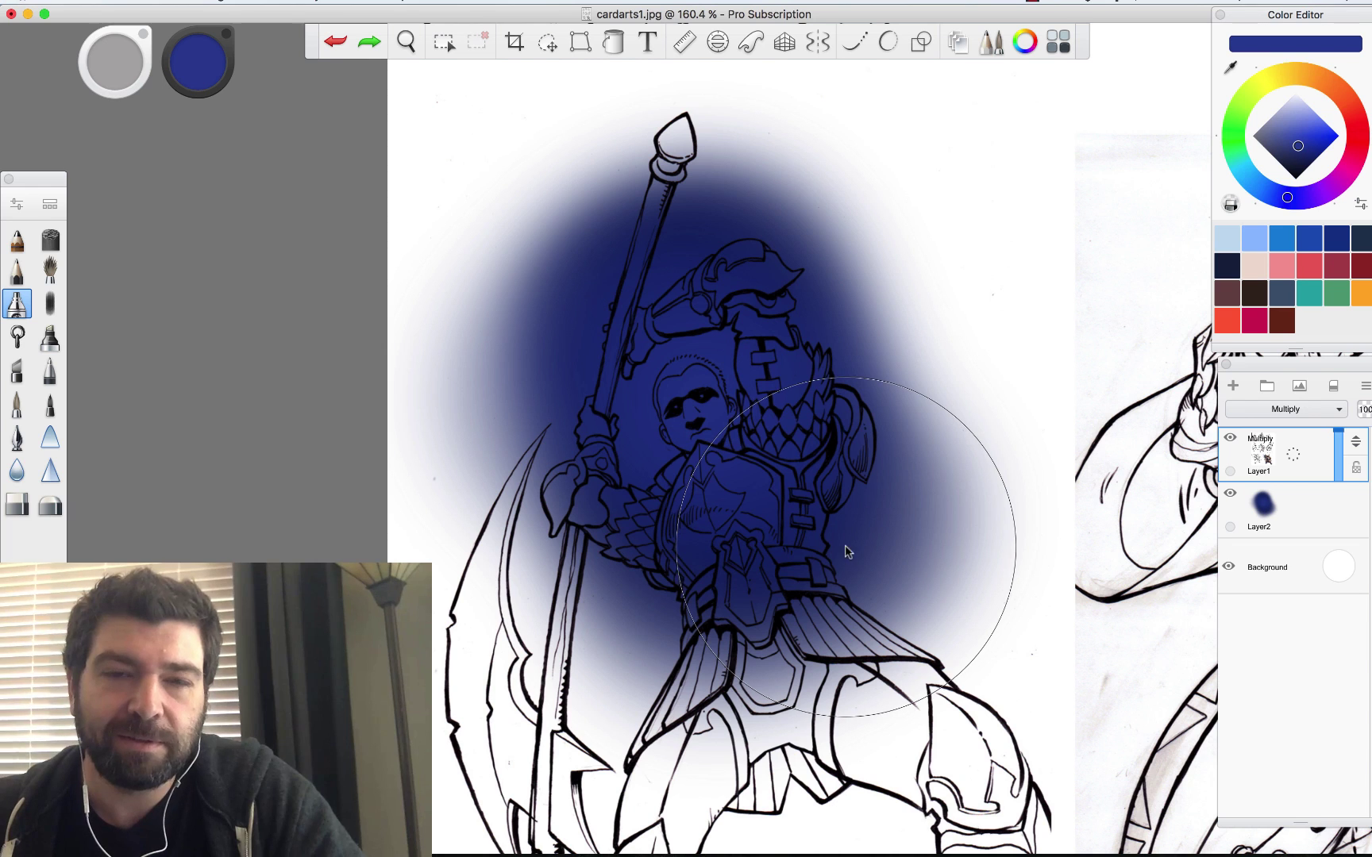
pyautogui.press('super+z')
pyautogui.press('super+z')
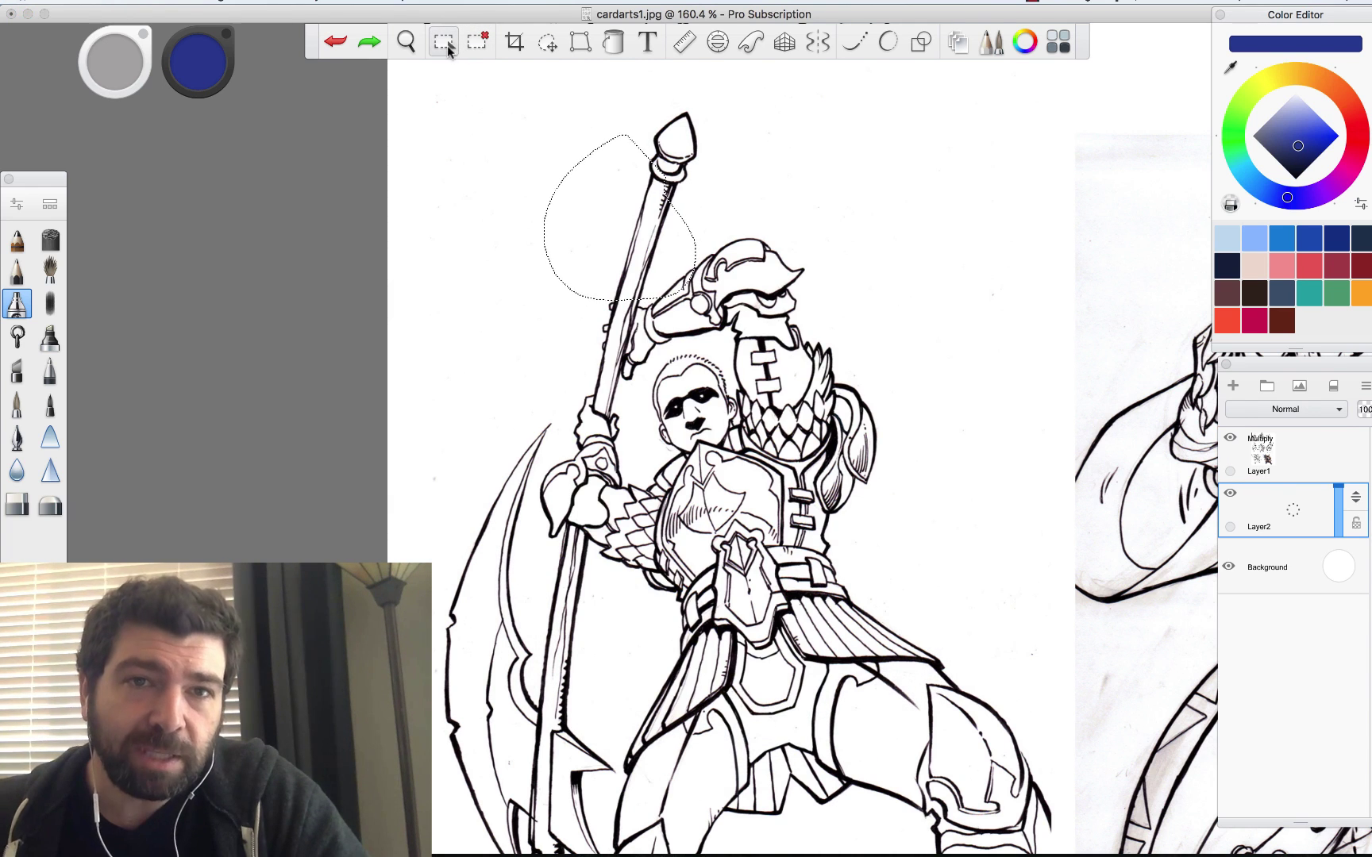
# Lasso-select the spear tip and its collar along the outline.
pyautogui.click(441, 46)
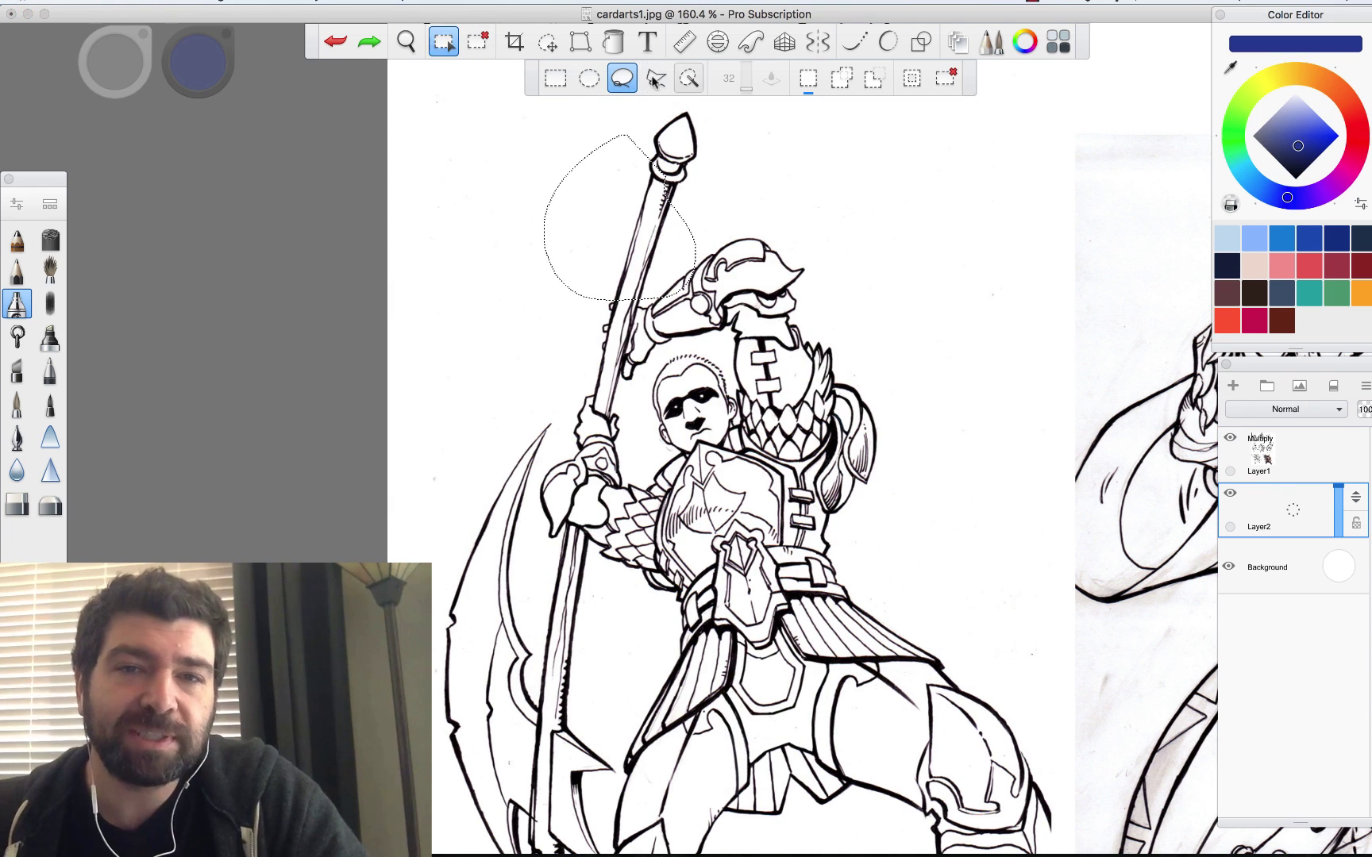
pyautogui.click(681, 125)
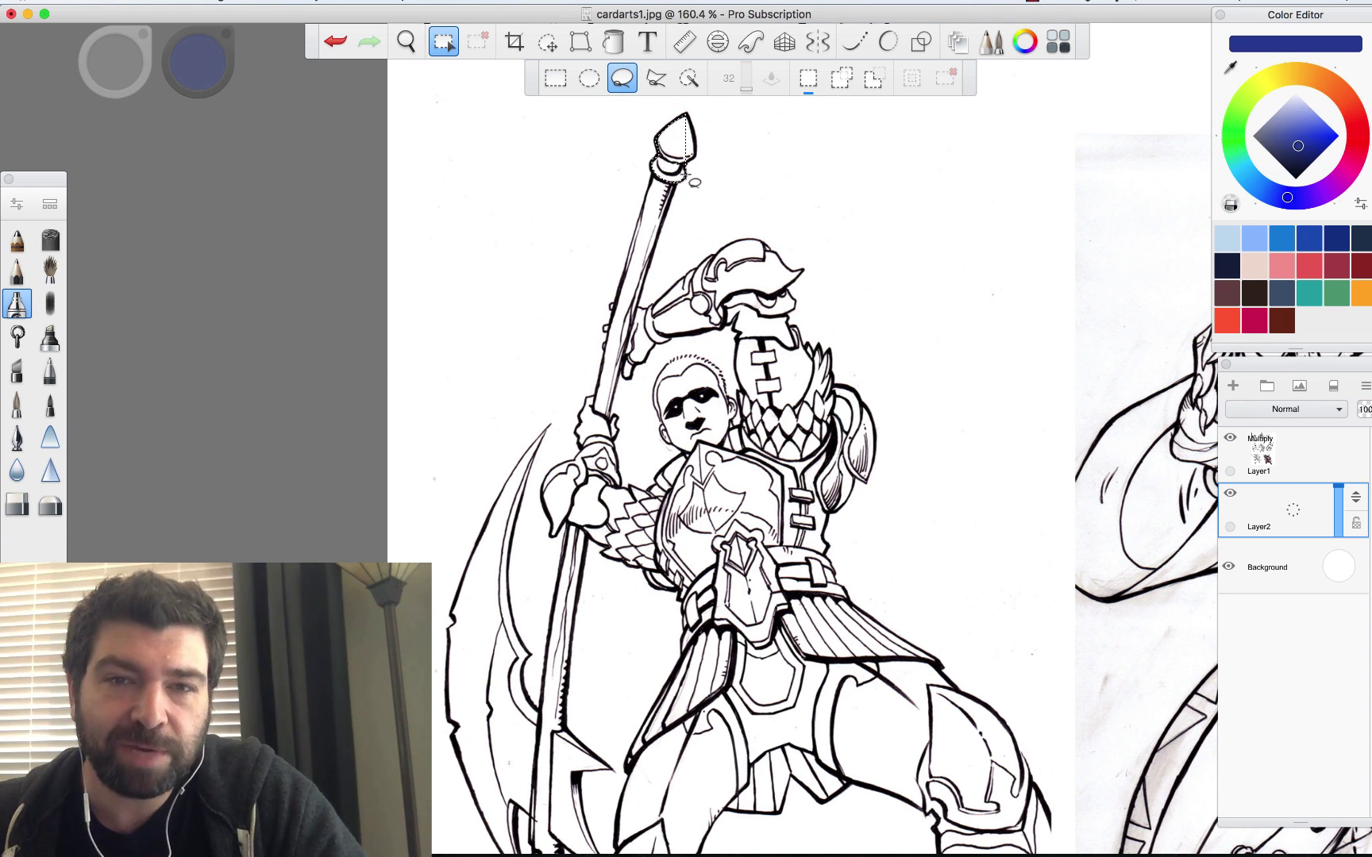
pyautogui.moveTo(694, 140); pyautogui.dragTo(695, 121)
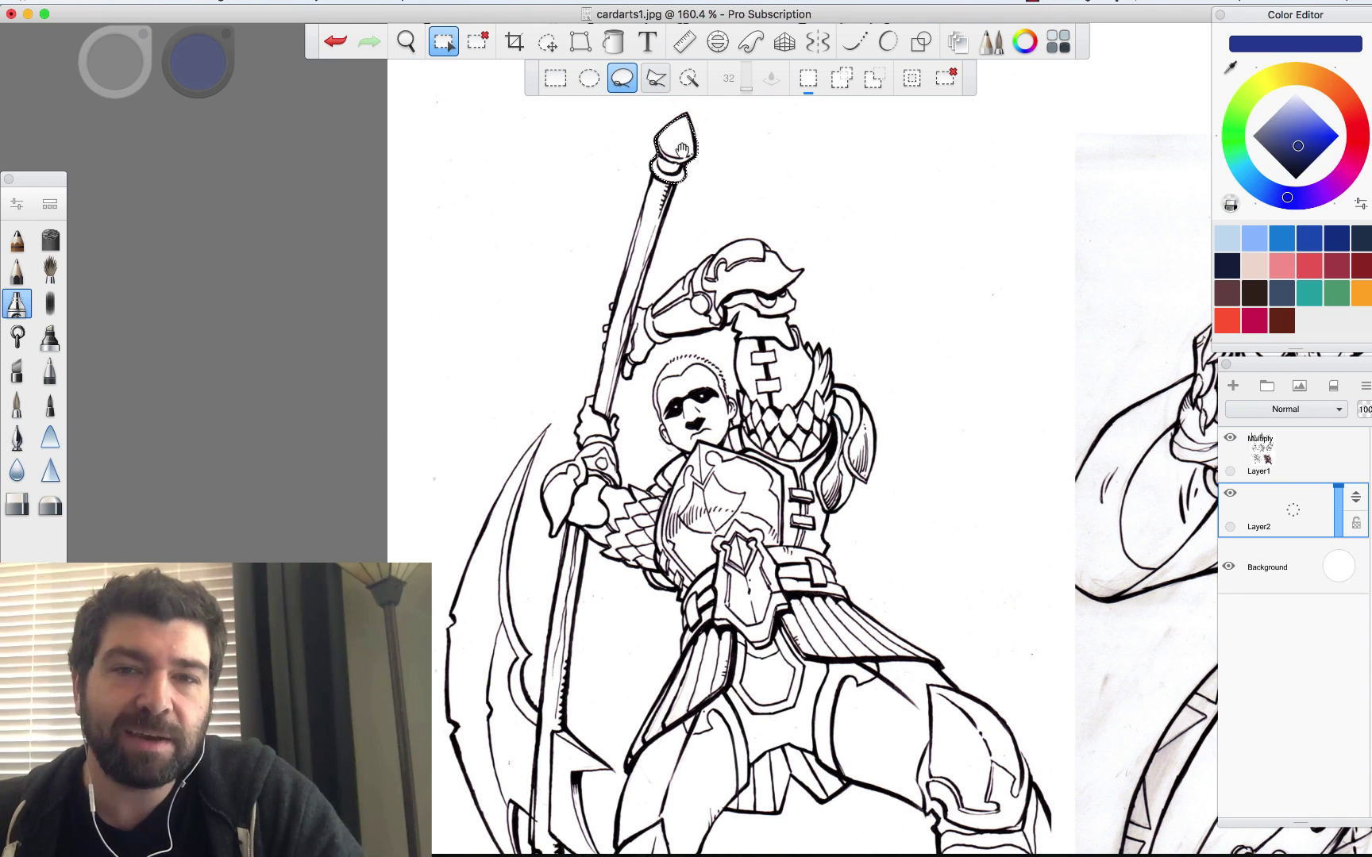
# Pick an orange-brown color and airbrush it over the selected spear tip on Layer2.
pyautogui.click(20, 312)
pyautogui.click(20, 312)
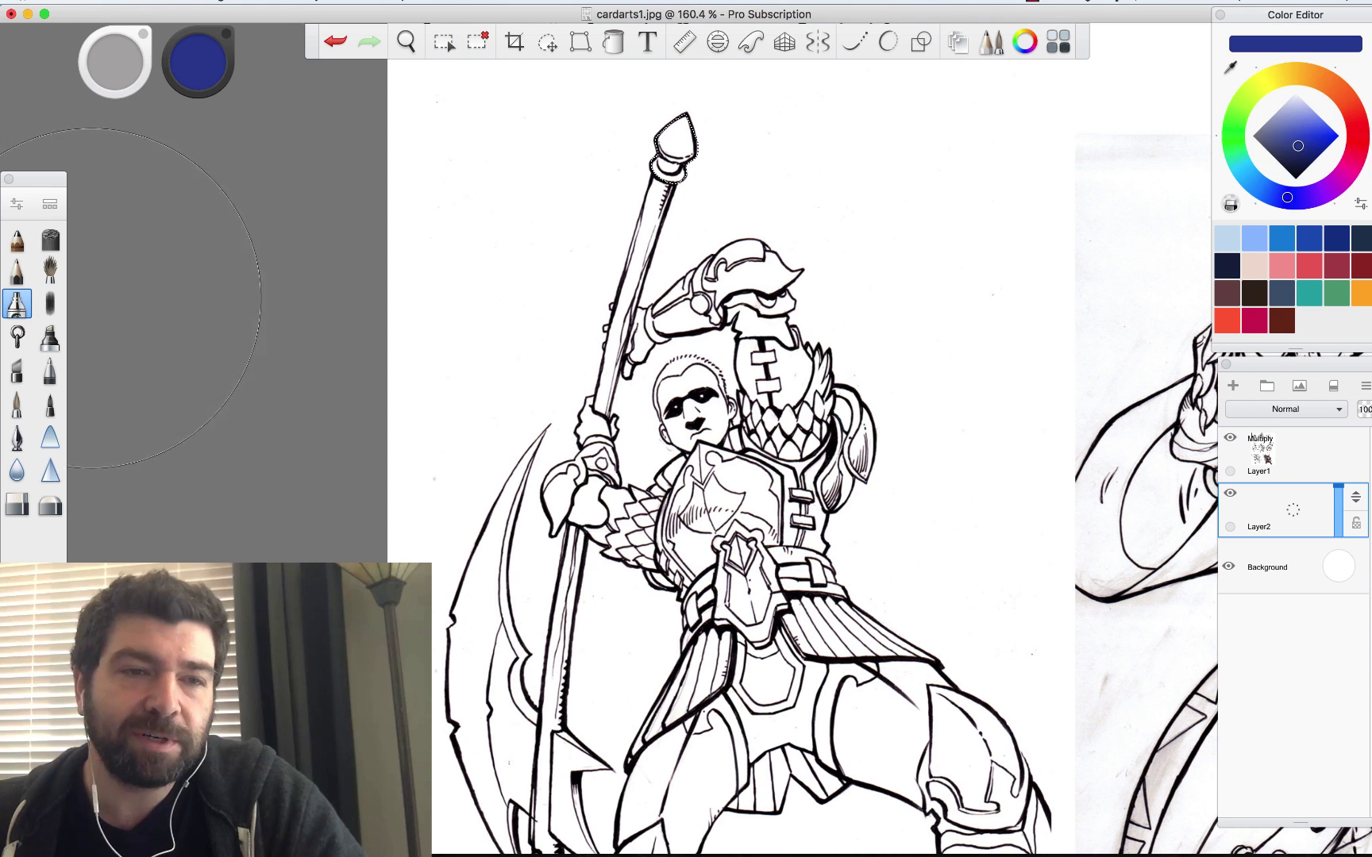
pyautogui.moveTo(1306, 77); pyautogui.dragTo(1335, 89)
pyautogui.moveTo(701, 194)
pyautogui.mouseDown()
pyautogui.moveTo(668, 144)
pyautogui.moveTo(683, 159)
pyautogui.mouseUp()
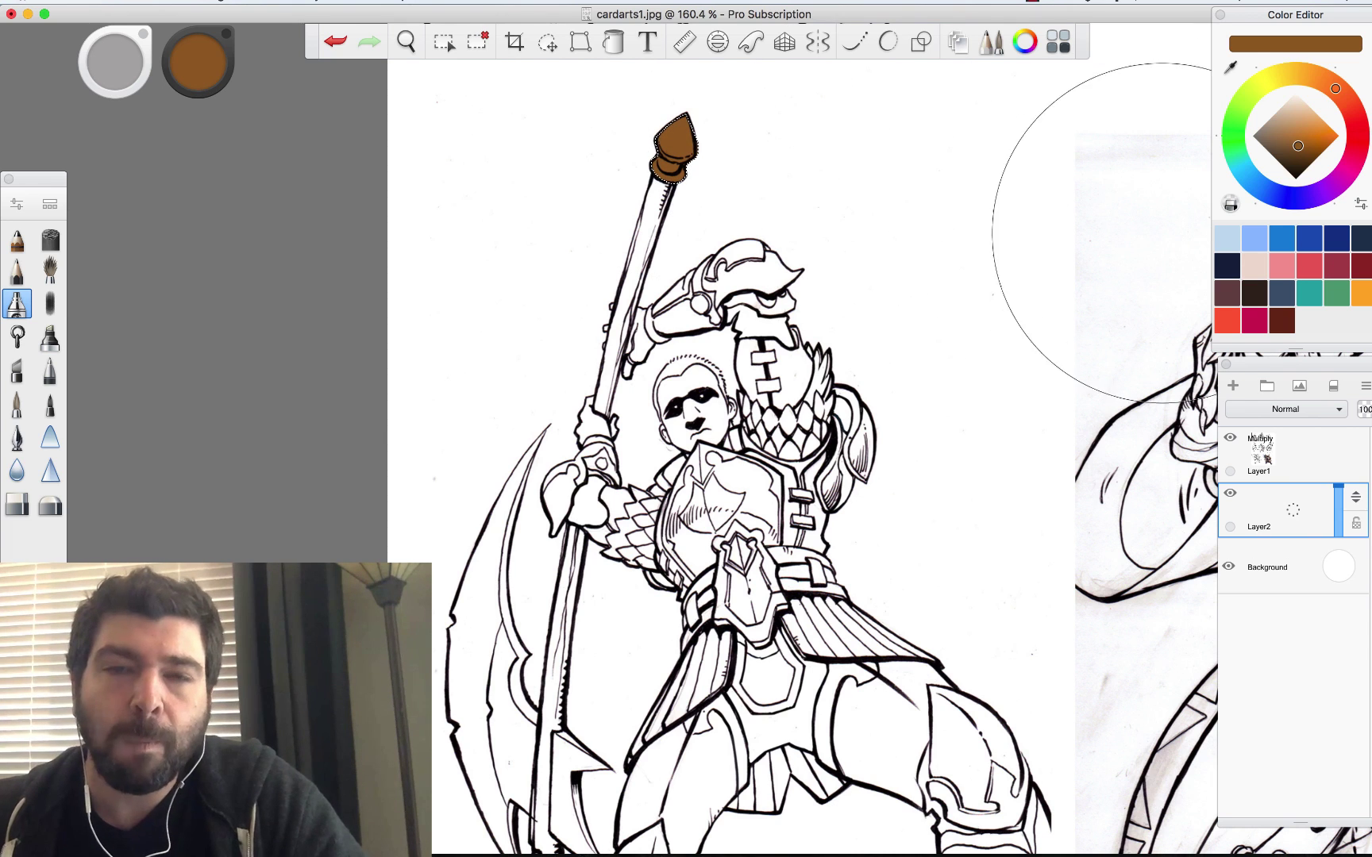
pyautogui.click(1261, 521)
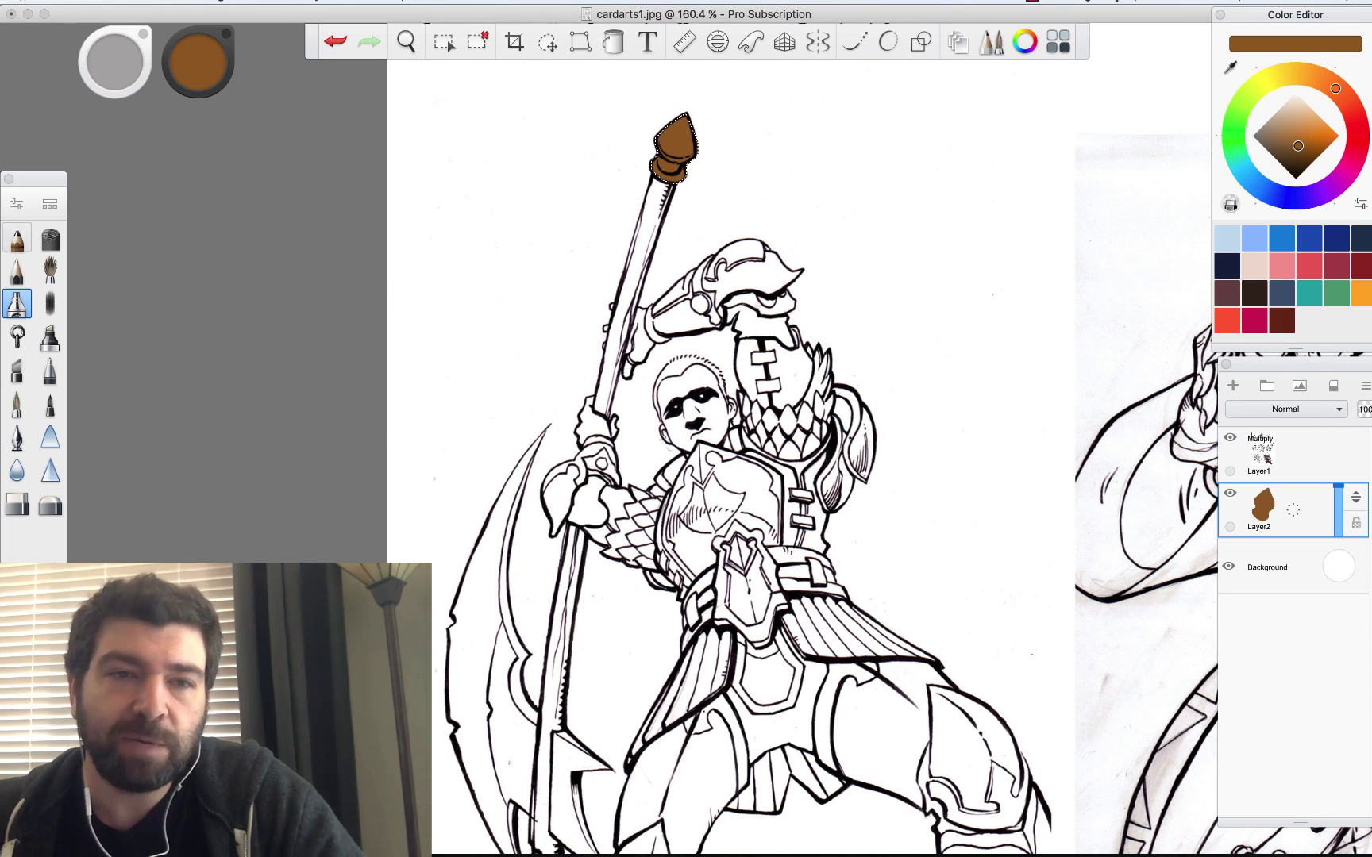
# Lasso-select the upper section of the curved scythe blade along its outline.
pyautogui.click(448, 47)
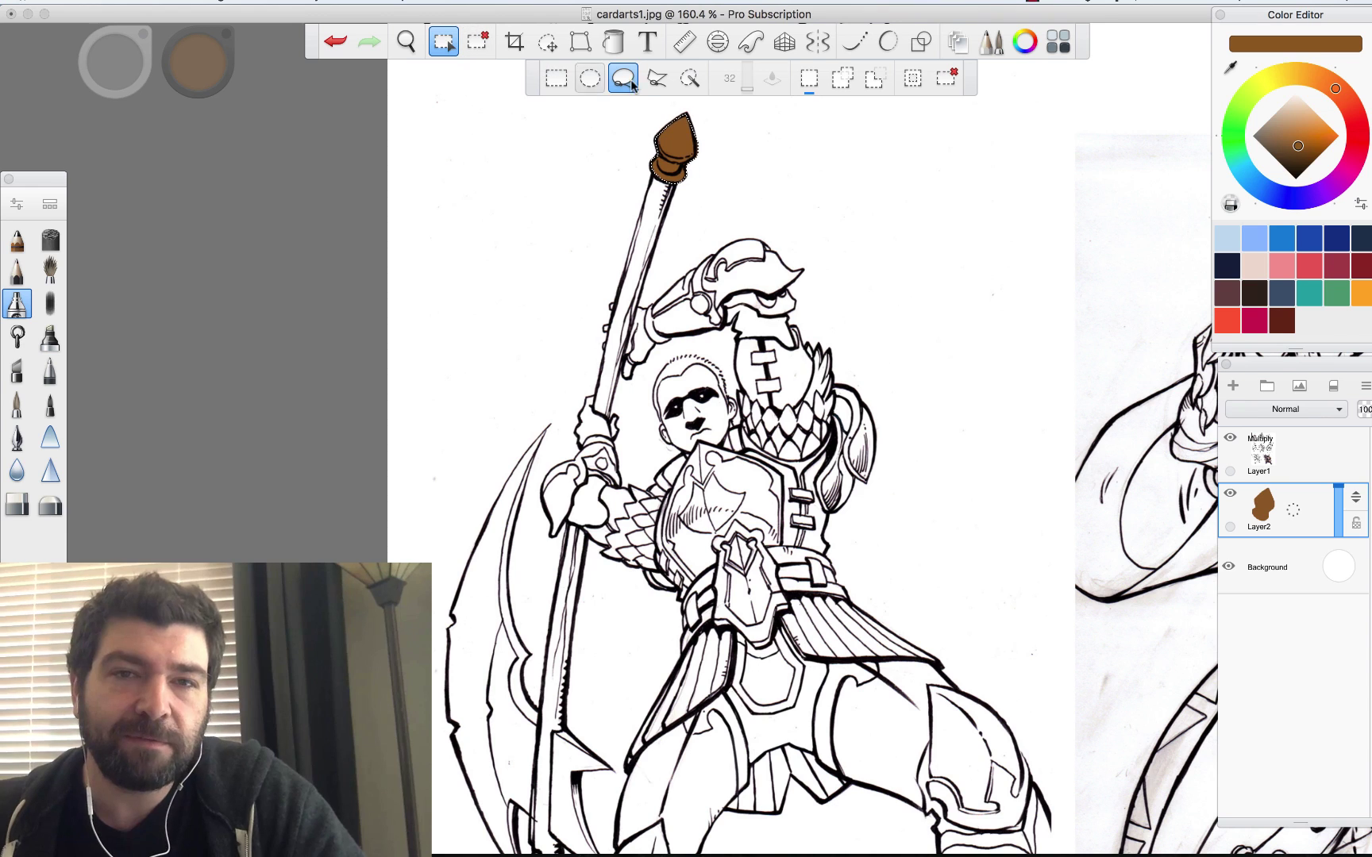
pyautogui.click(583, 507)
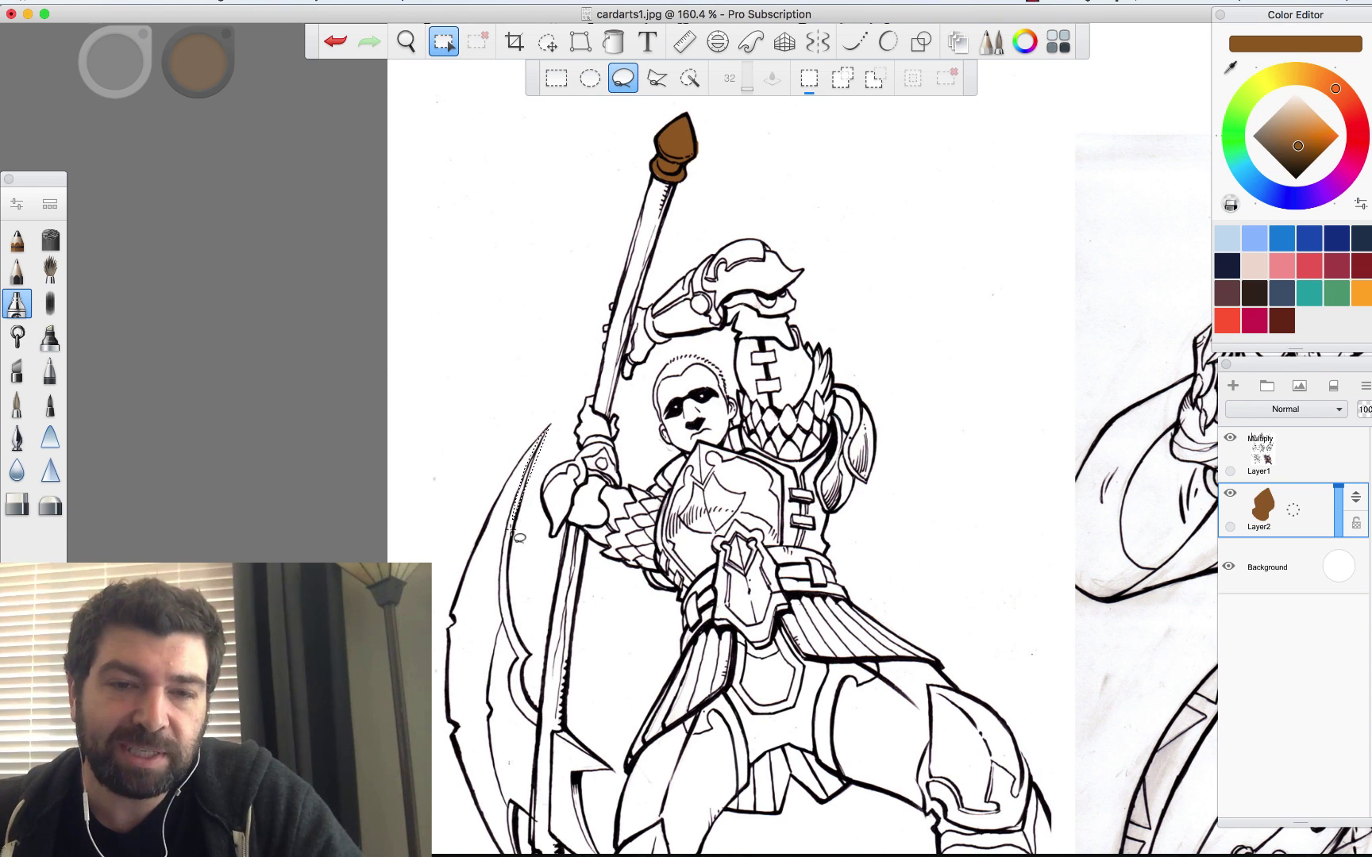
pyautogui.moveTo(512, 531)
pyautogui.mouseDown()
pyautogui.moveTo(507, 610)
pyautogui.moveTo(520, 651)
pyautogui.moveTo(497, 668)
pyautogui.moveTo(463, 662)
pyautogui.moveTo(451, 629)
pyautogui.moveTo(498, 517)
pyautogui.mouseUp()
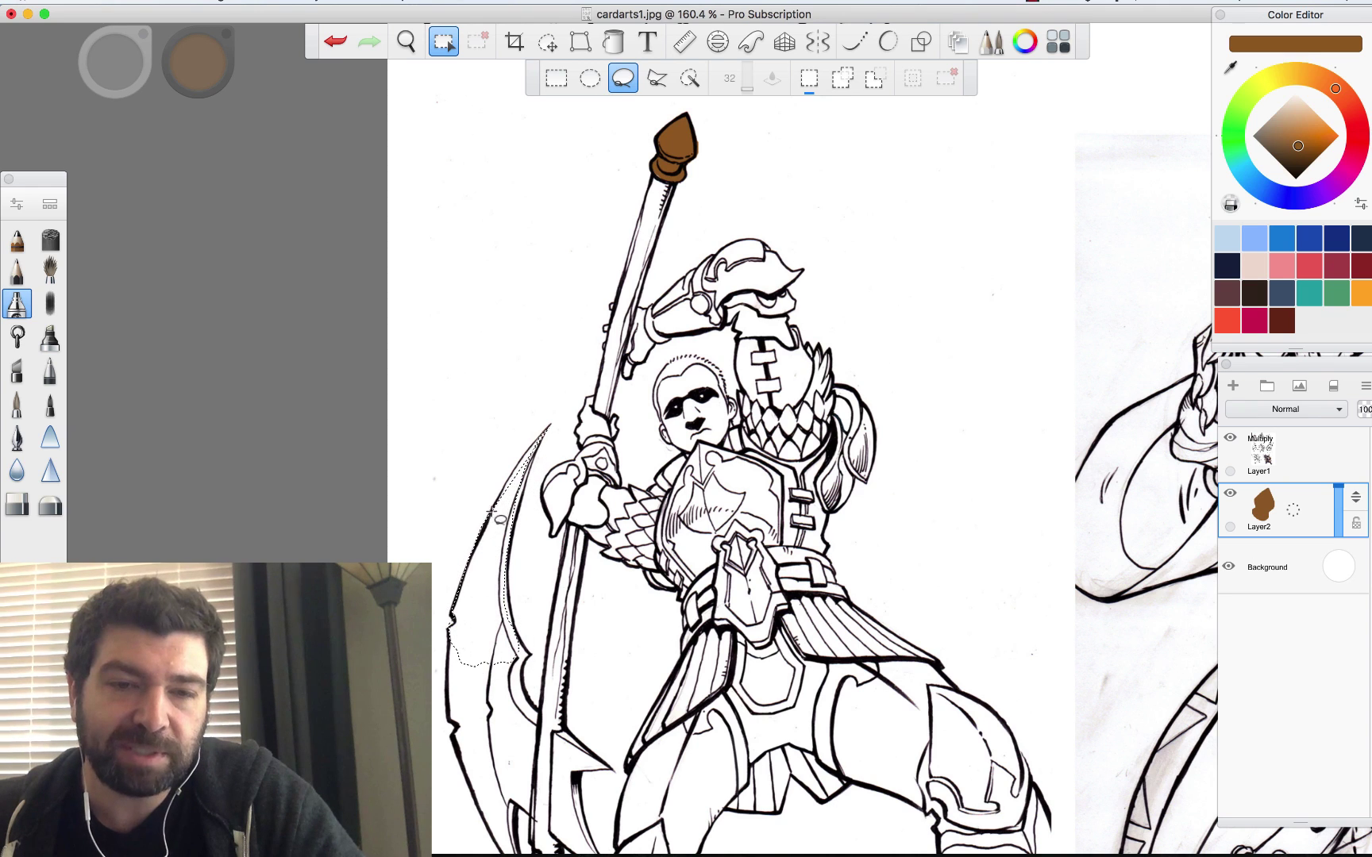
pyautogui.moveTo(573, 389); pyautogui.dragTo(583, 393)
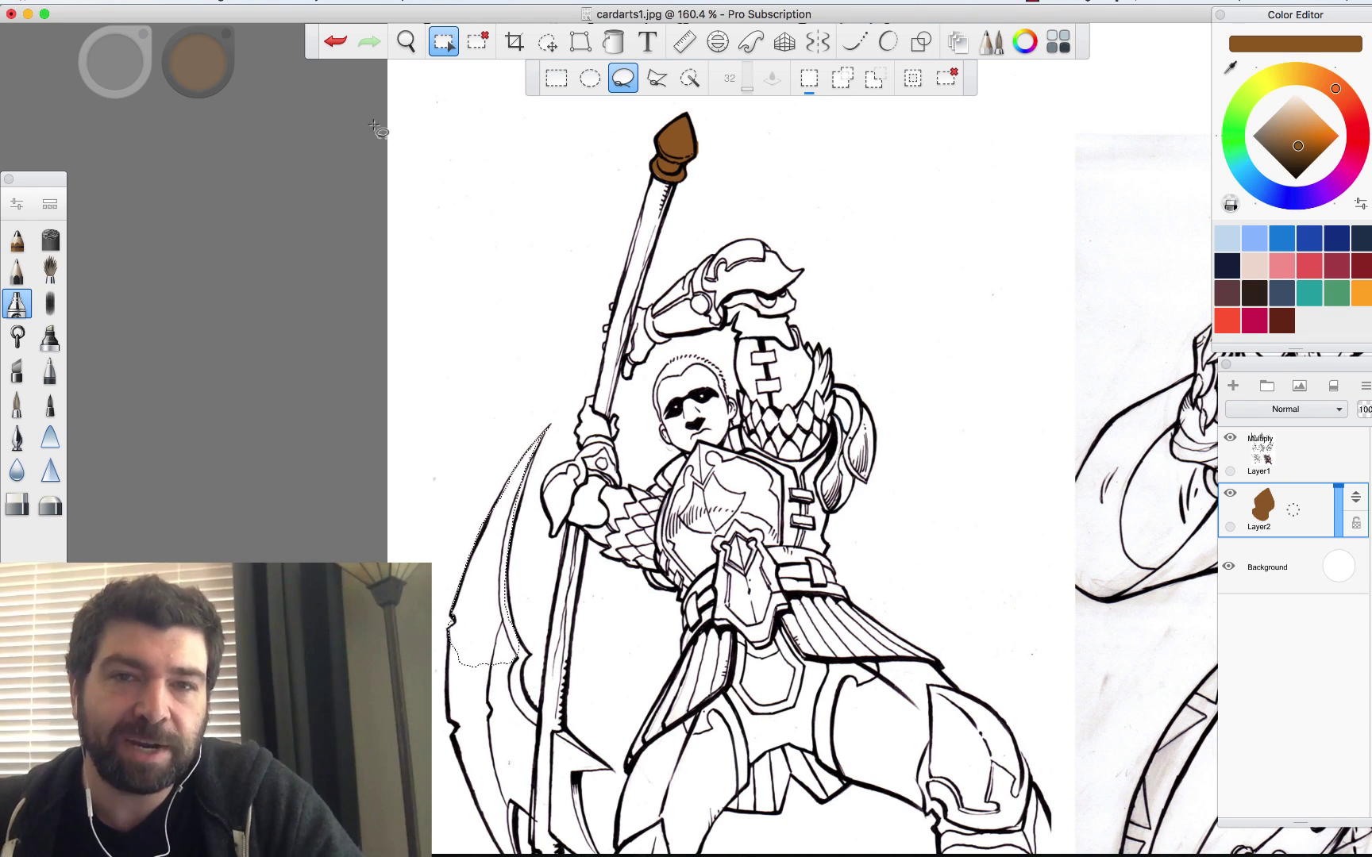
# Airbrush the selected blade section with the same brown and check the result by hiding and showing Layer2.
pyautogui.click(17, 304)
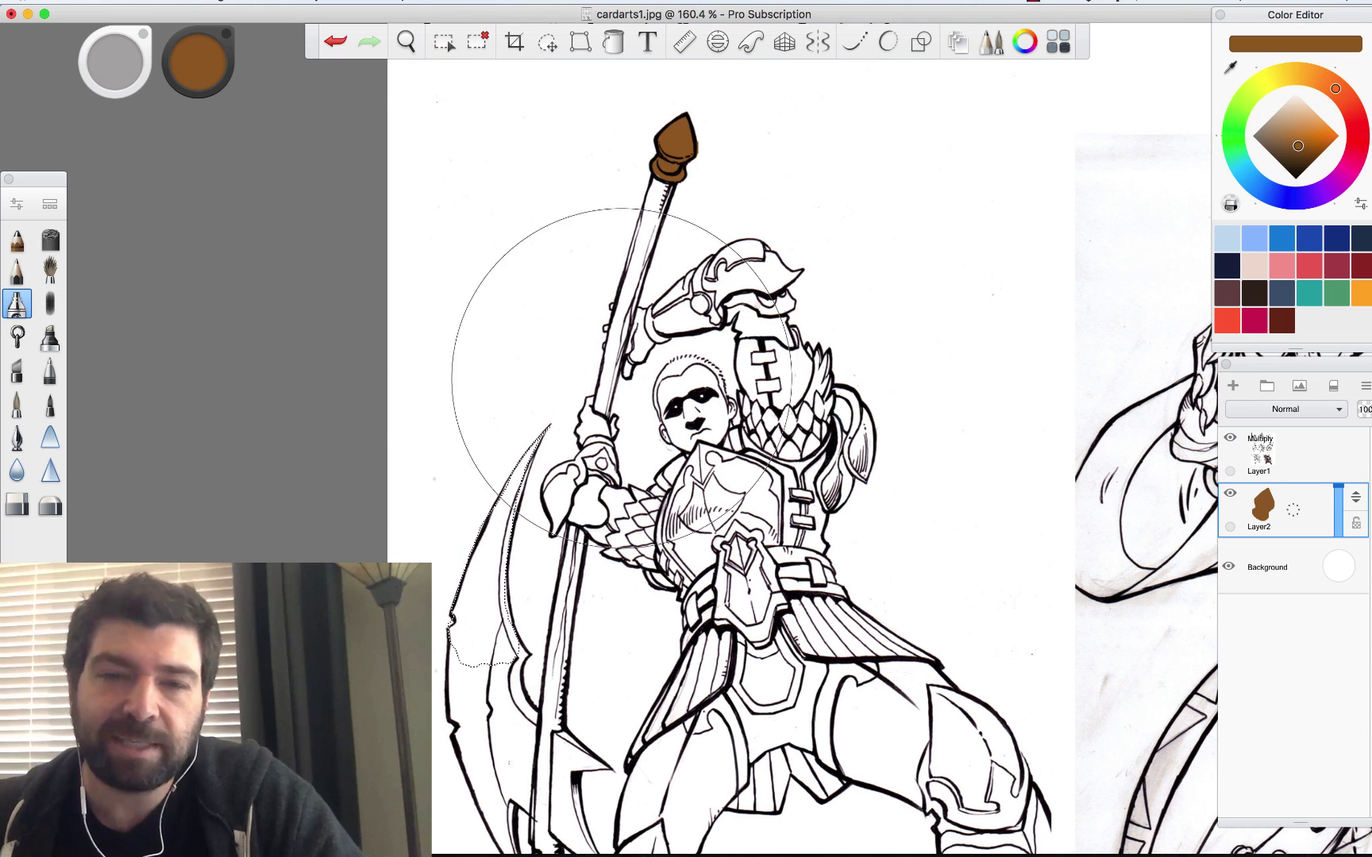
pyautogui.moveTo(566, 440)
pyautogui.mouseDown()
pyautogui.moveTo(484, 604)
pyautogui.moveTo(493, 556)
pyautogui.moveTo(484, 627)
pyautogui.mouseUp()
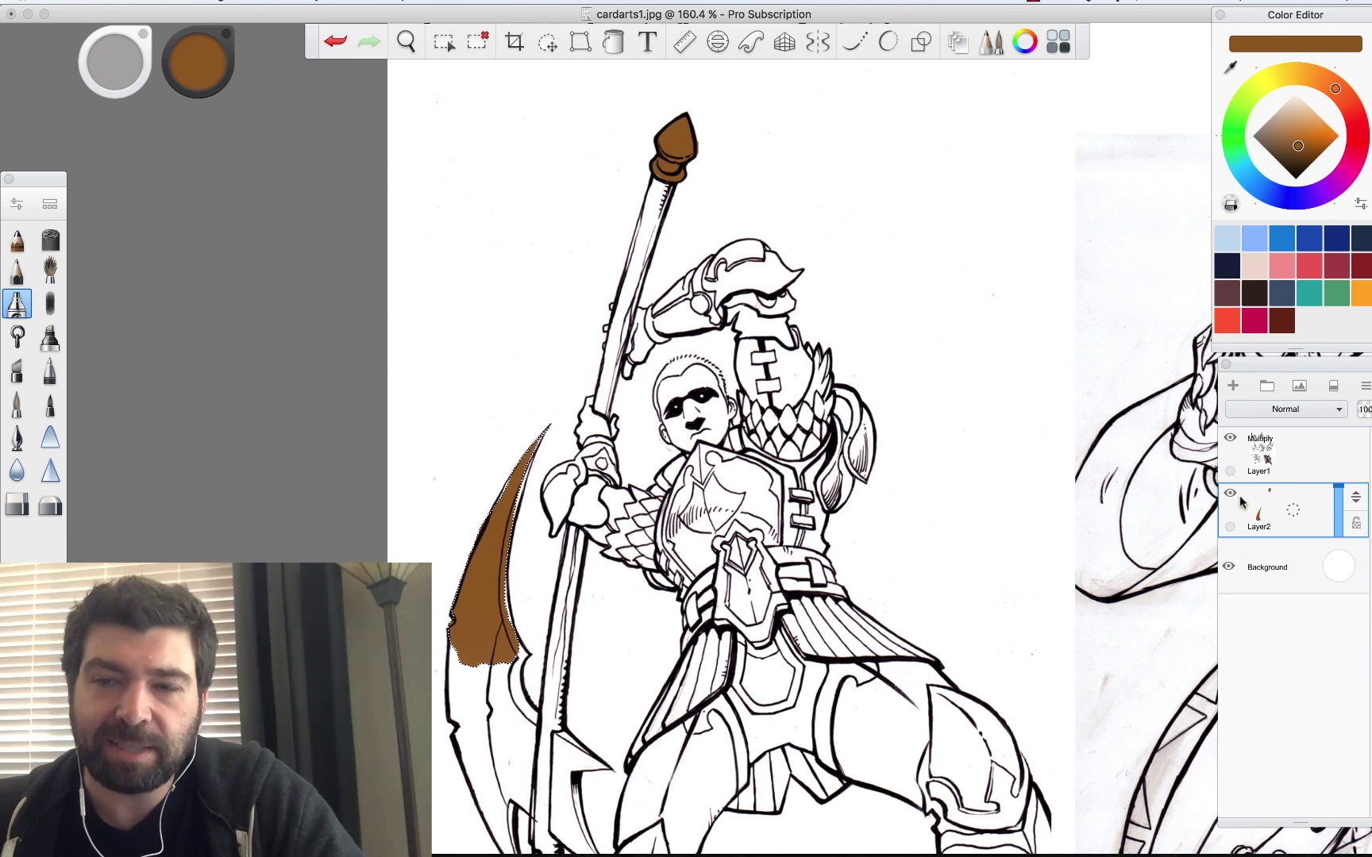
pyautogui.click(1230, 495)
pyautogui.click(1229, 495)
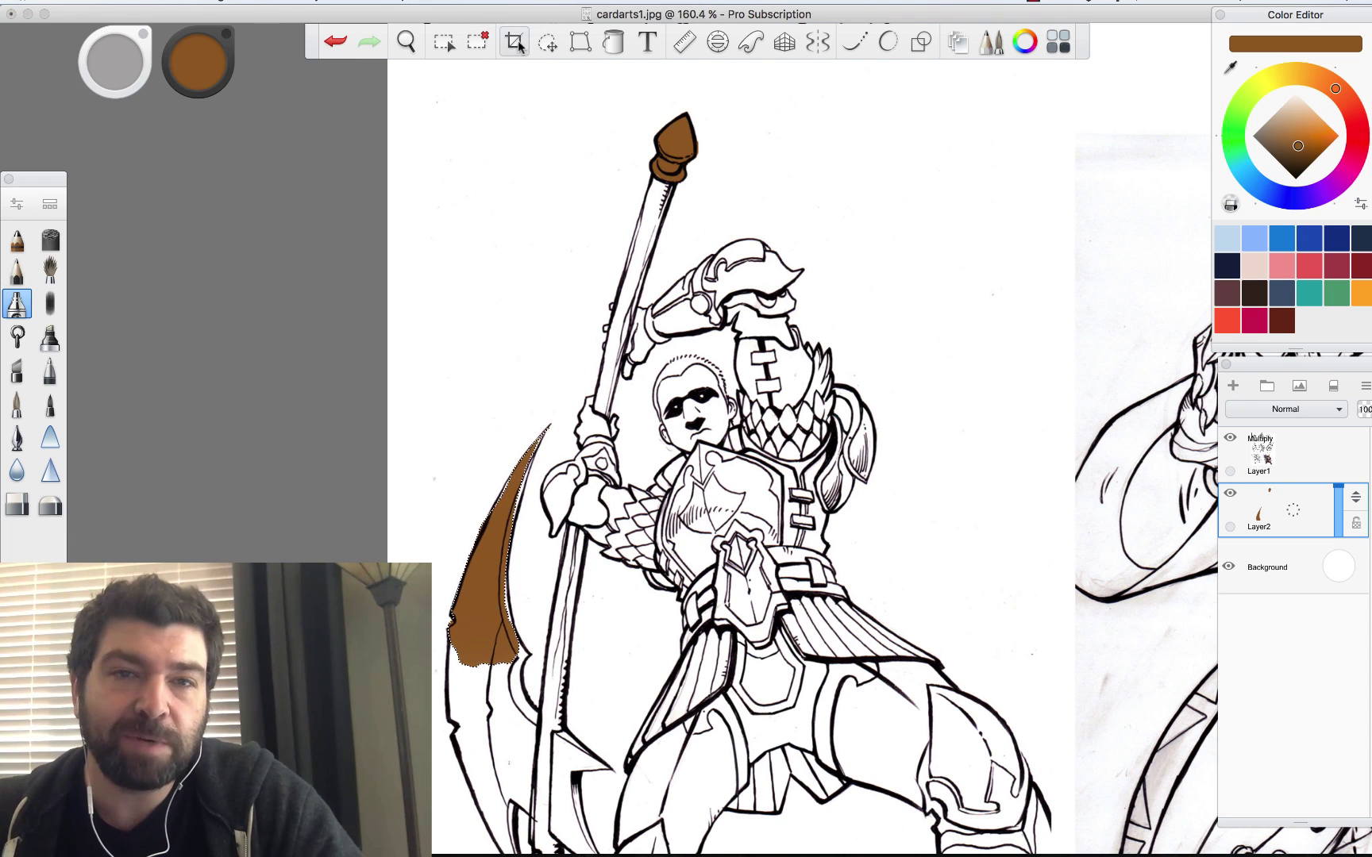
# Shift the brown shapes on Layer2 sideways off the line art, and undo the move.
pyautogui.click(547, 42)
pyautogui.click(784, 78)
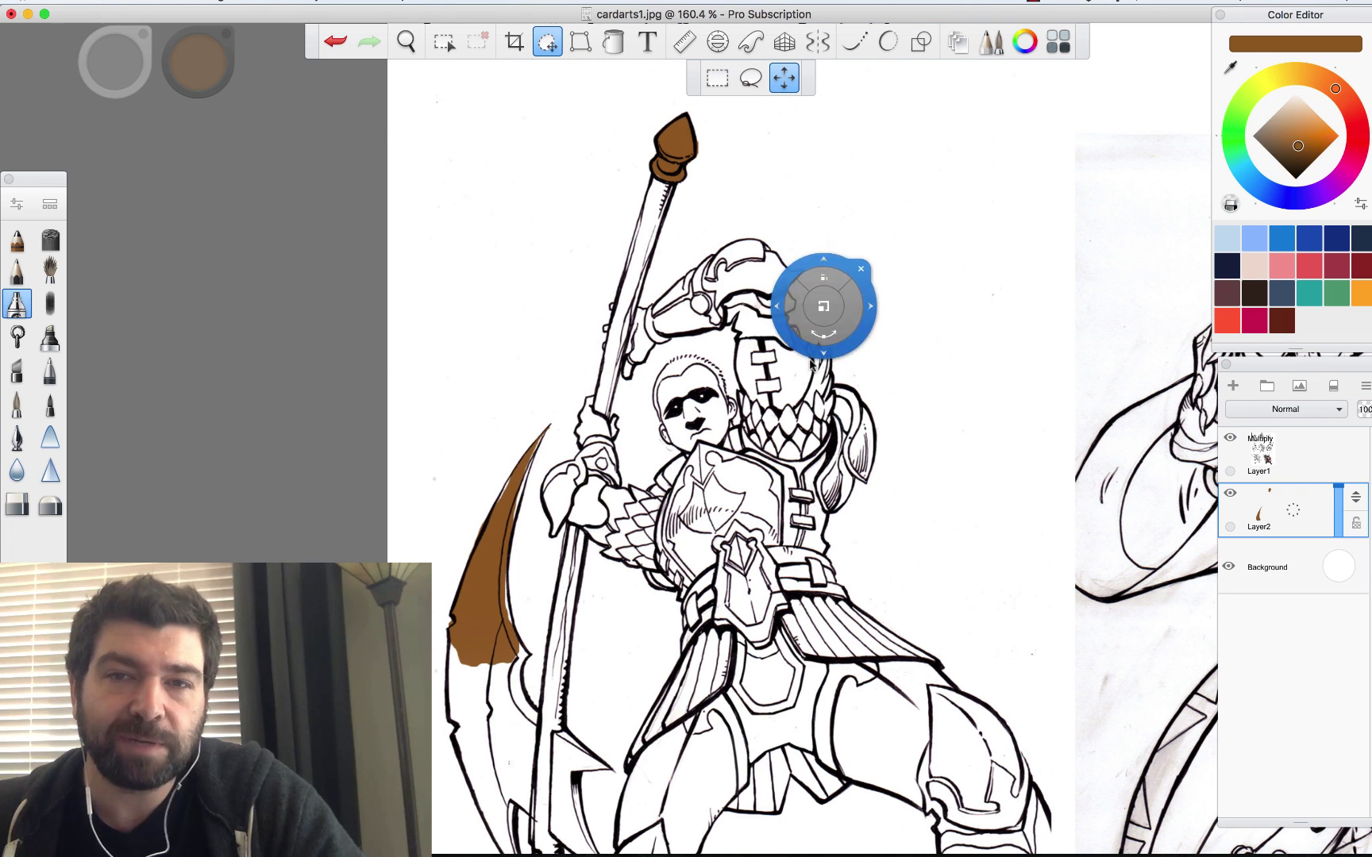
pyautogui.moveTo(749, 477); pyautogui.dragTo(801, 478)
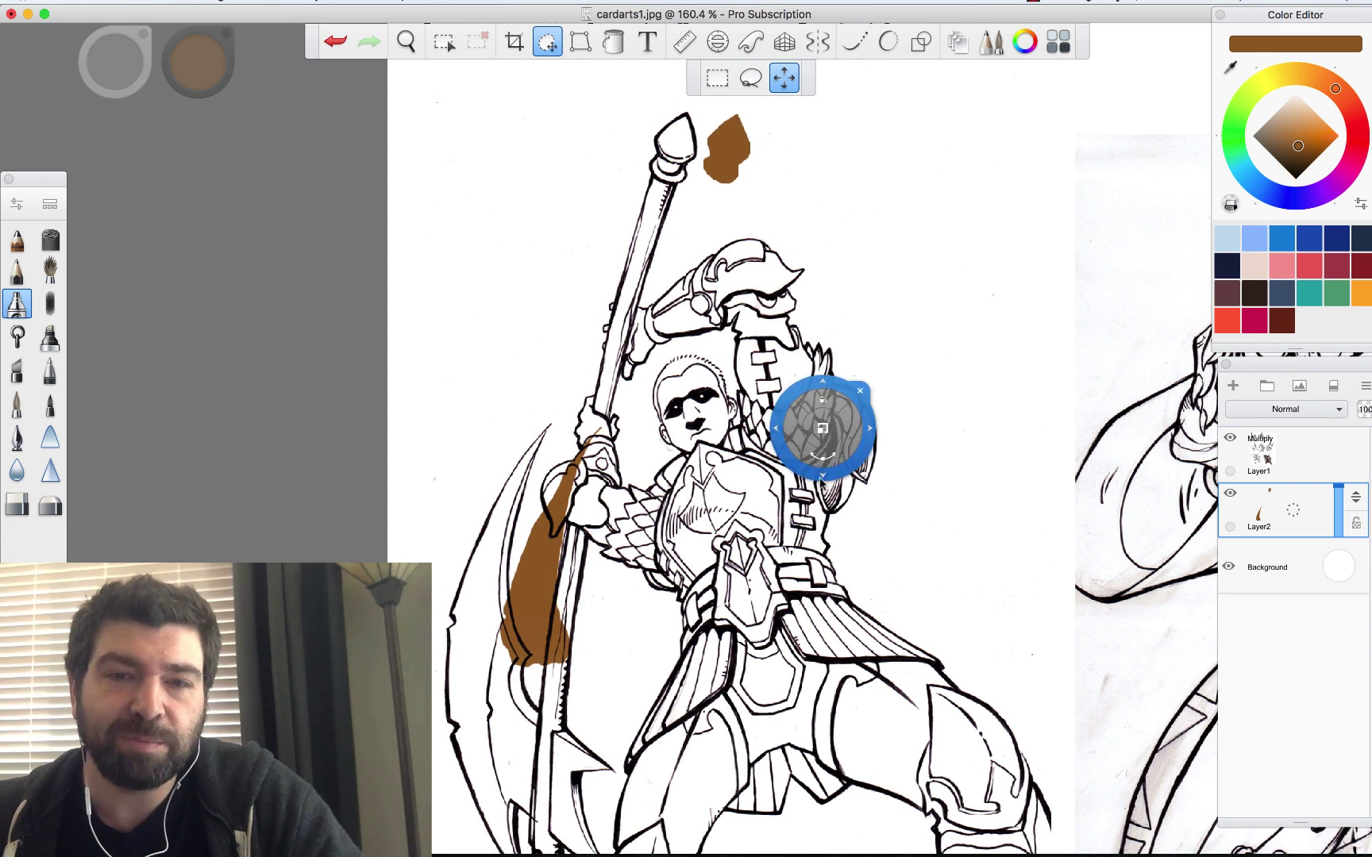
pyautogui.press('super+z')
# Add a new layer above Layer2 and lasso-select the upper section of the spear shaft between the tip and the hand.
pyautogui.click(442, 42)
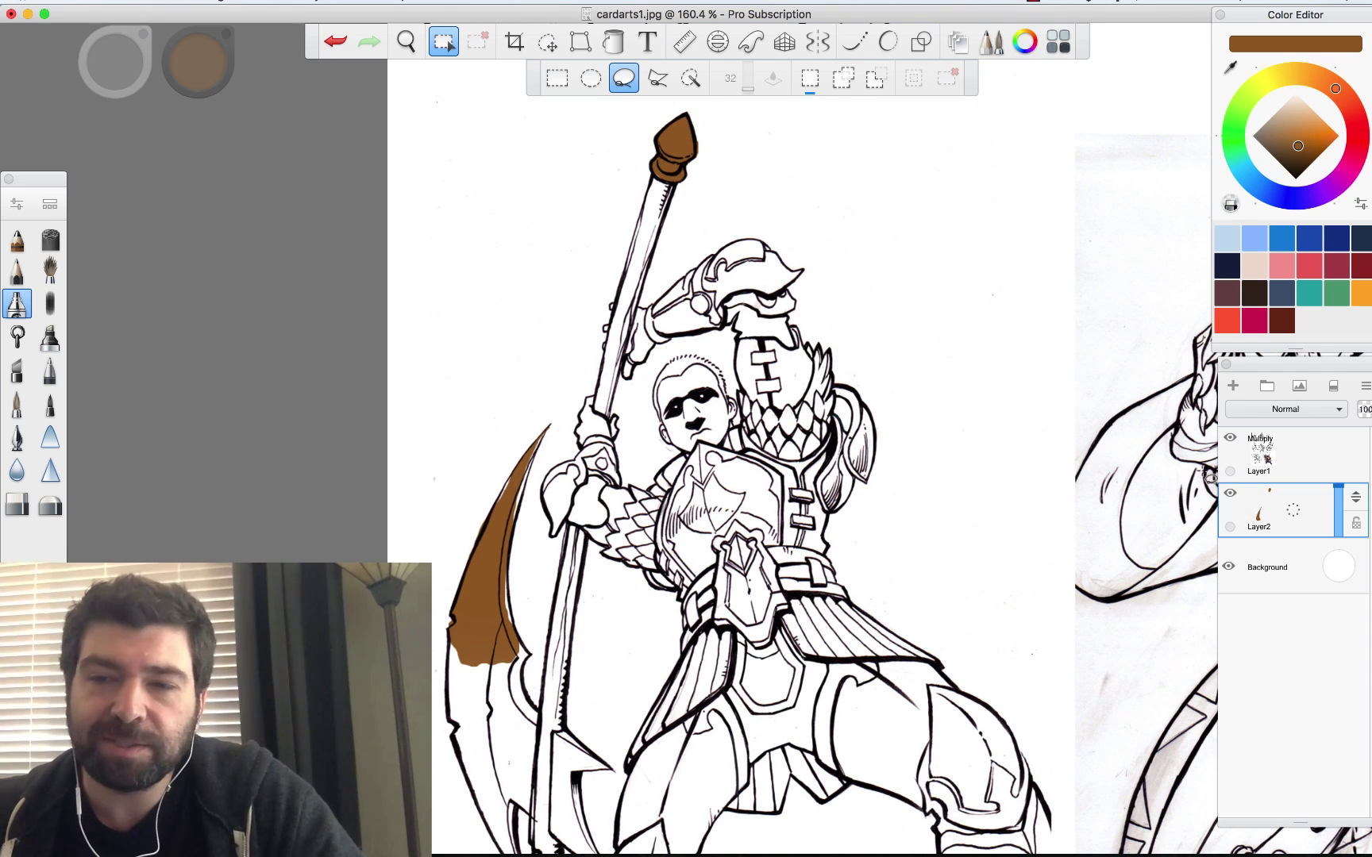
pyautogui.click(1233, 386)
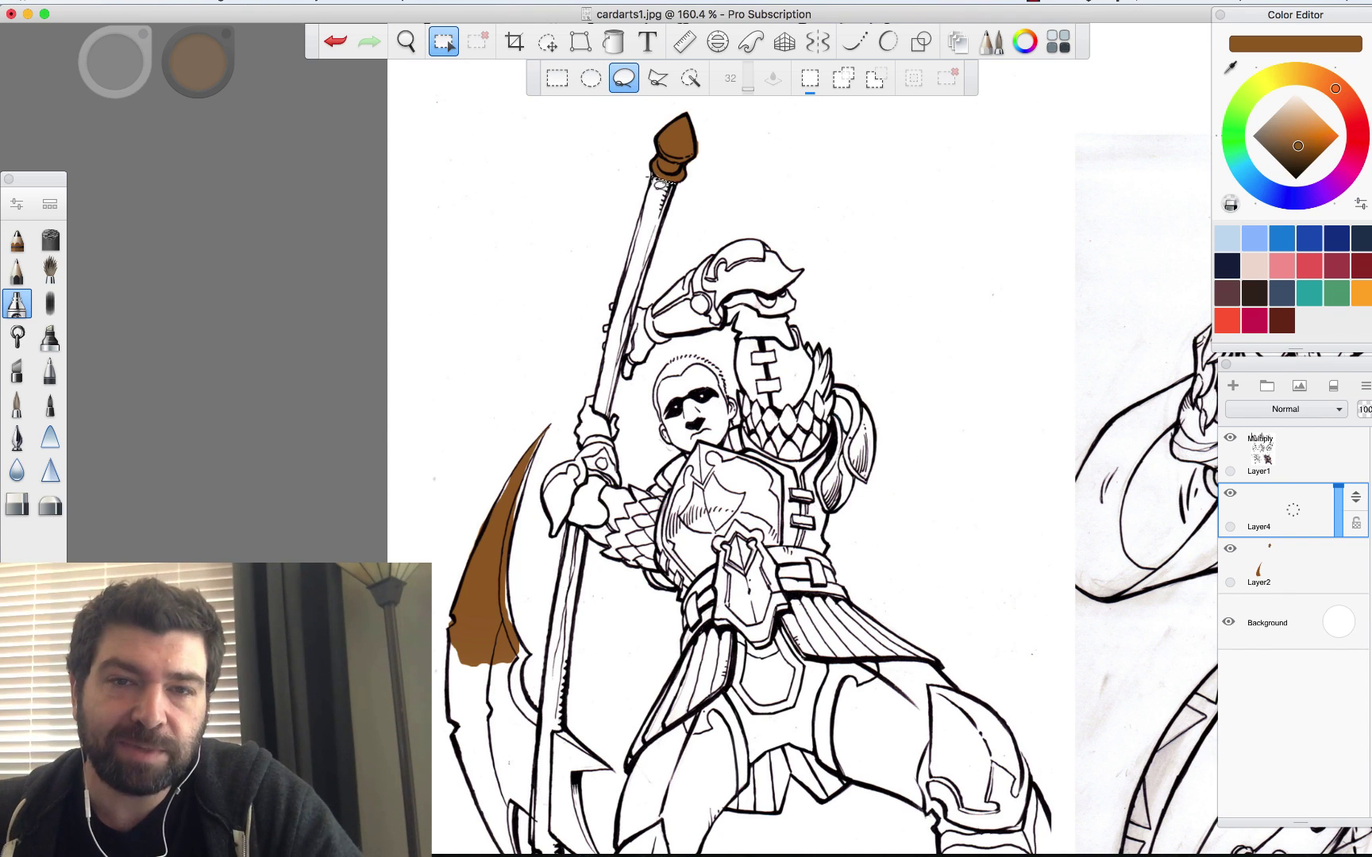
pyautogui.moveTo(637, 262); pyautogui.dragTo(608, 418)
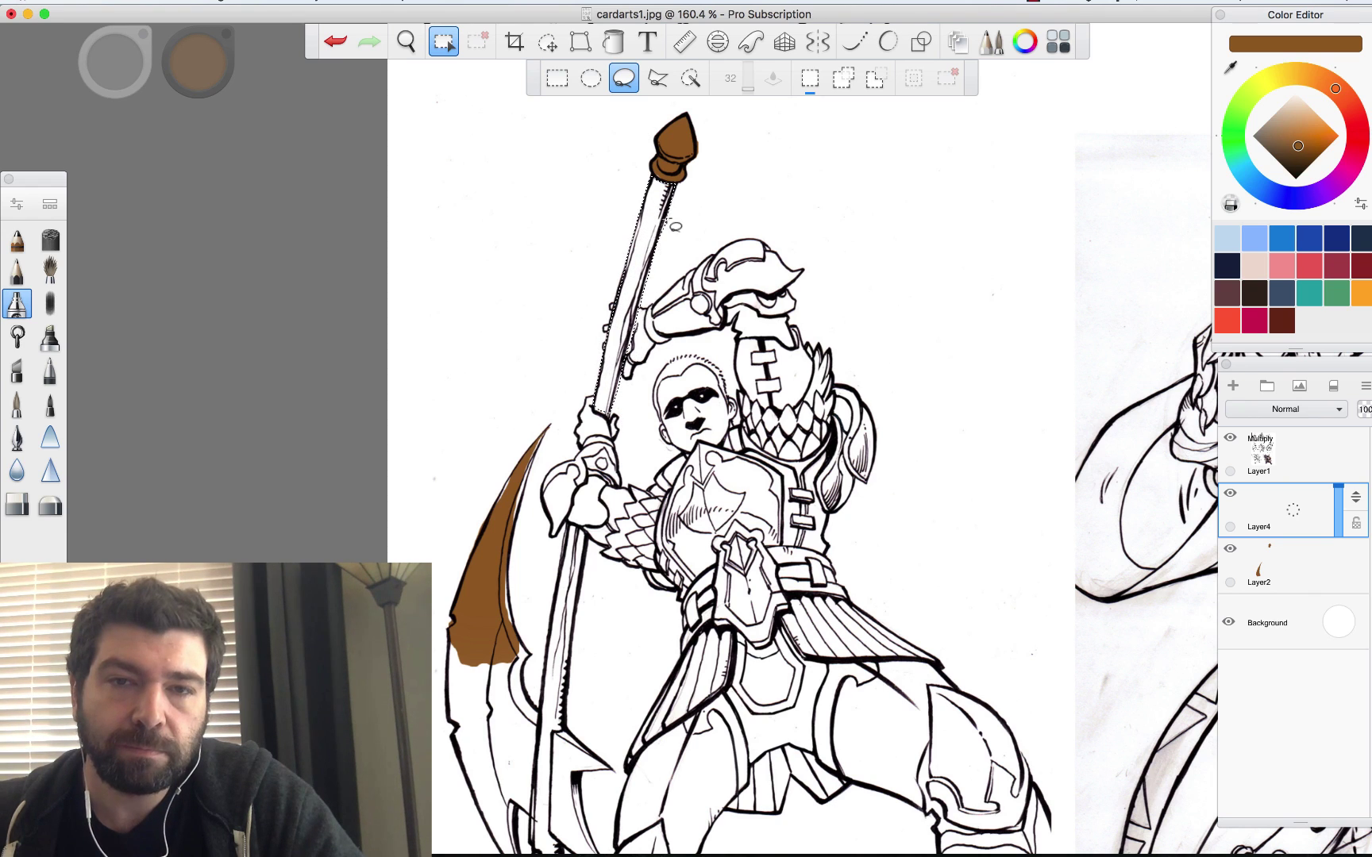
pyautogui.moveTo(675, 226); pyautogui.dragTo(674, 201)
# Add the lower shaft section below the gripping hand to the lasso selection, leaving the hand out.
pyautogui.press('shift')
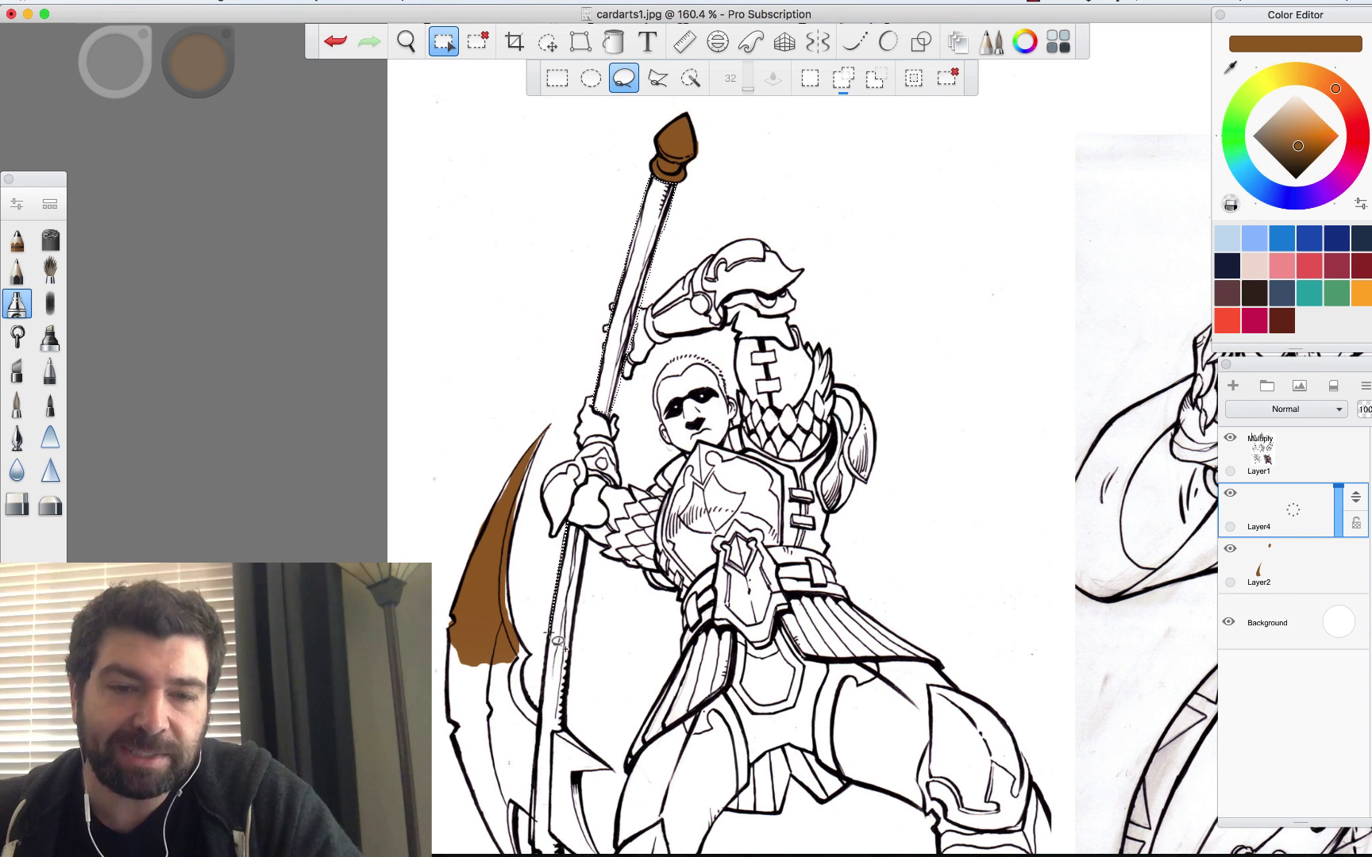
pyautogui.moveTo(557, 640)
pyautogui.mouseDown()
pyautogui.moveTo(529, 795)
pyautogui.moveTo(539, 819)
pyautogui.moveTo(557, 780)
pyautogui.mouseUp()
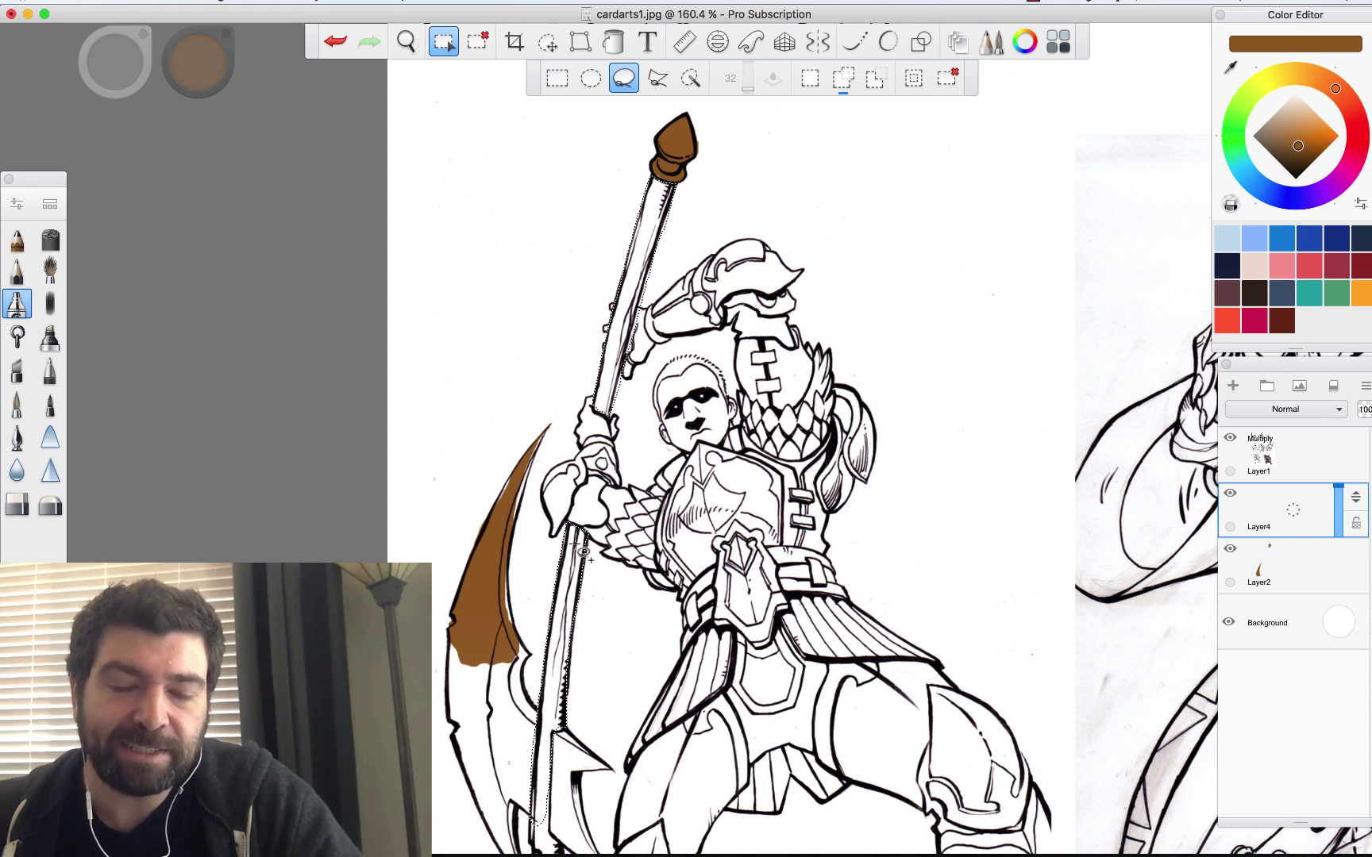
pyautogui.moveTo(601, 433)
pyautogui.mouseDown()
pyautogui.moveTo(613, 528)
pyautogui.moveTo(558, 543)
pyautogui.mouseUp()
pyautogui.press('alt')
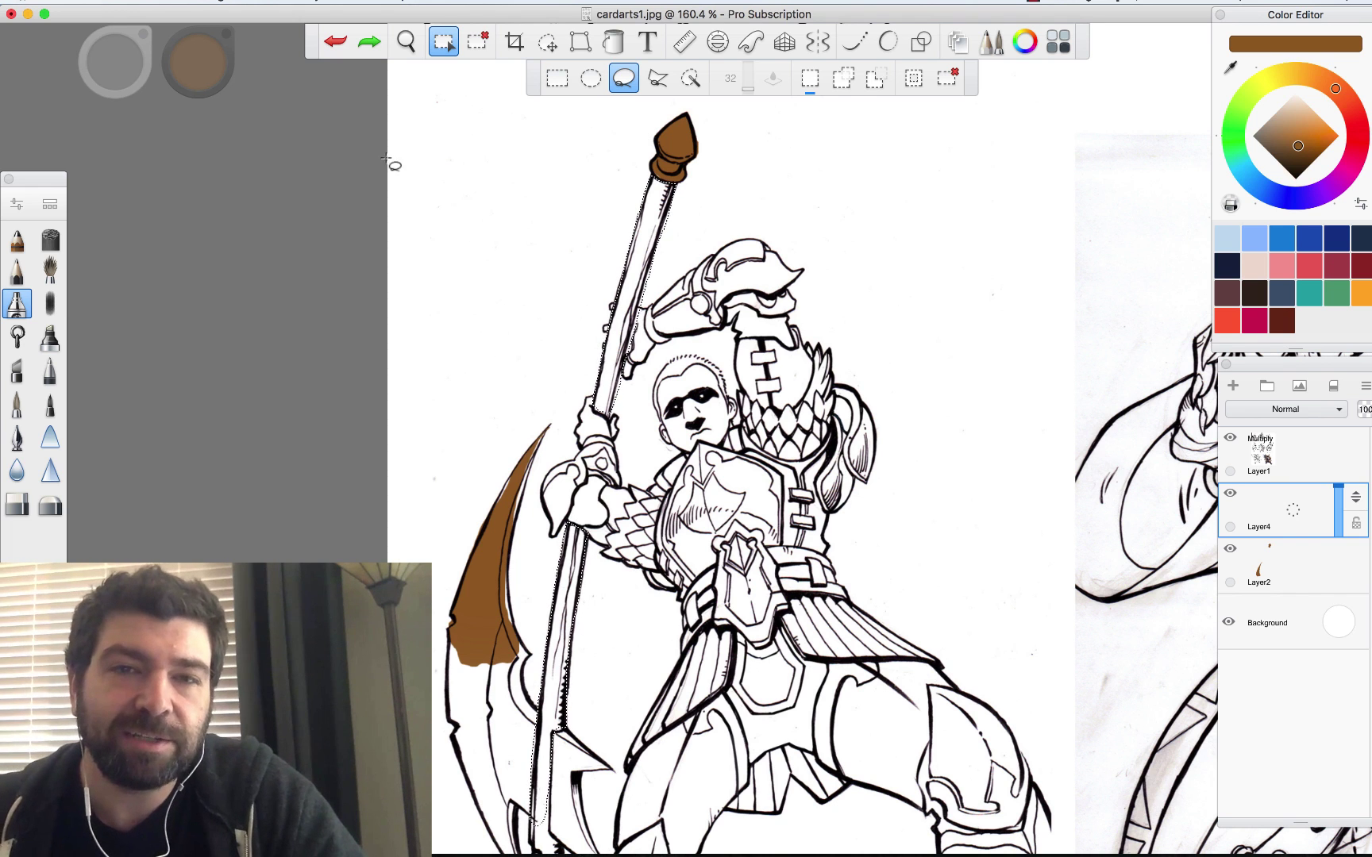
# Airbrush the selected shaft sections in a golden yellow-brown on Layer4, then clear the selection.
pyautogui.click(17, 303)
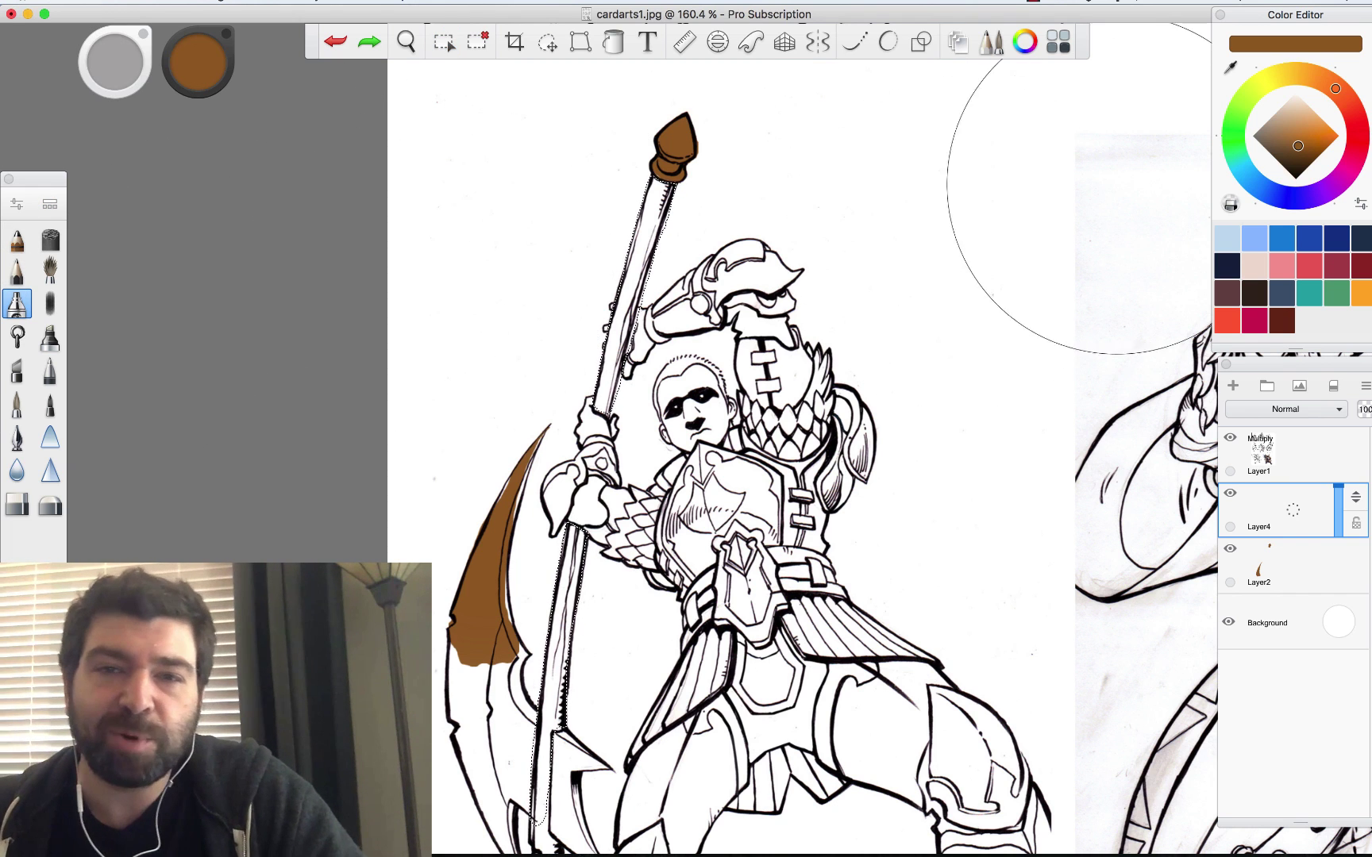
pyautogui.moveTo(1313, 87); pyautogui.dragTo(1308, 76)
pyautogui.moveTo(726, 212); pyautogui.dragTo(635, 334)
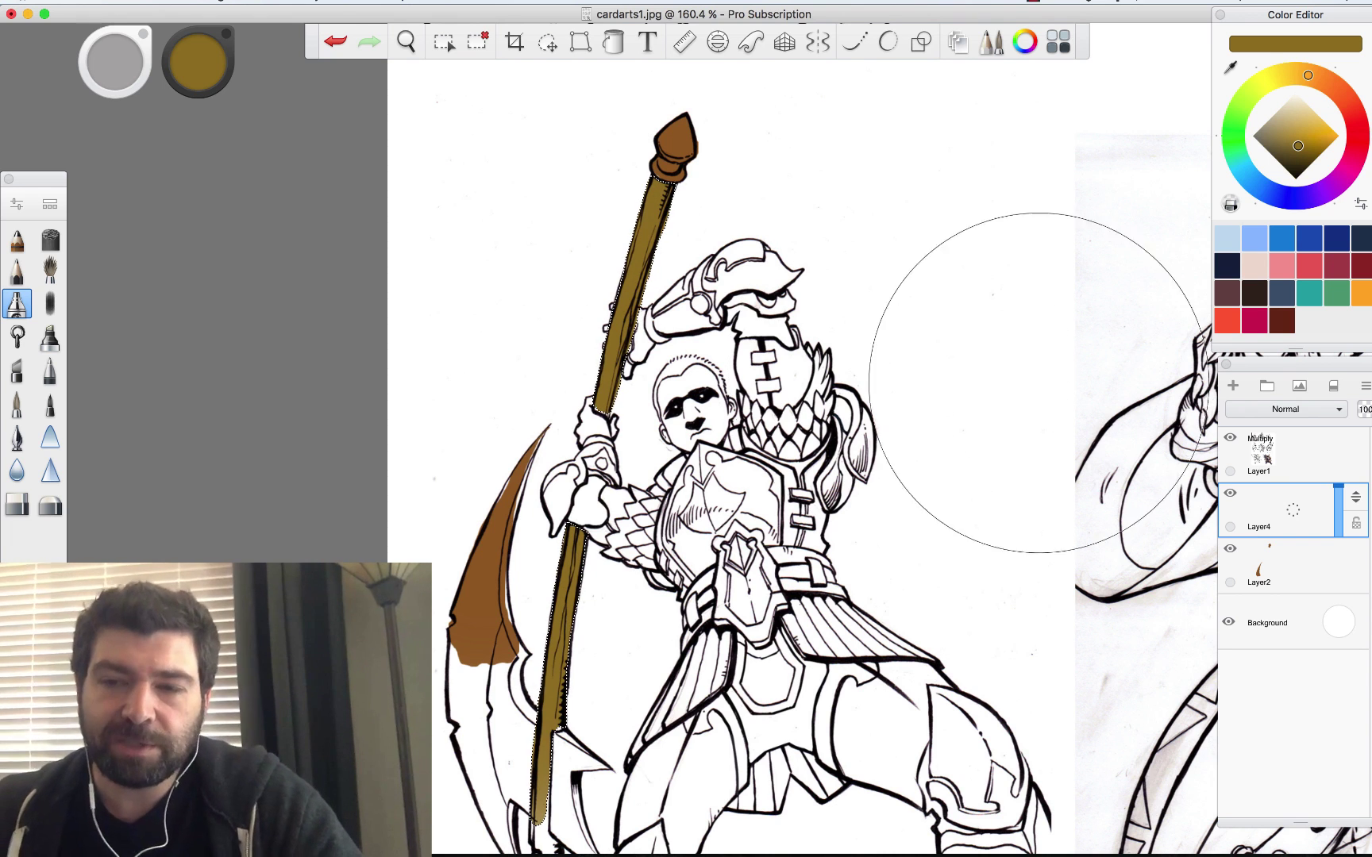
pyautogui.moveTo(699, 350); pyautogui.dragTo(469, 343)
pyautogui.click(1308, 496)
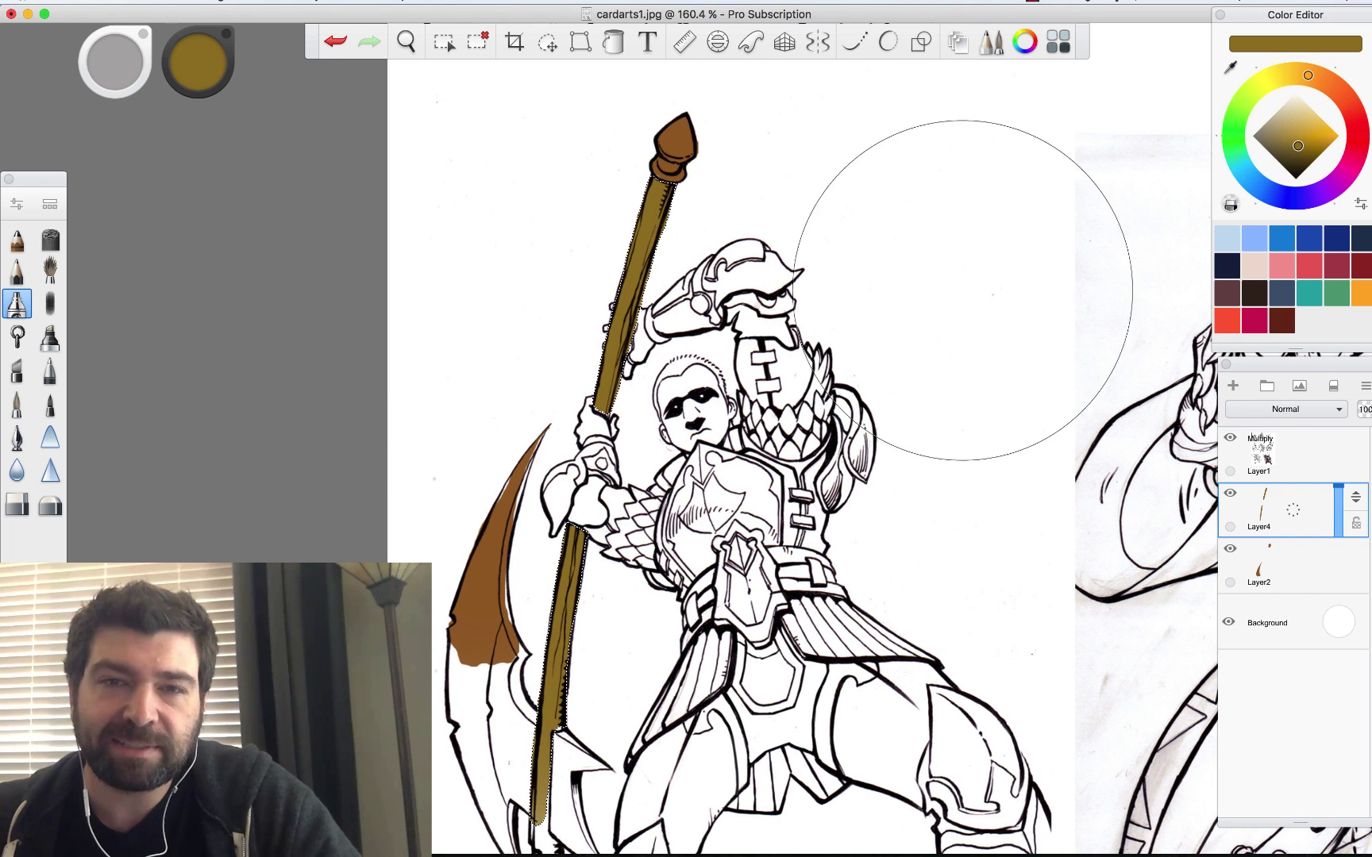
pyautogui.click(643, 296)
pyautogui.press('super+d')
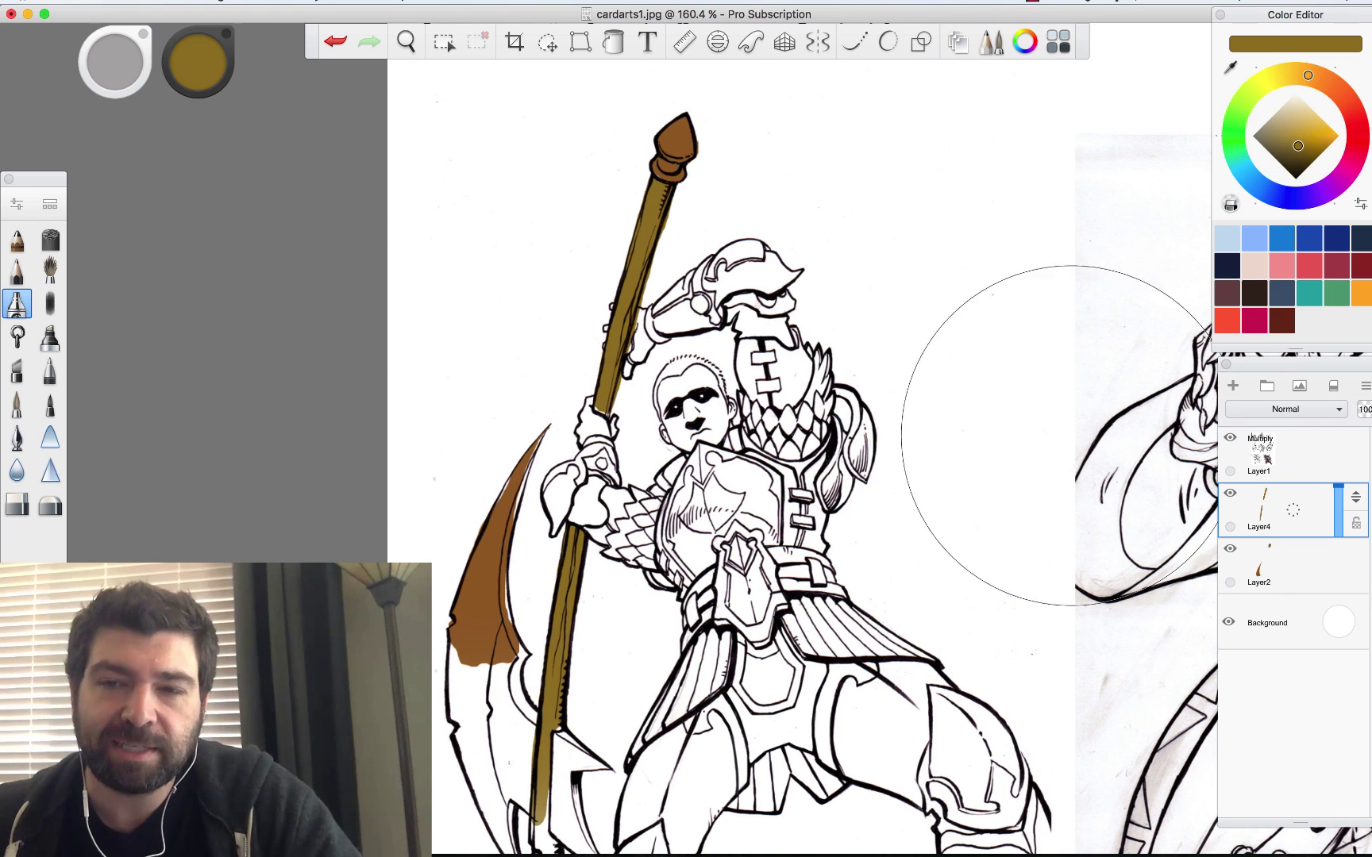
# Compare the separate shaft and blade colors by hiding and showing Layer4 and Layer2.
pyautogui.click(1286, 520)
pyautogui.click(1230, 494)
pyautogui.click(1228, 494)
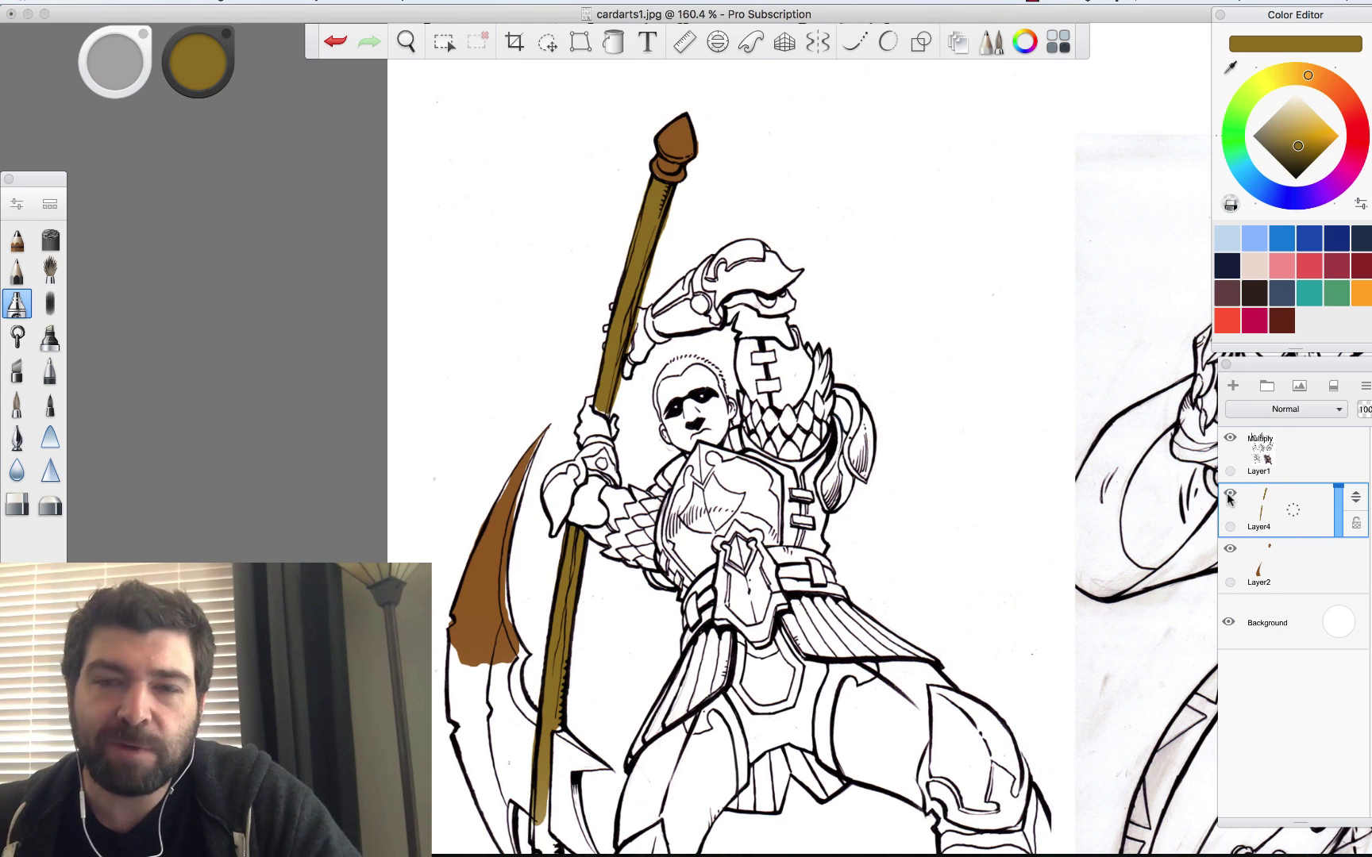
pyautogui.click(1230, 550)
pyautogui.click(1231, 551)
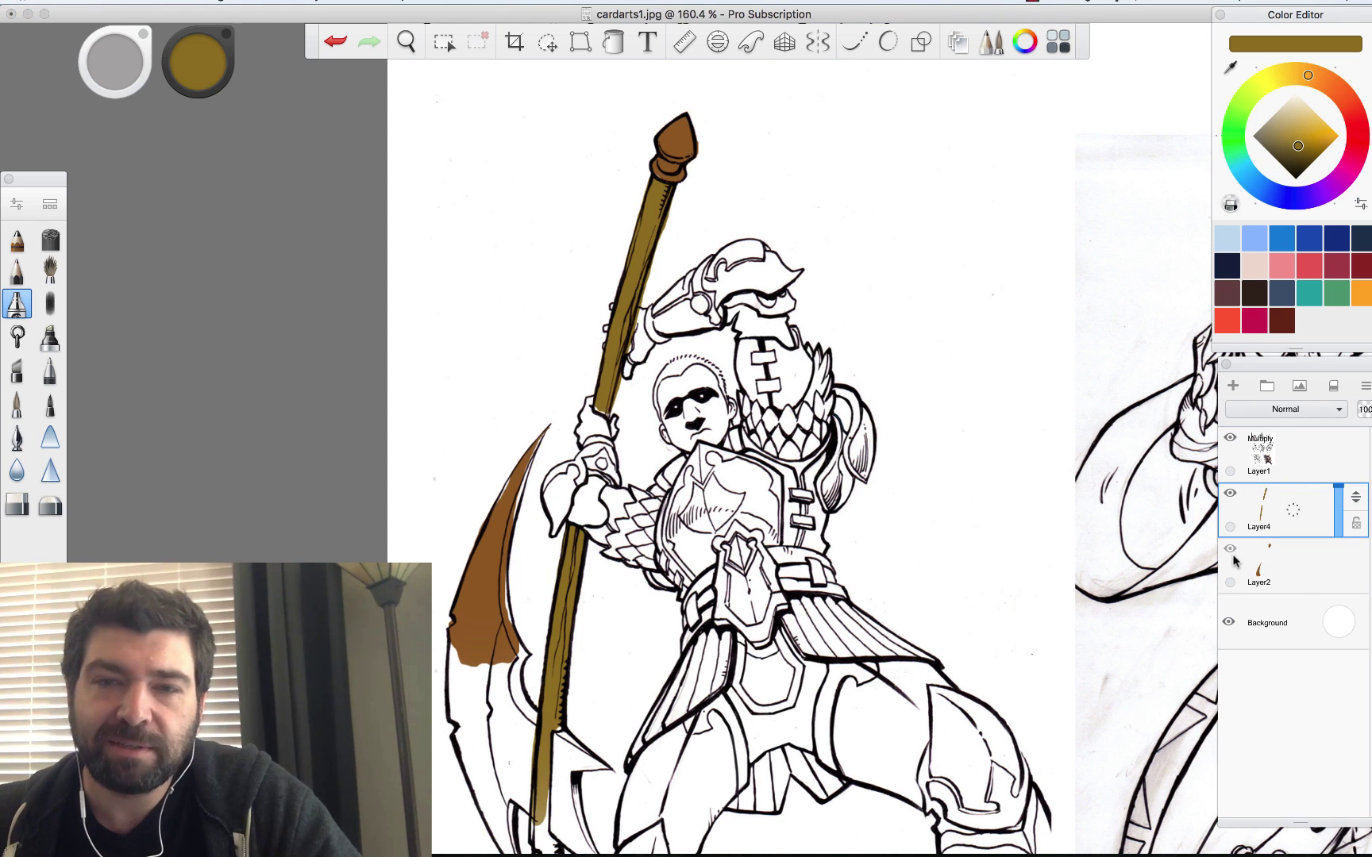
# Lock the transparency of Layer2 and try olive green and dark red airbrush colors on the spear tip.
pyautogui.click(1268, 577)
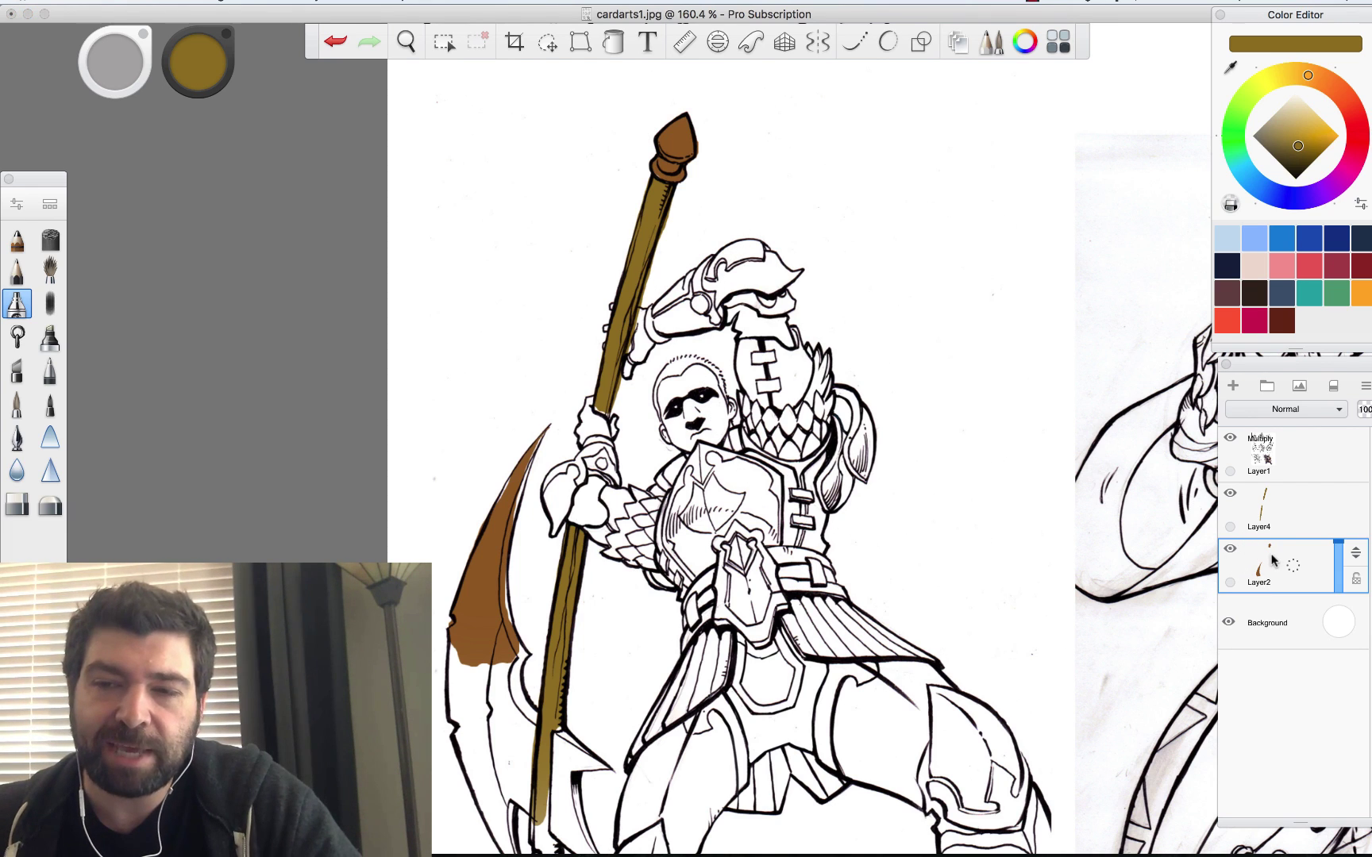
pyautogui.click(1356, 582)
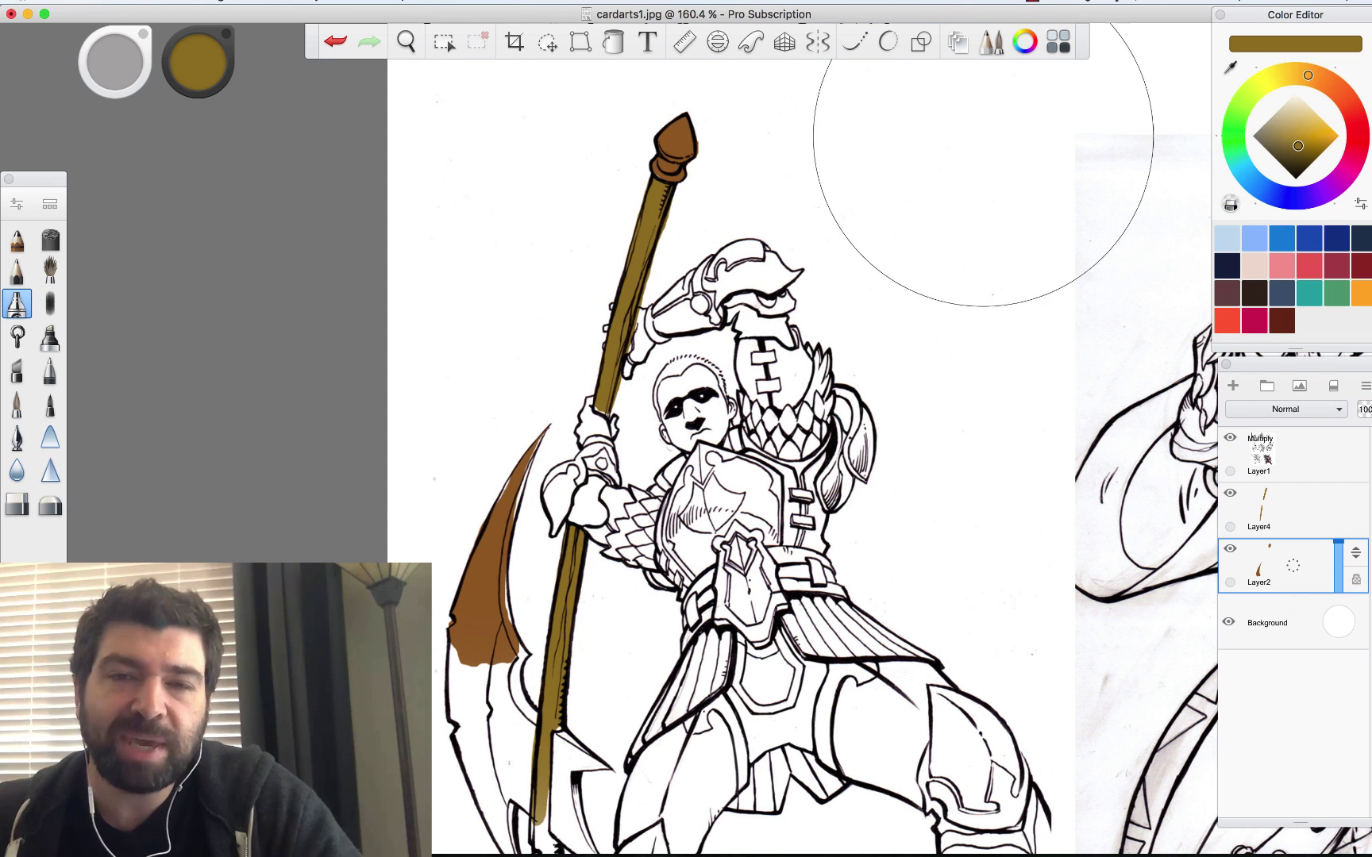
pyautogui.moveTo(1312, 74)
pyautogui.mouseDown()
pyautogui.moveTo(1339, 94)
pyautogui.moveTo(1310, 69)
pyautogui.moveTo(1268, 81)
pyautogui.mouseUp()
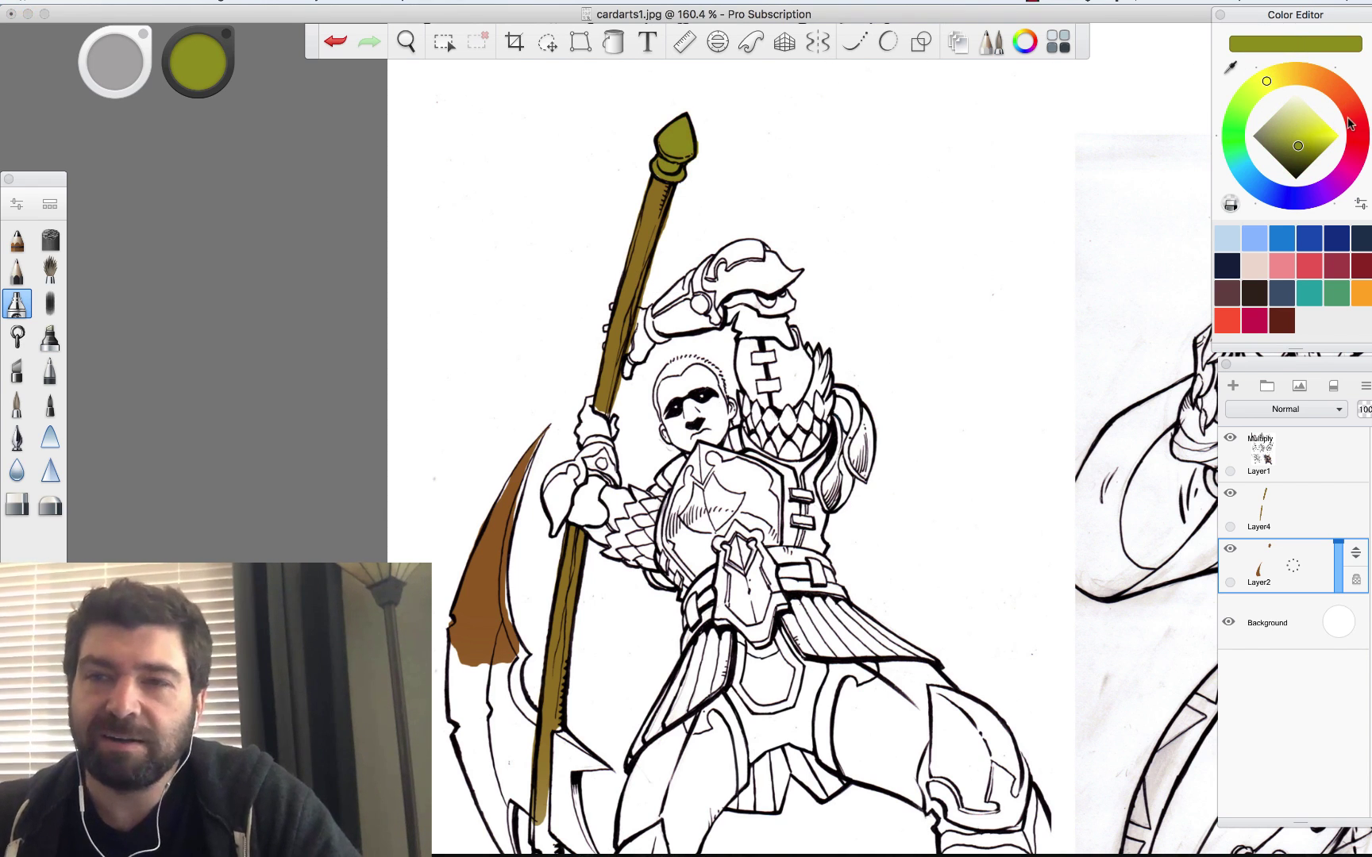
pyautogui.moveTo(1348, 118); pyautogui.dragTo(1357, 127)
pyautogui.moveTo(674, 139)
pyautogui.mouseDown()
pyautogui.moveTo(672, 159)
pyautogui.moveTo(675, 147)
pyautogui.mouseUp()
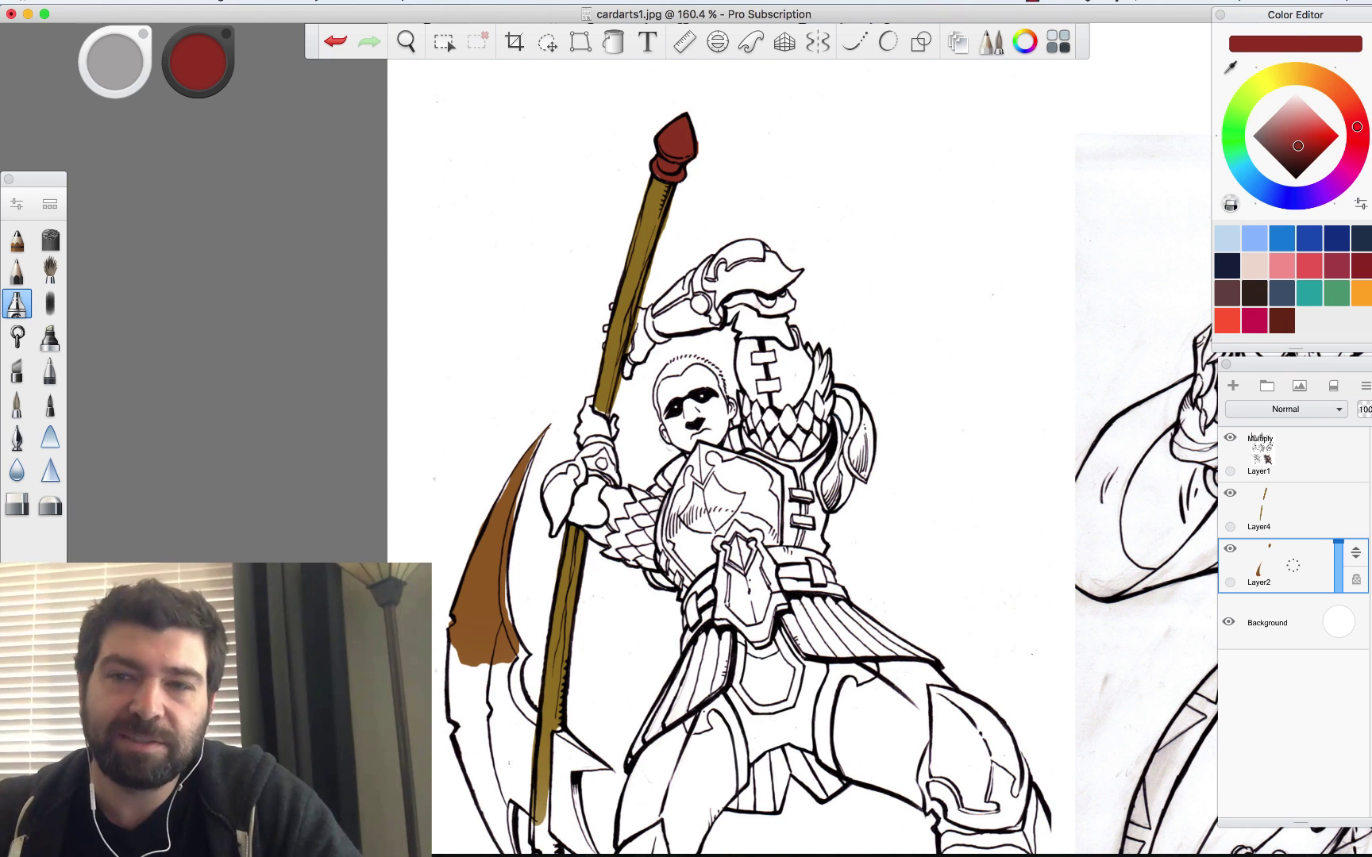
# Pick a purple color and airbrush it over the spear tip and the colored scythe blade section on Layer2.
pyautogui.moveTo(1334, 187); pyautogui.dragTo(1338, 196)
pyautogui.moveTo(715, 155); pyautogui.dragTo(675, 147)
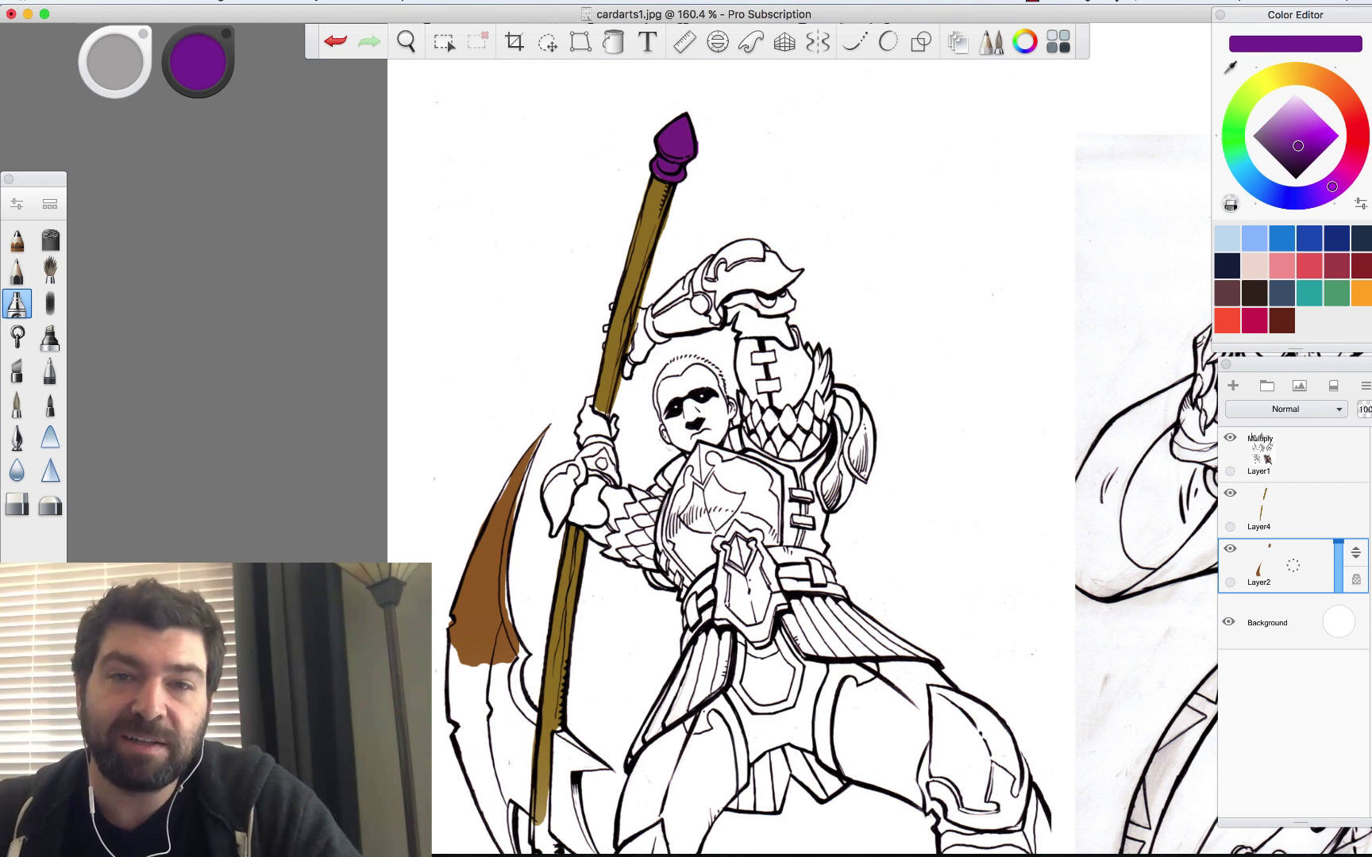
pyautogui.moveTo(493, 481)
pyautogui.mouseDown()
pyautogui.moveTo(480, 579)
pyautogui.moveTo(498, 476)
pyautogui.mouseUp()
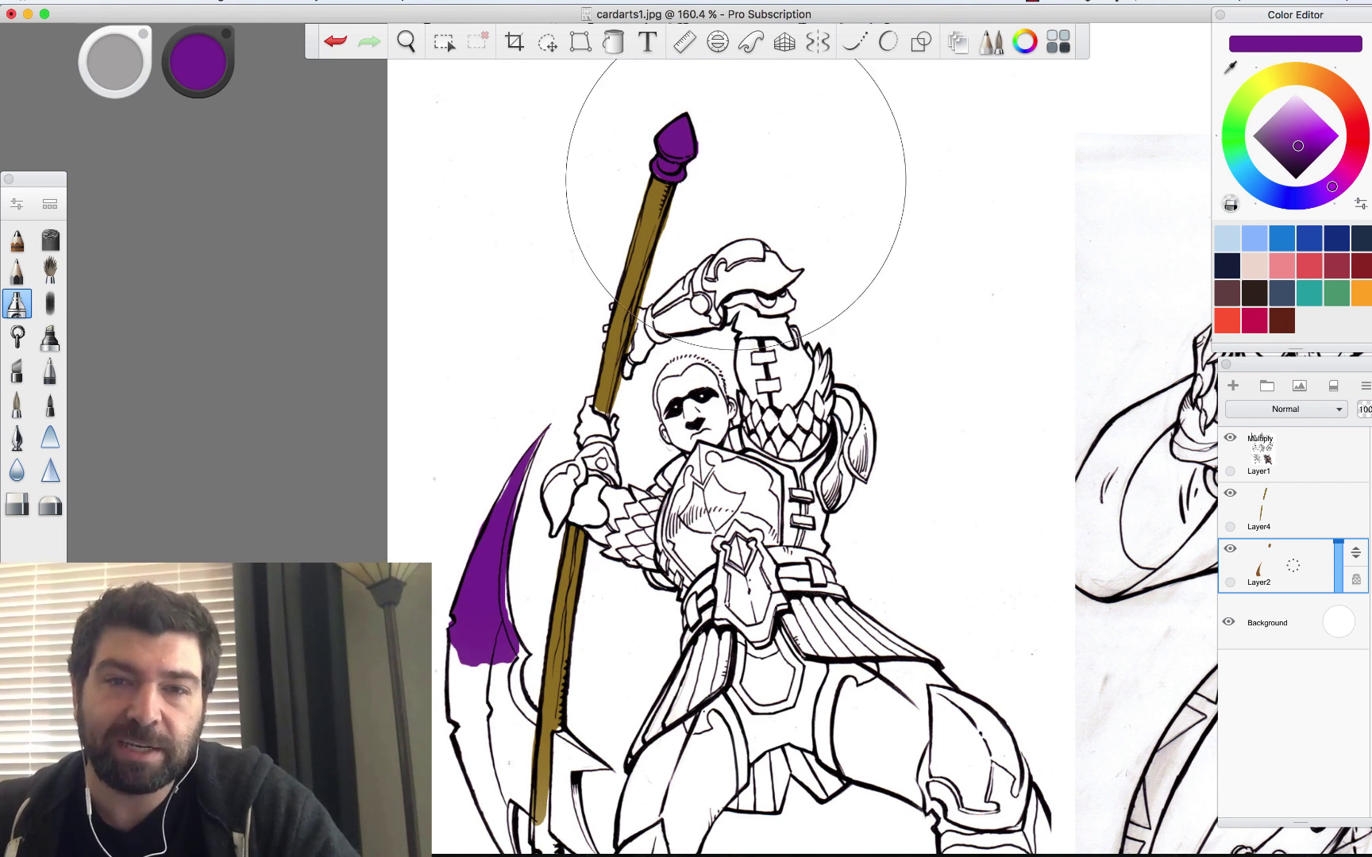
# Lock the transparency of Layer4 and airbrush the shaft dark red from the upper section down past the hand.
pyautogui.click(1268, 516)
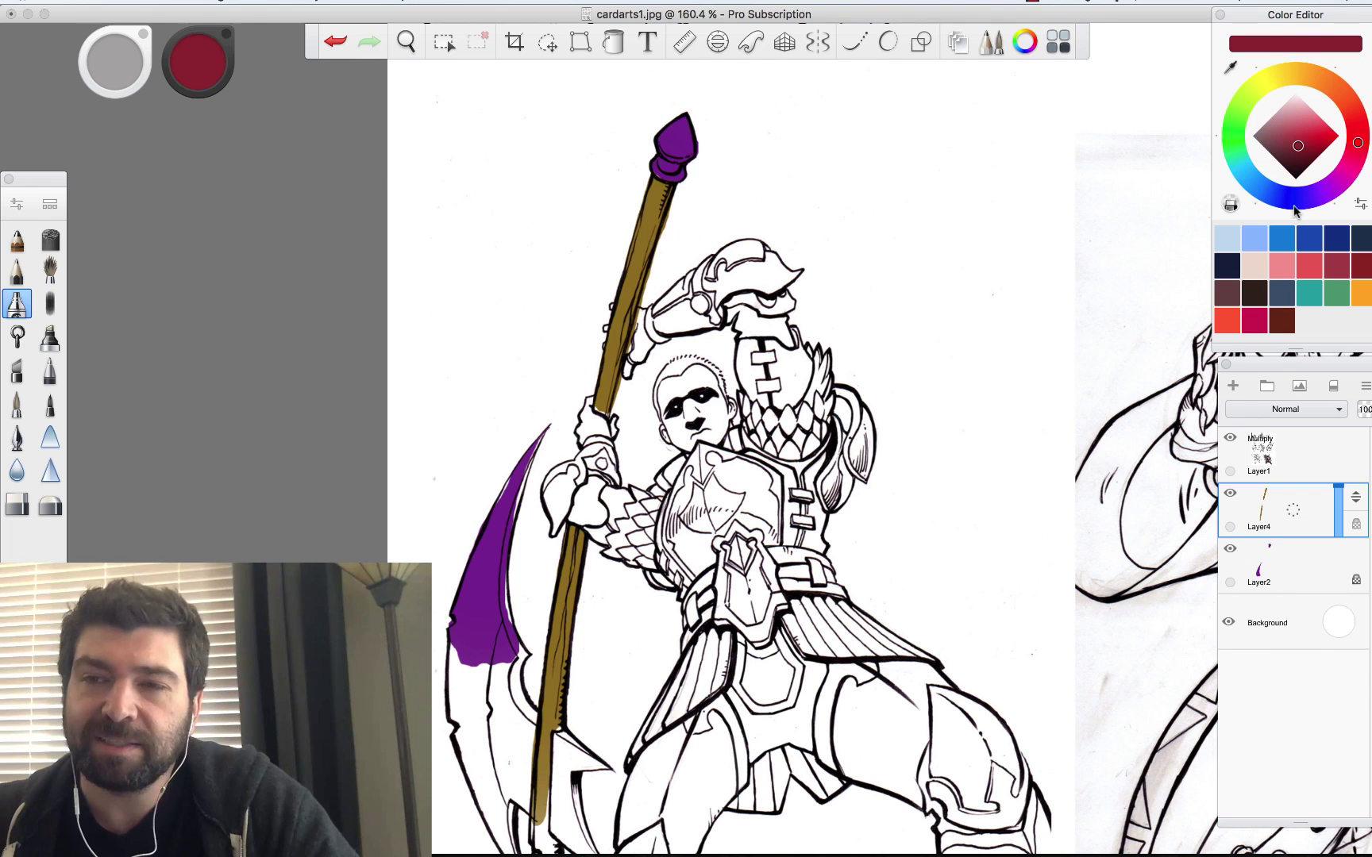
pyautogui.click(1313, 149)
pyautogui.moveTo(677, 256); pyautogui.dragTo(647, 238)
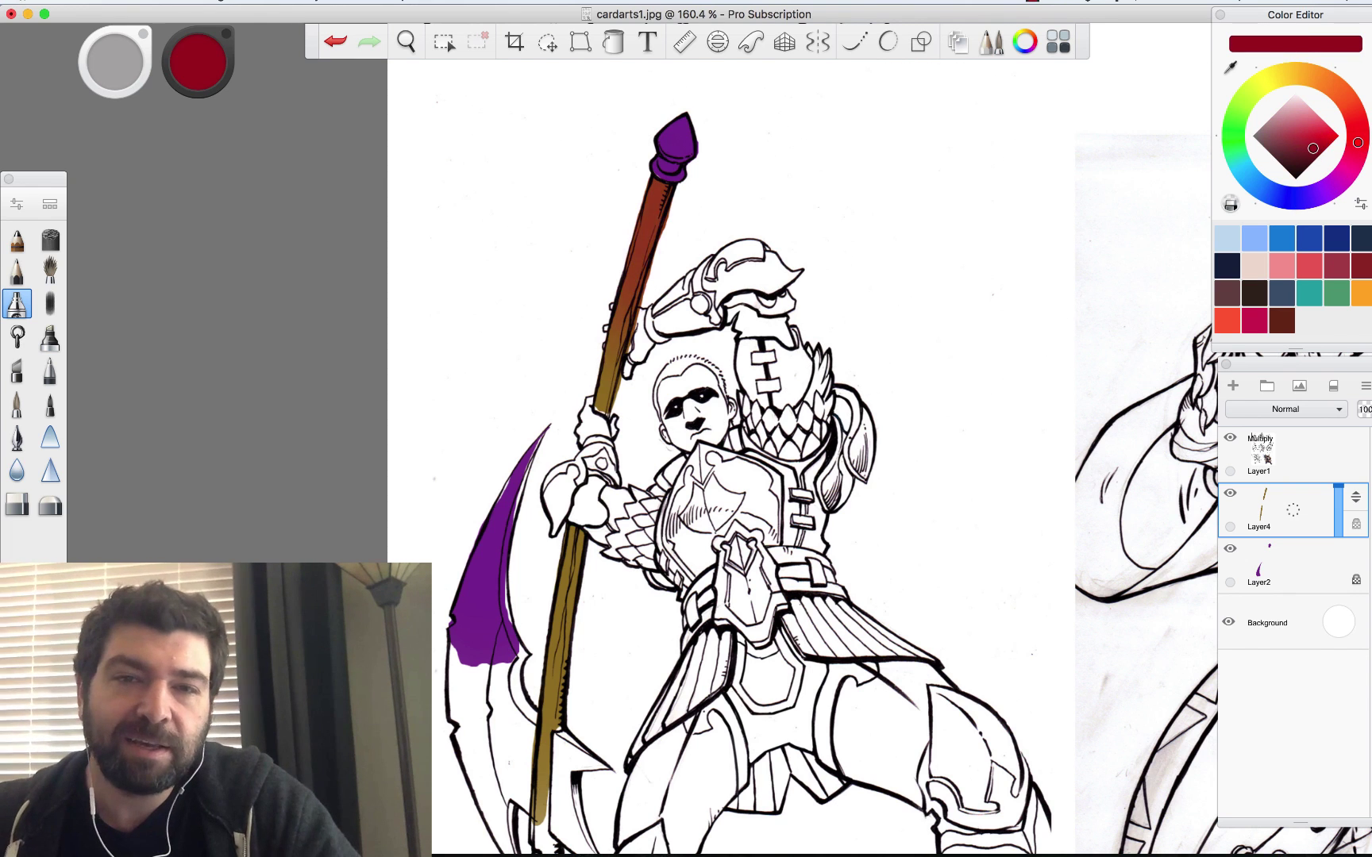
pyautogui.moveTo(582, 395); pyautogui.dragTo(611, 389)
pyautogui.moveTo(635, 477); pyautogui.dragTo(663, 440)
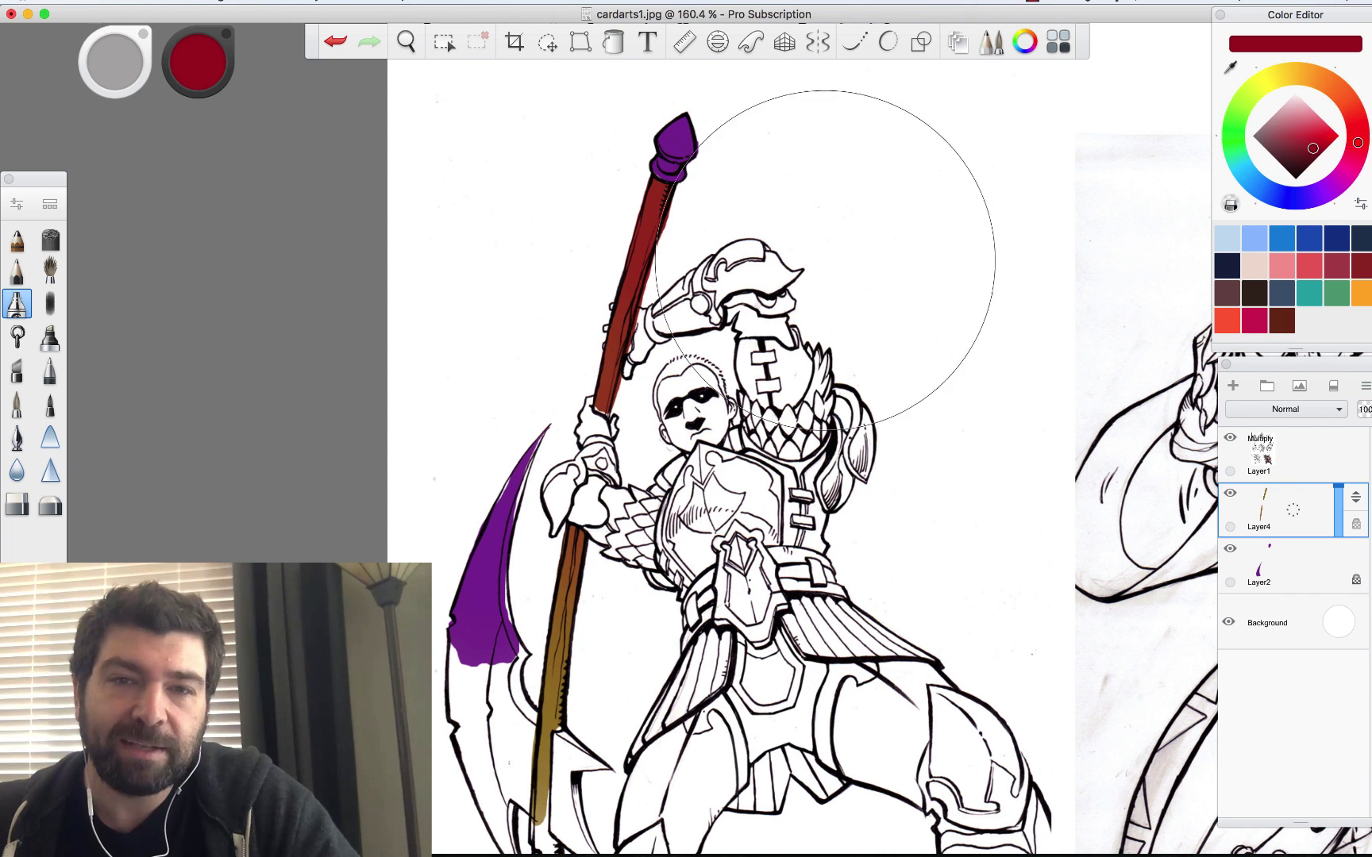
# Select Layer2 and Layer4 together and create a layer group above them.
pyautogui.click(1276, 559)
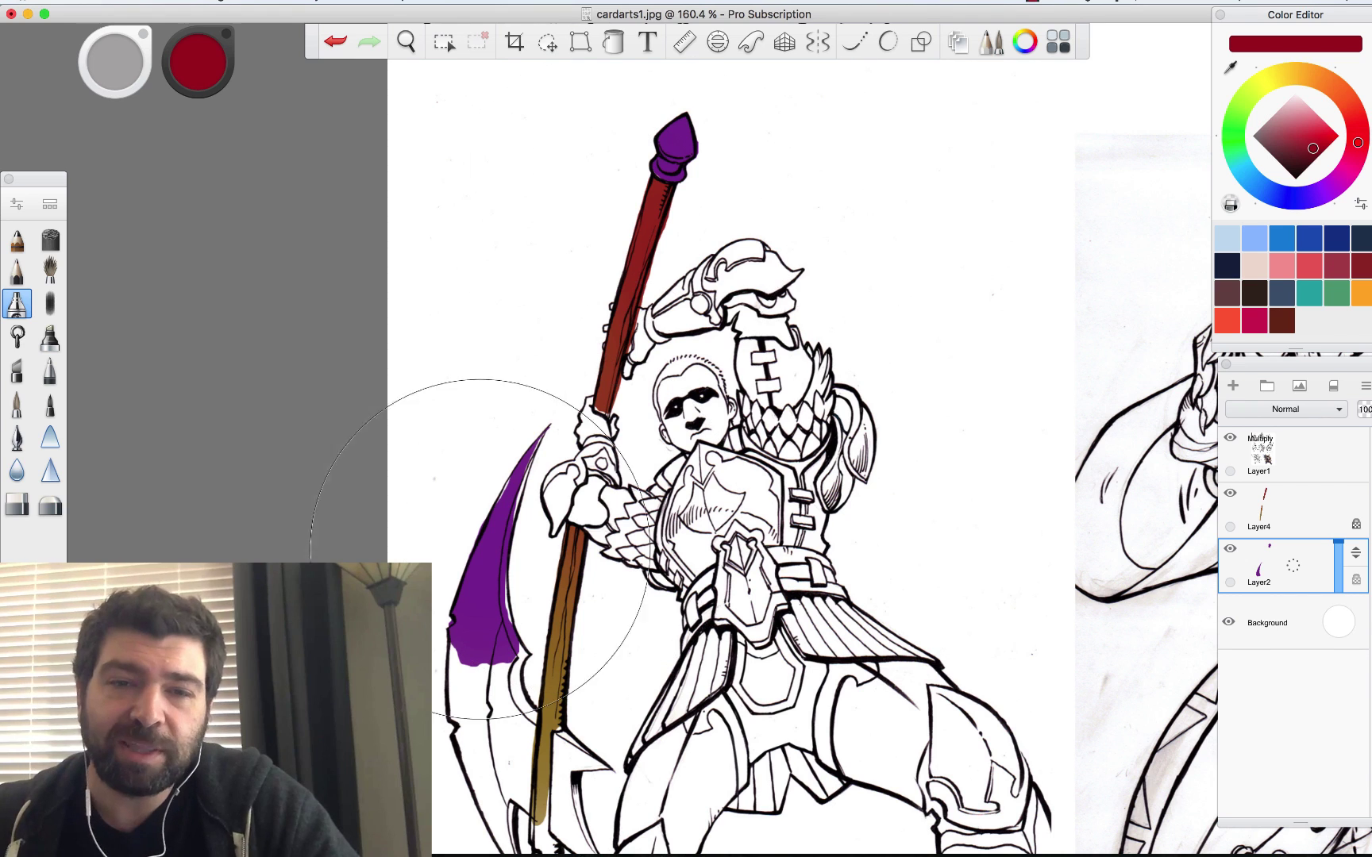
pyautogui.keyDown('shift'); pyautogui.click(1268, 511); pyautogui.keyUp('shift')
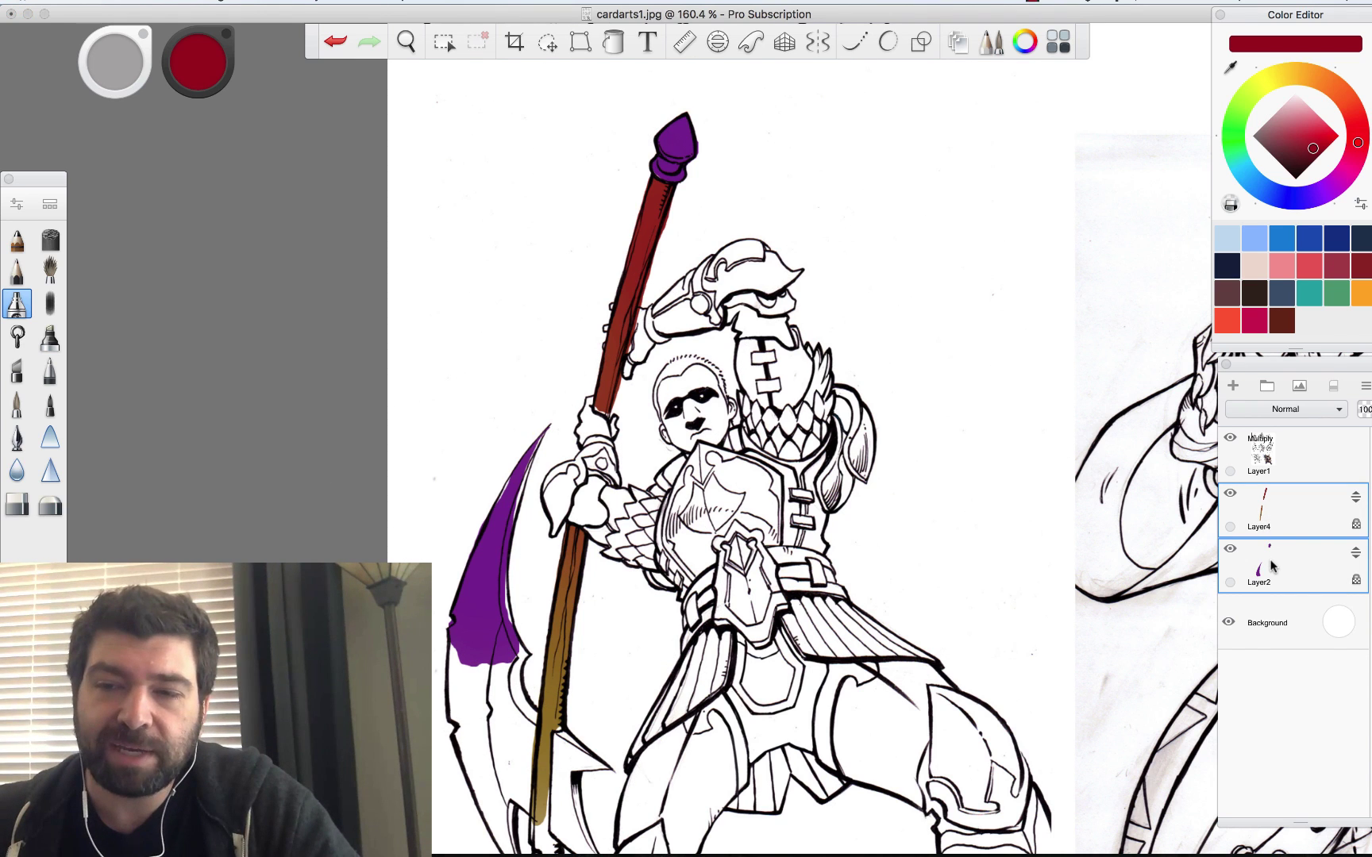
pyautogui.press('super+g')
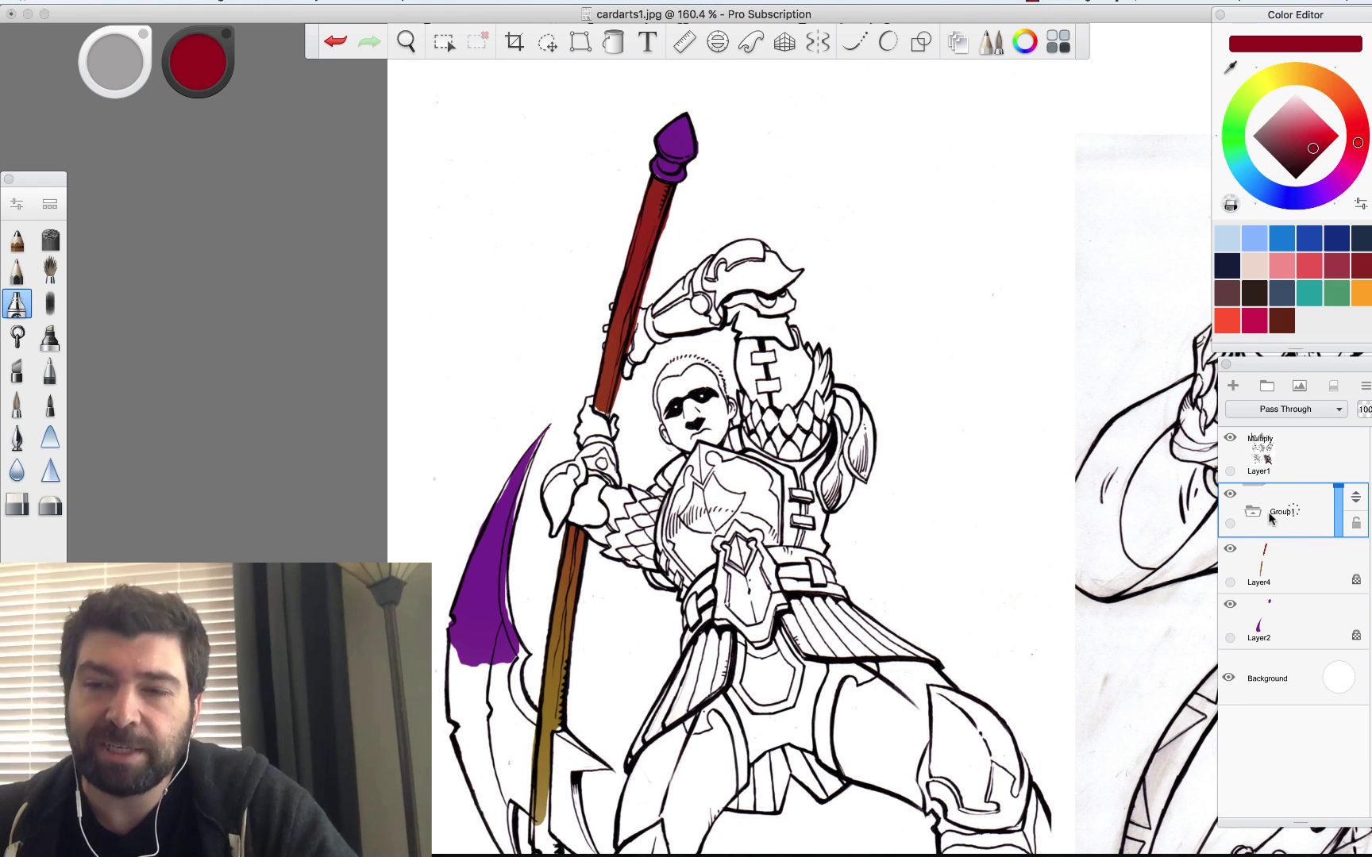
# Move Layer4 and Layer2 into Group1, with Layer4 above Layer2.
pyautogui.click(1256, 561)
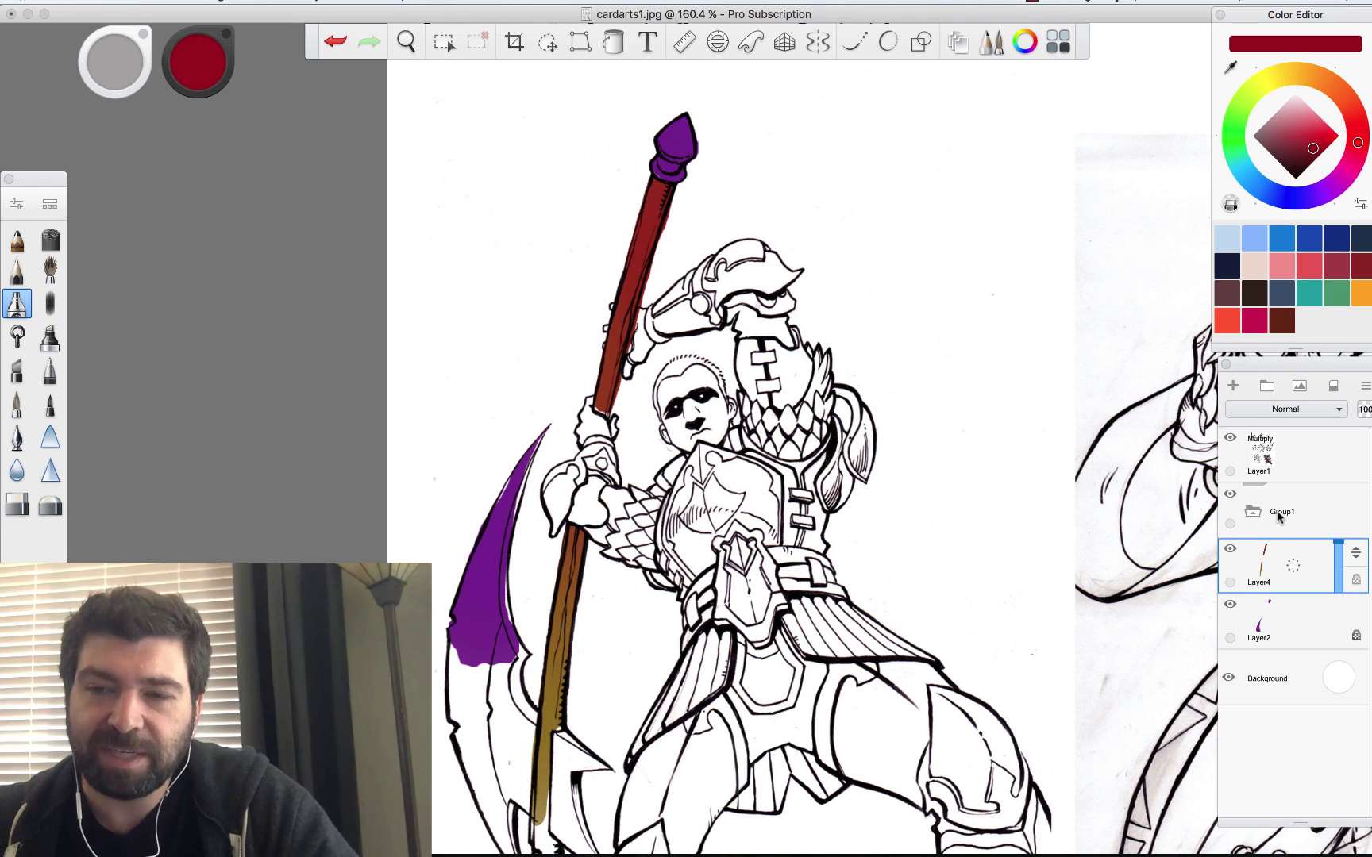
pyautogui.moveTo(1342, 556); pyautogui.dragTo(1355, 516)
pyautogui.click(1323, 622)
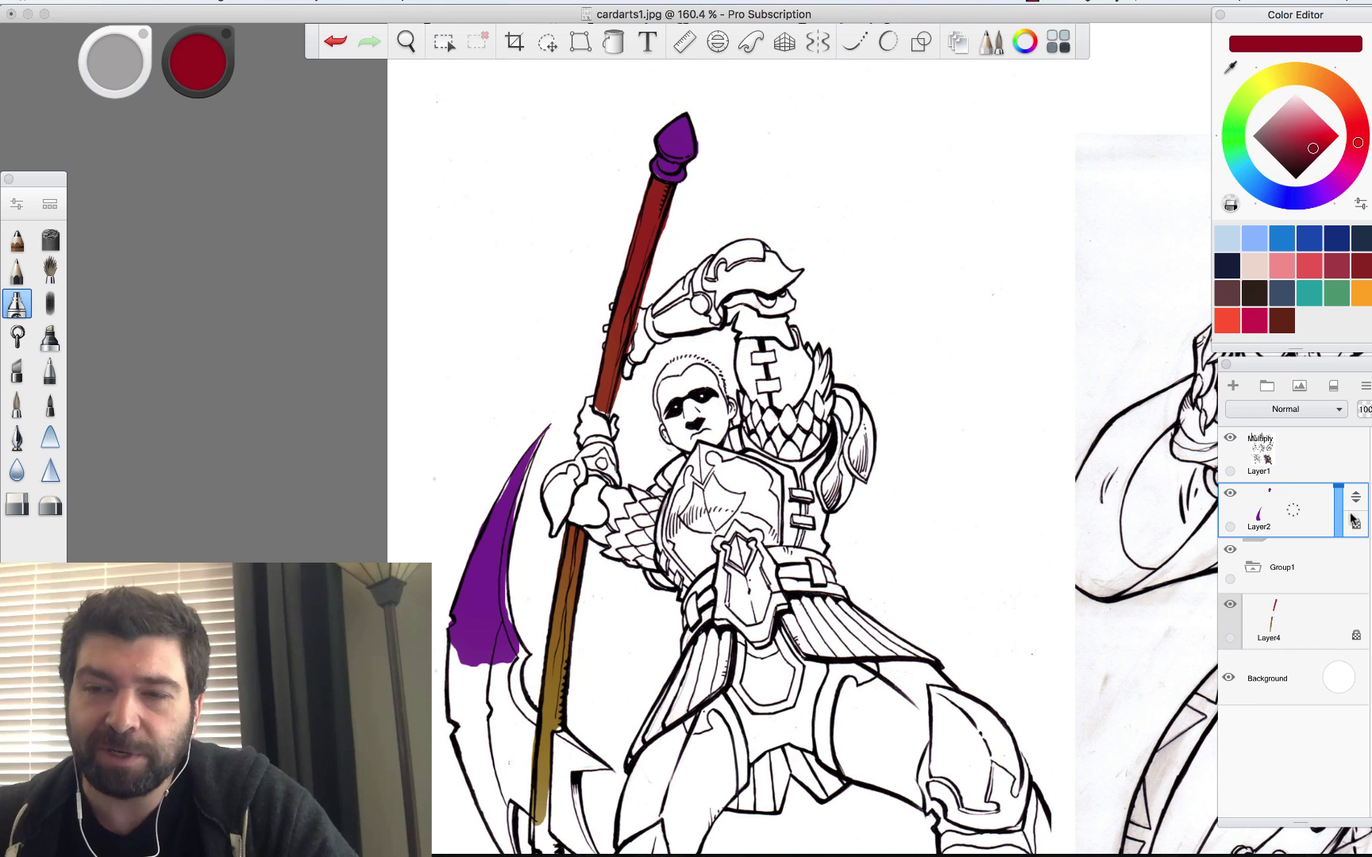
pyautogui.moveTo(1340, 578); pyautogui.dragTo(1314, 611)
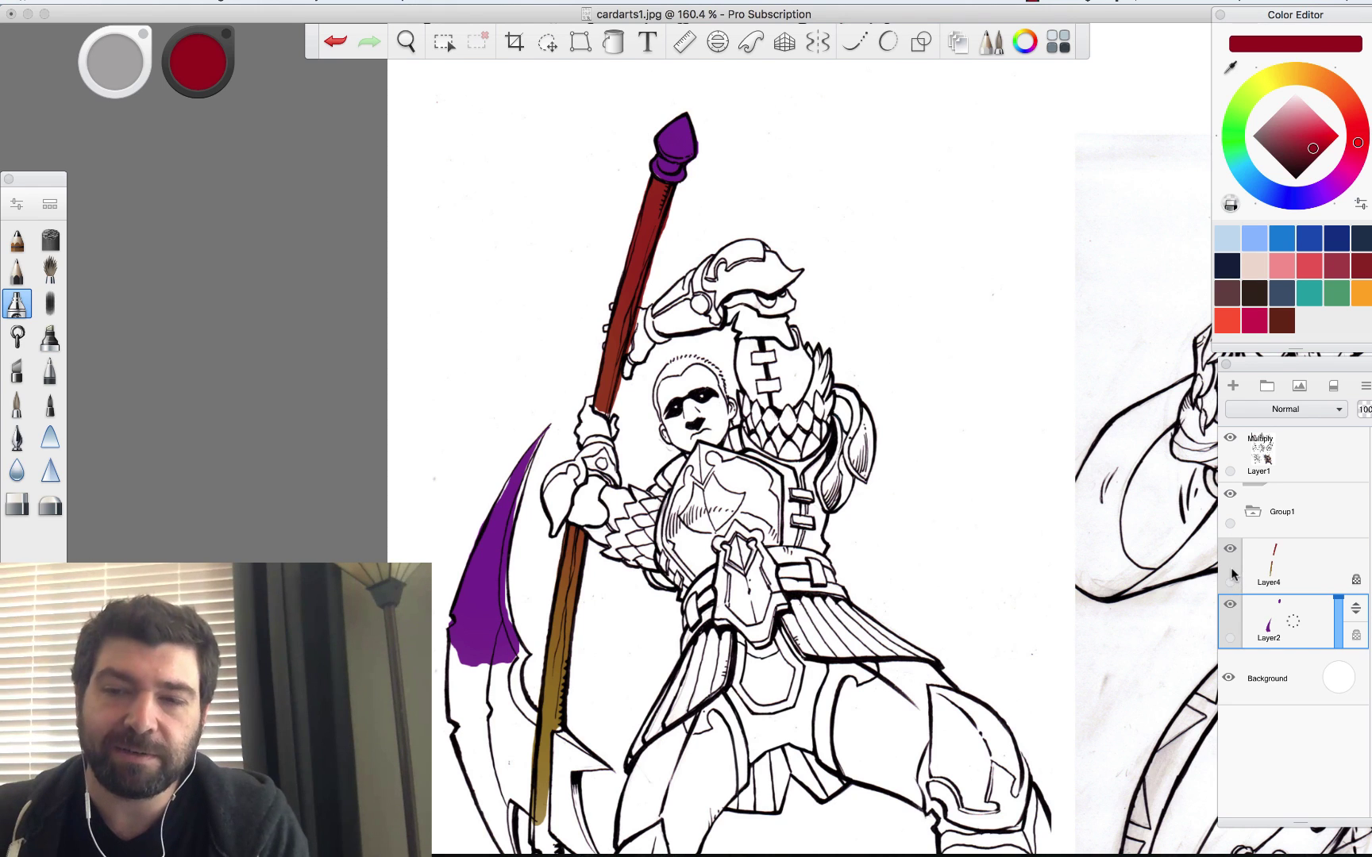
# Check Group1 by hiding and showing its layers together and by collapsing and expanding the group.
pyautogui.click(1231, 500)
pyautogui.click(1231, 502)
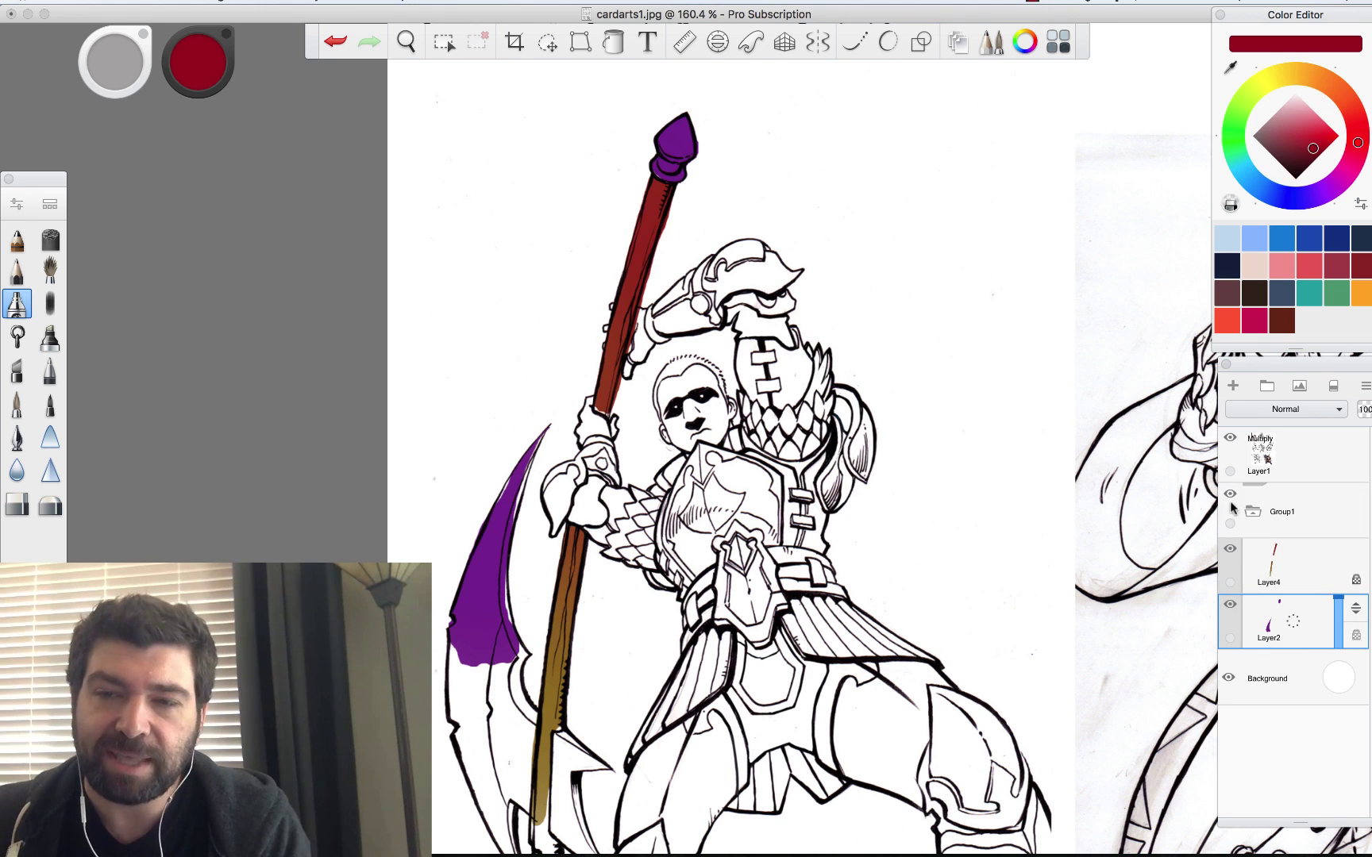
pyautogui.click(1231, 496)
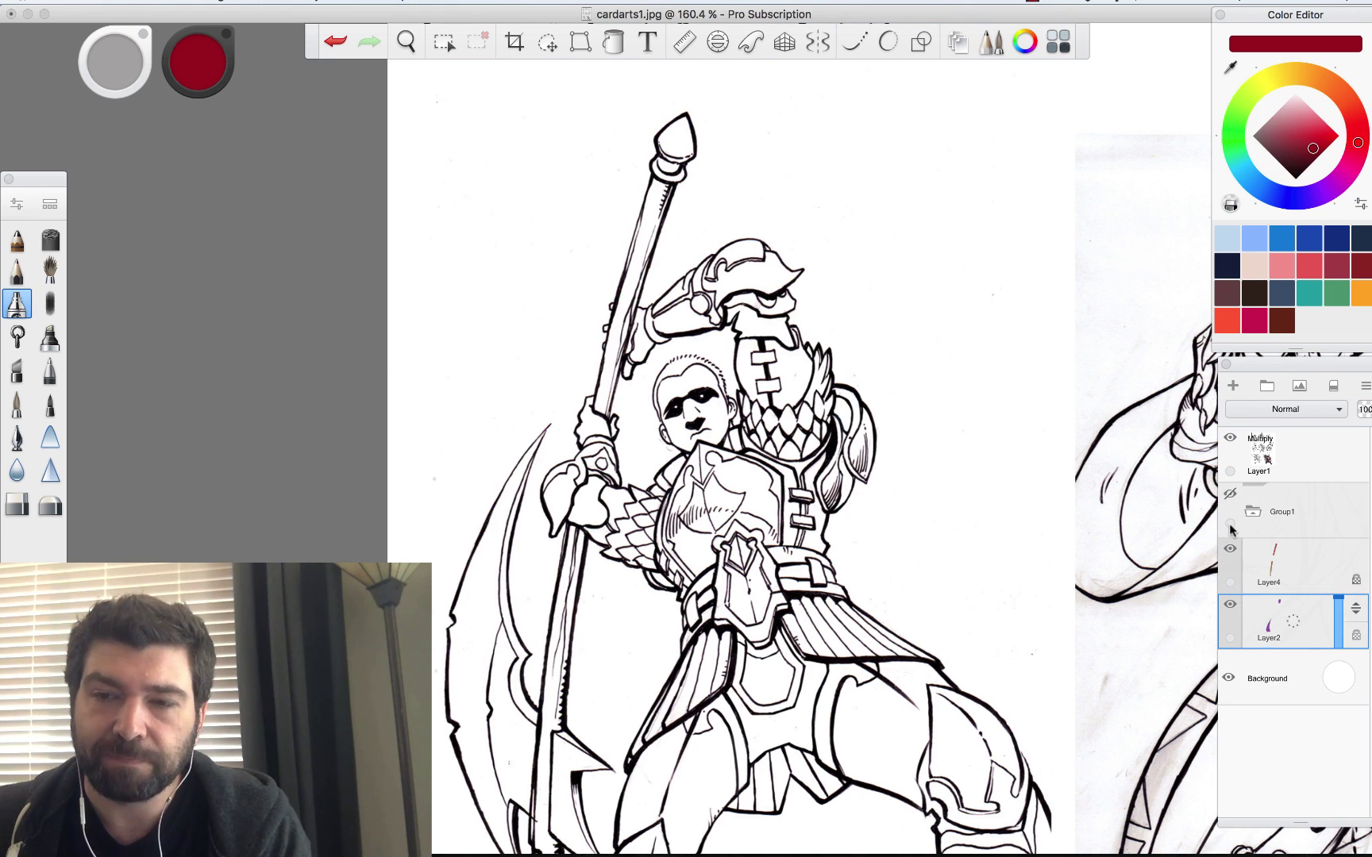
pyautogui.click(1230, 495)
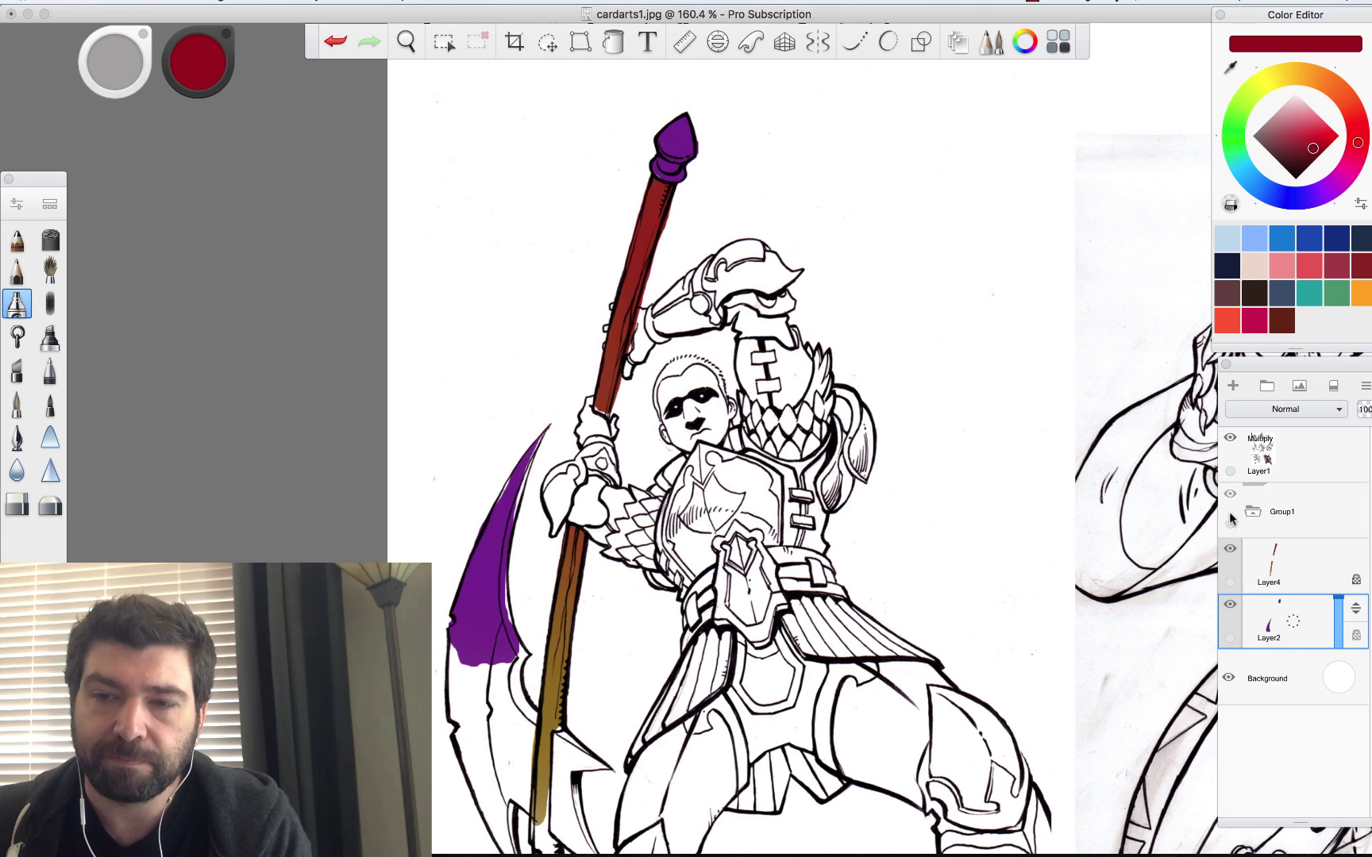
pyautogui.click(1303, 516)
pyautogui.click(1253, 518)
pyautogui.click(1254, 517)
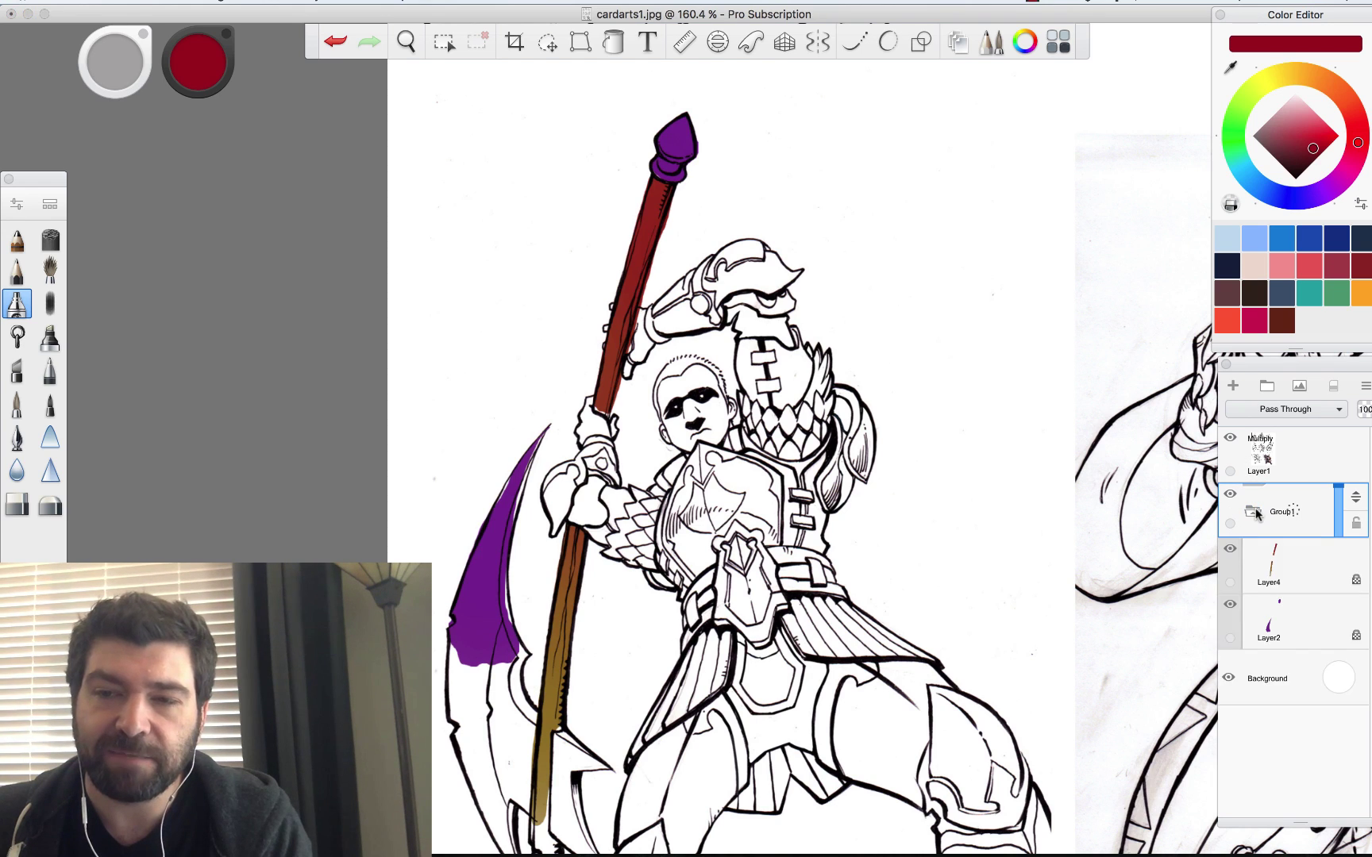
pyautogui.click(1254, 517)
pyautogui.click(1253, 517)
pyautogui.click(1253, 518)
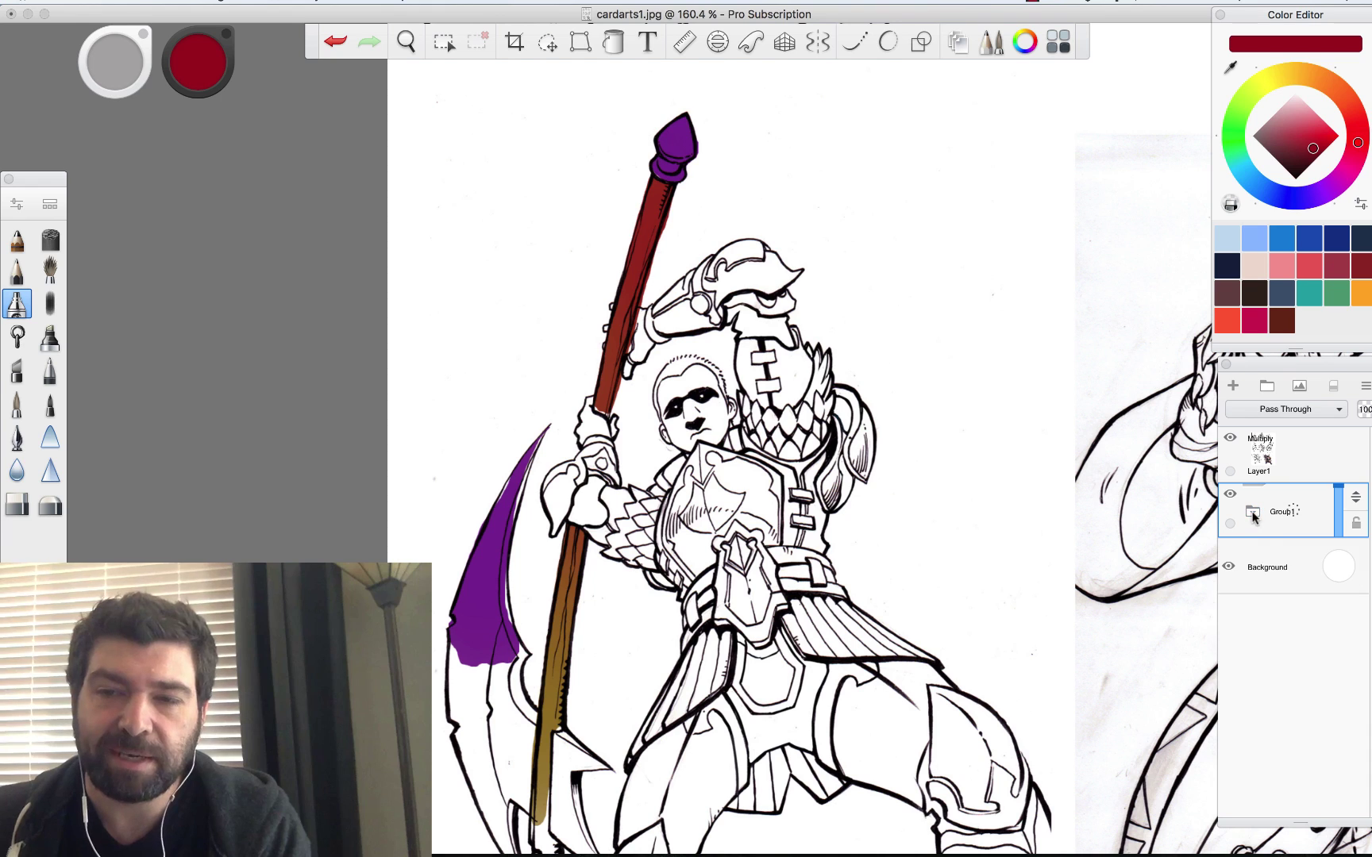
# Expand Group1, try moving its layers together with Quick Transform, and undo the move.
pyautogui.click(1287, 516)
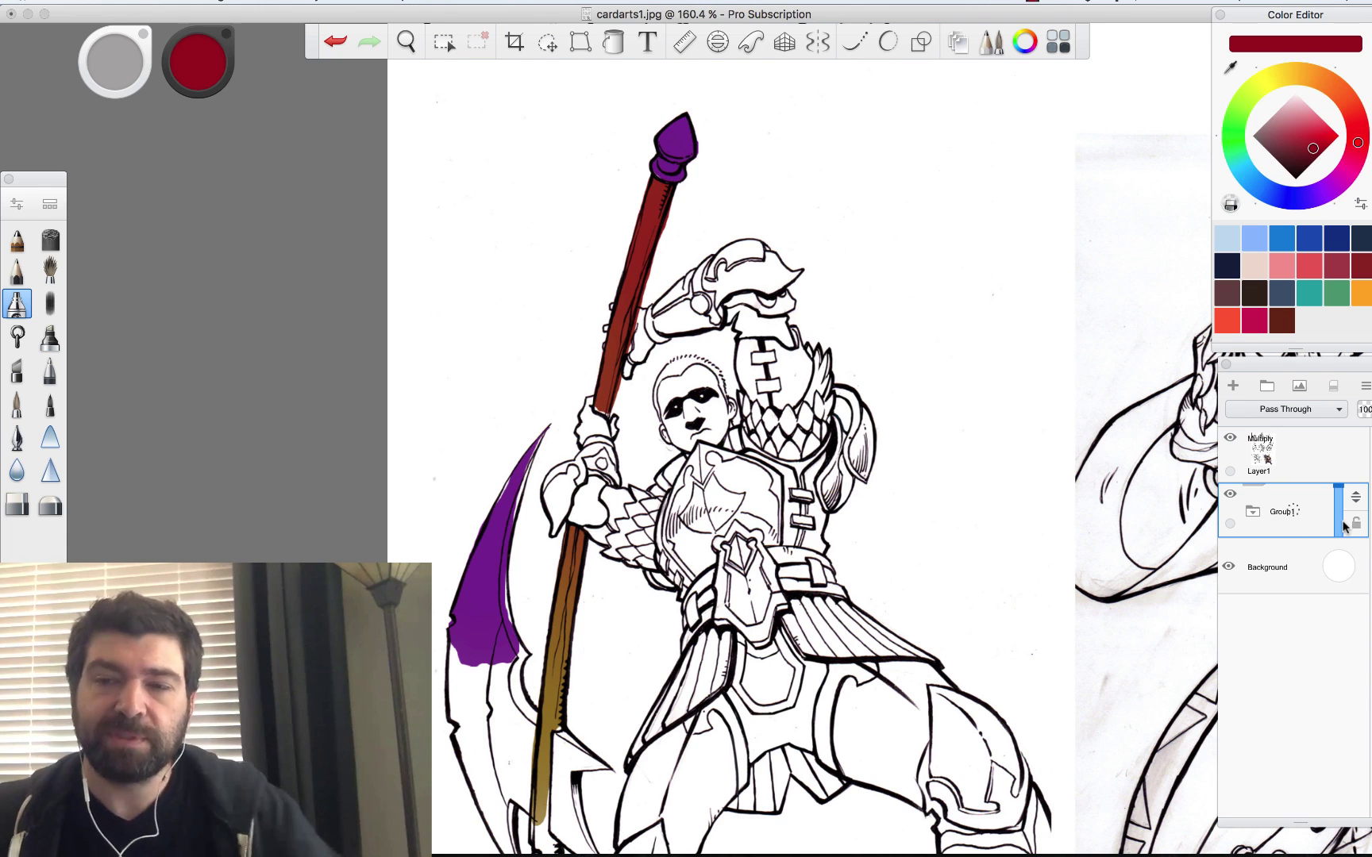
pyautogui.click(1343, 527)
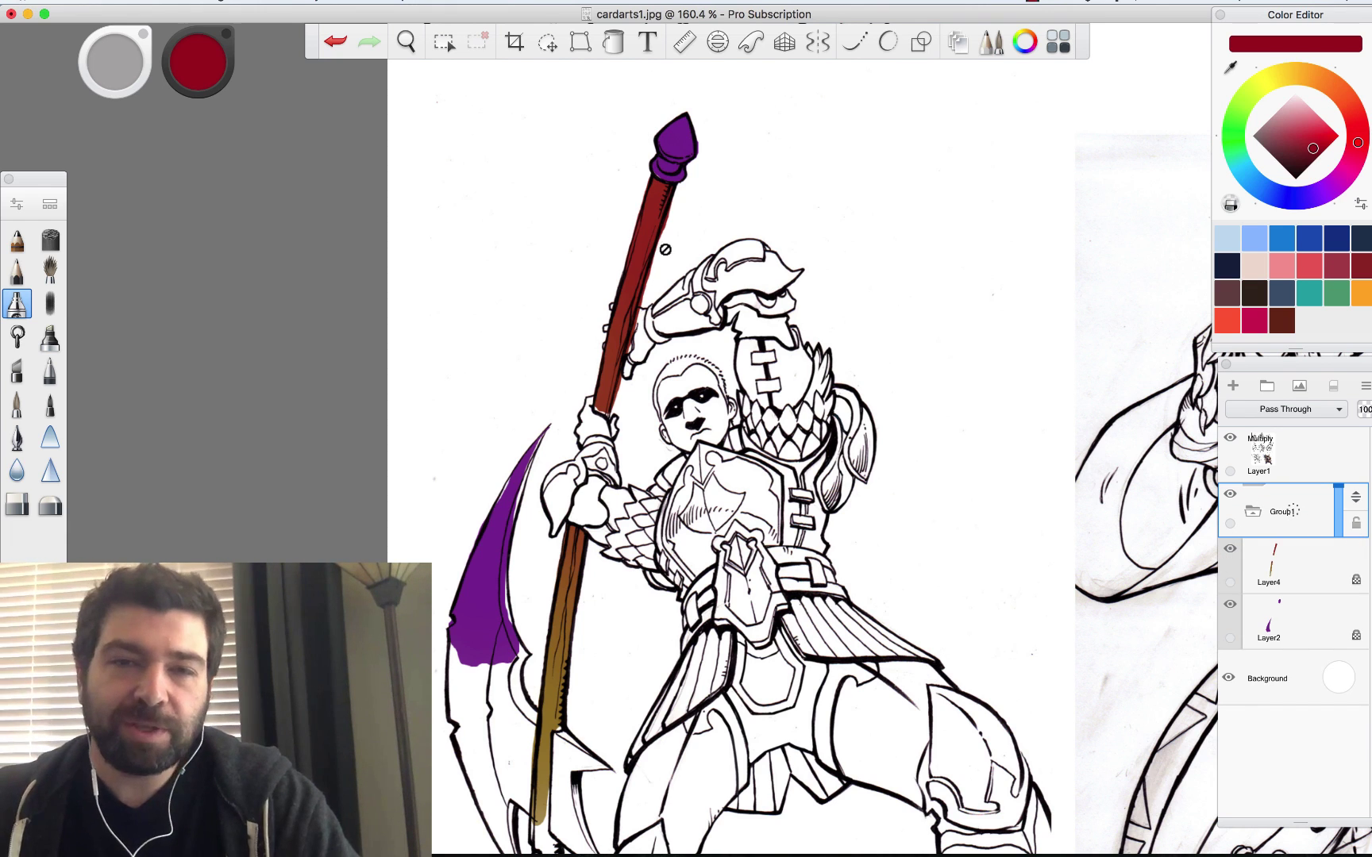
pyautogui.click(540, 37)
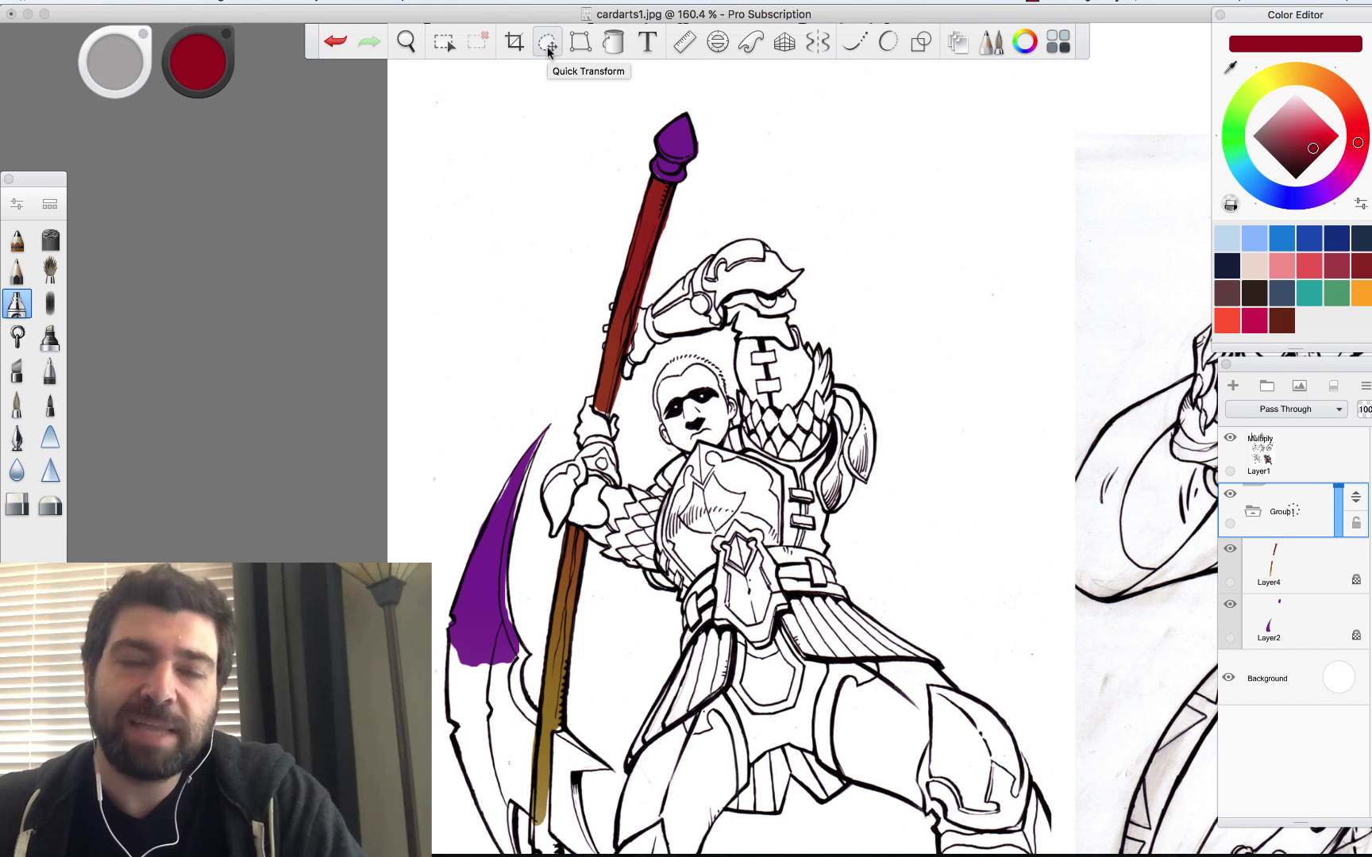
pyautogui.click(547, 46)
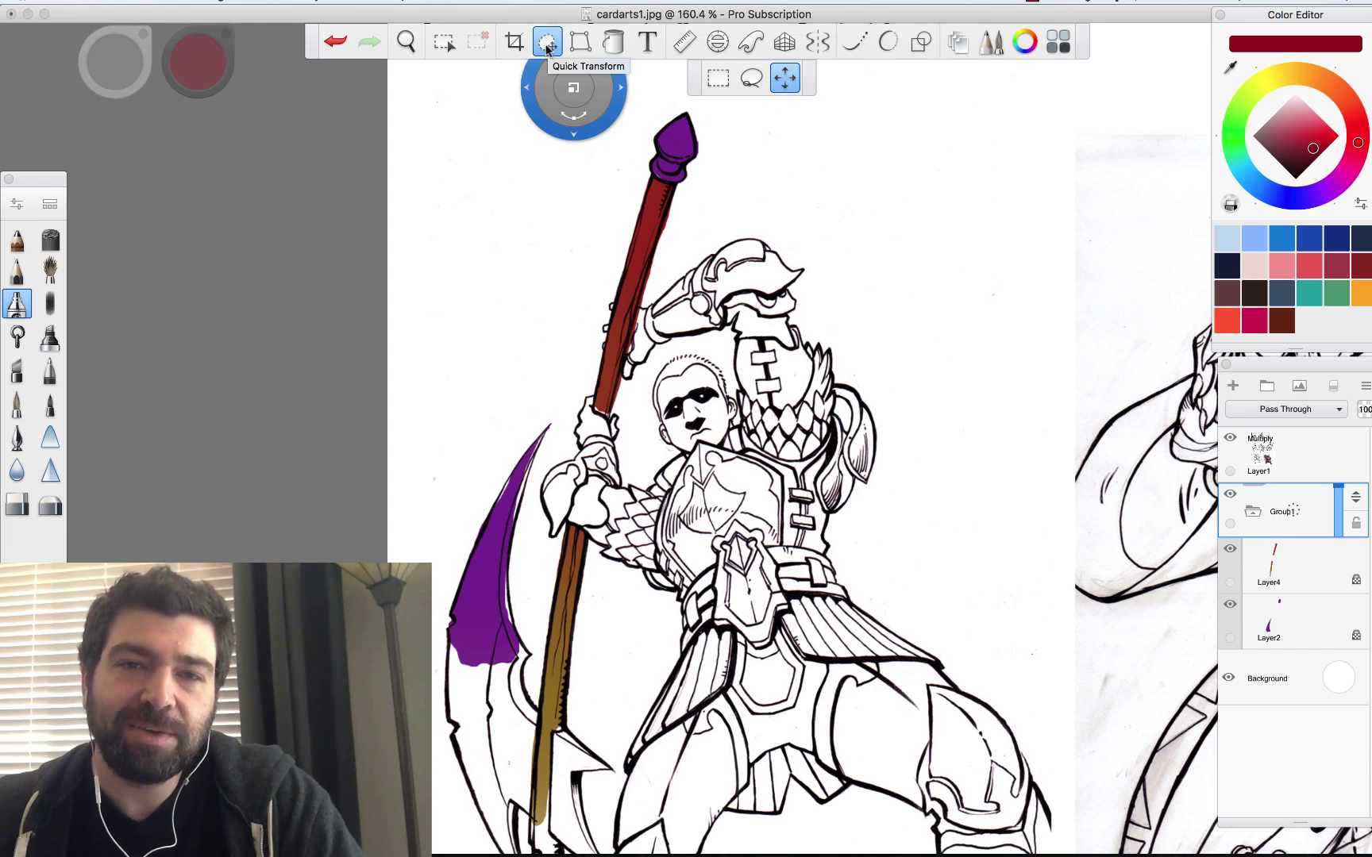
pyautogui.moveTo(684, 364); pyautogui.dragTo(1208, 495)
pyautogui.press('super+z')
pyautogui.press('super+z')
pyautogui.press('super+z')
pyautogui.press('super+z')
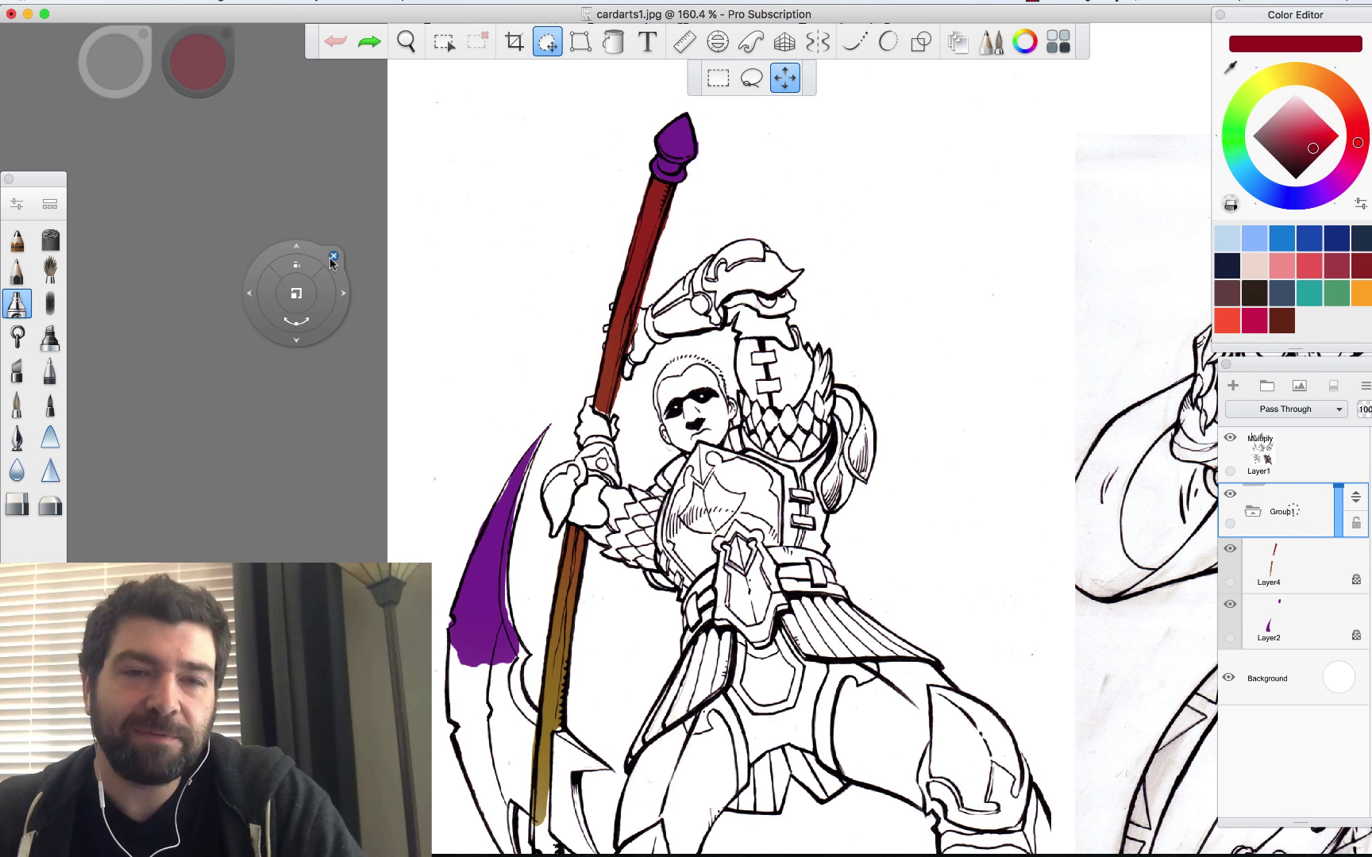
pyautogui.click(332, 259)
# Make Group1 active and shift its weapon colors together to the right of the line art with Quick Transform.
pyautogui.click(1306, 449)
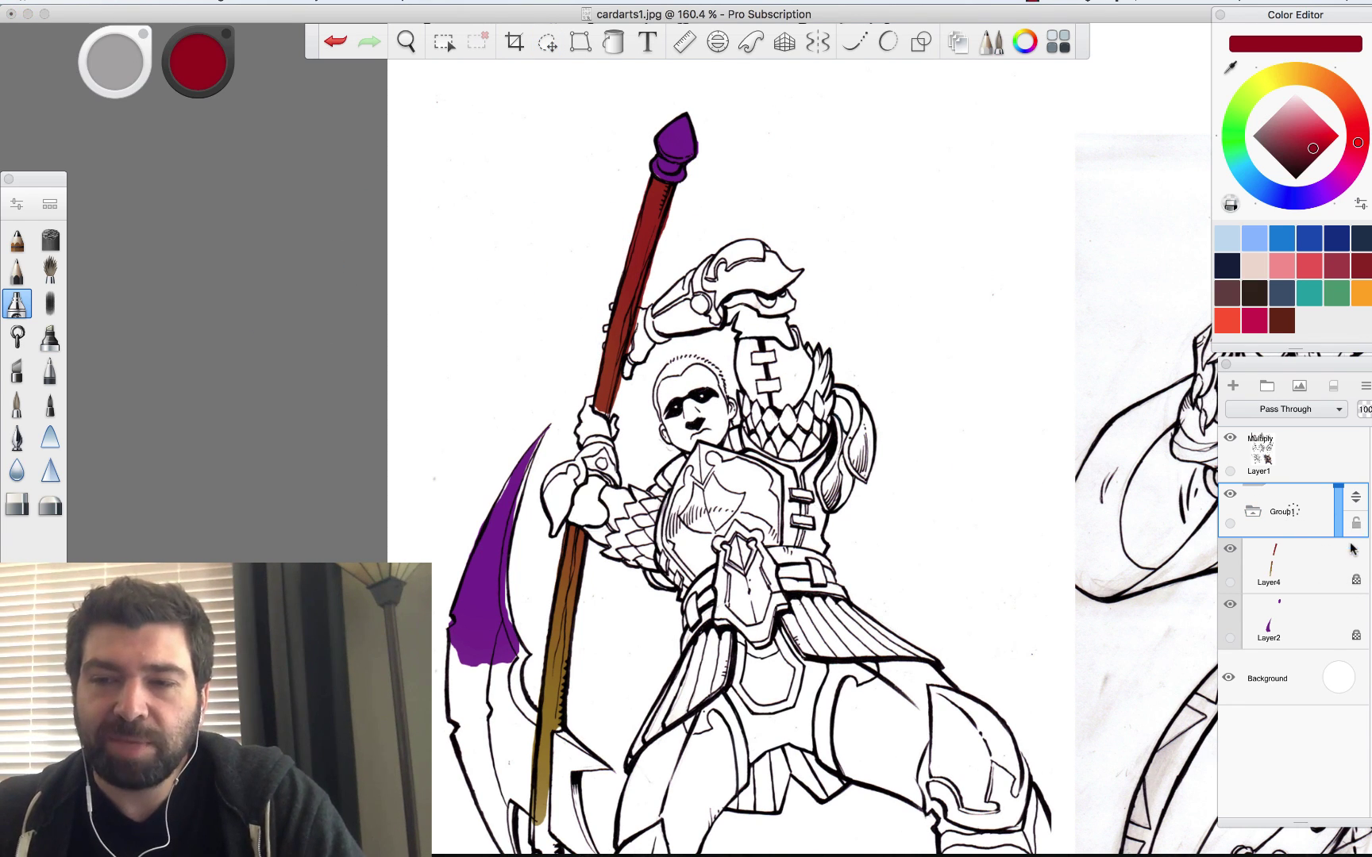
pyautogui.click(1280, 575)
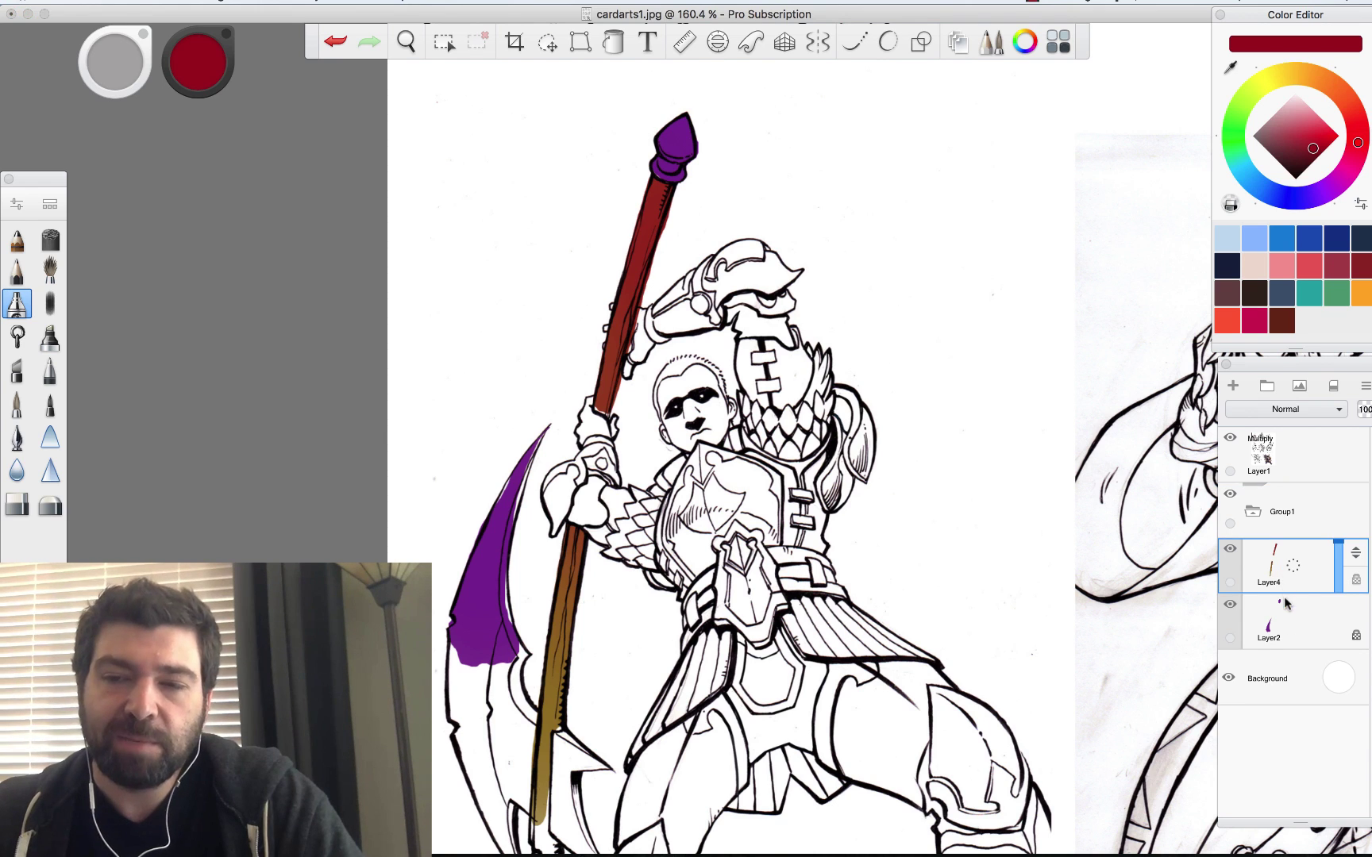
pyautogui.click(1294, 530)
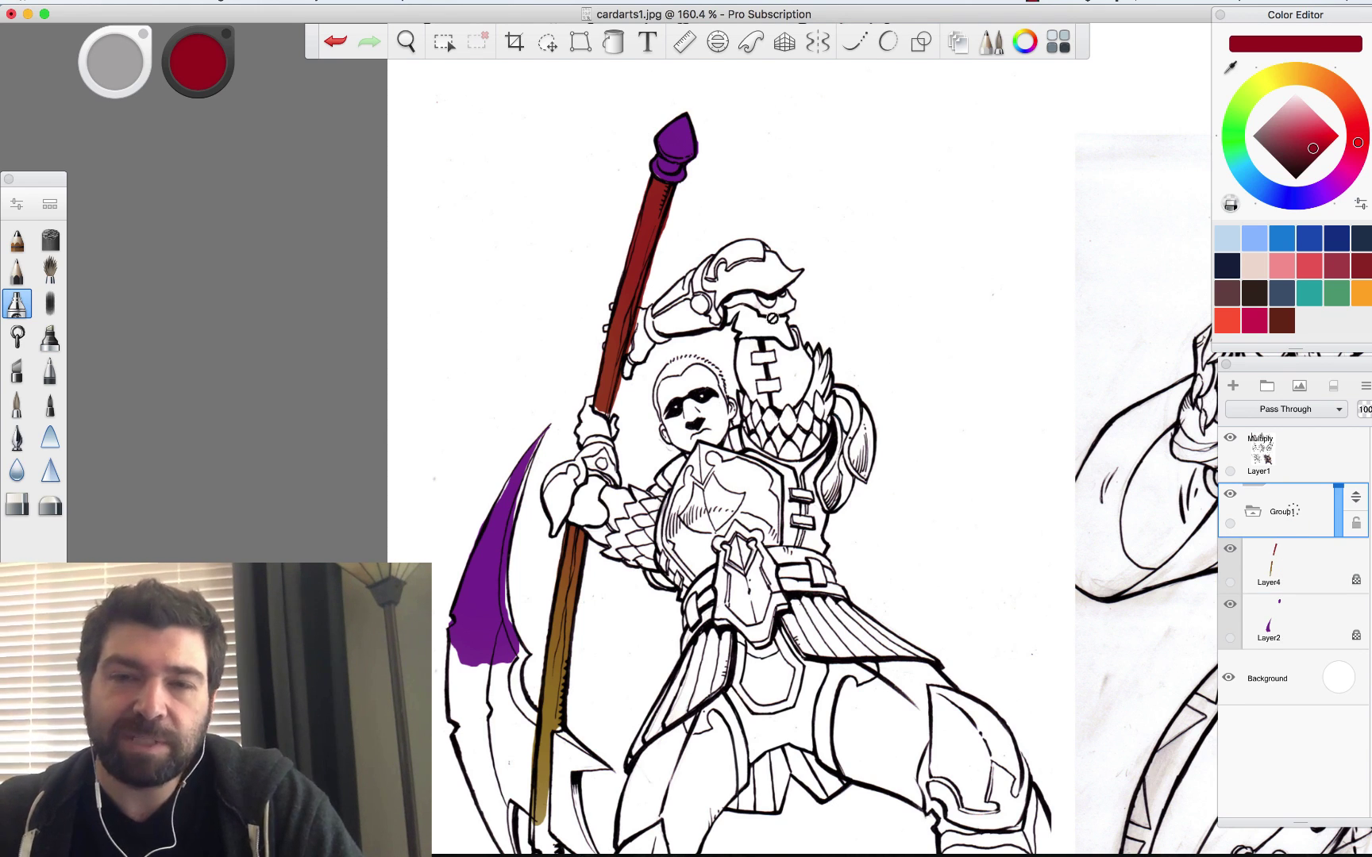
pyautogui.click(538, 43)
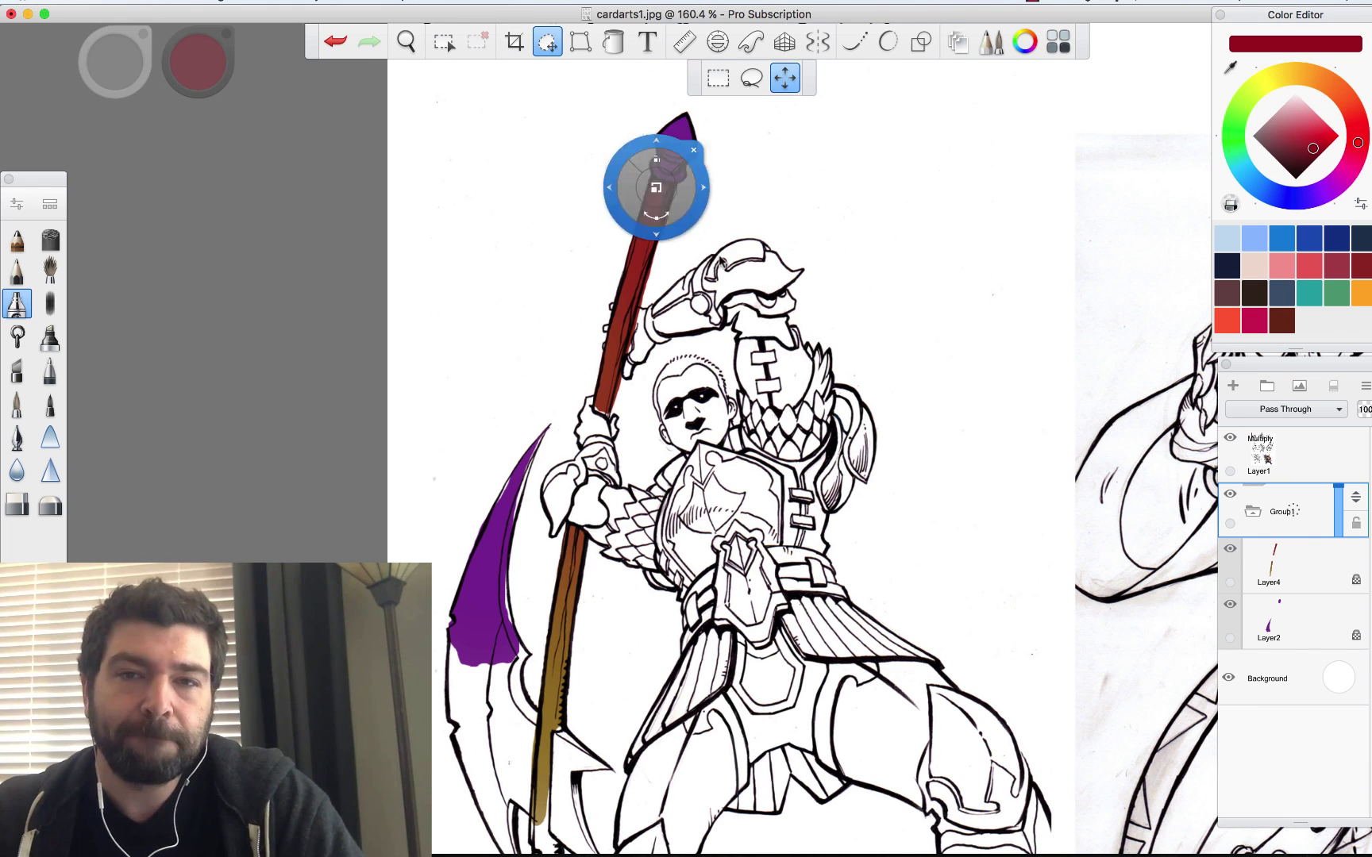
pyautogui.moveTo(758, 290); pyautogui.dragTo(842, 311)
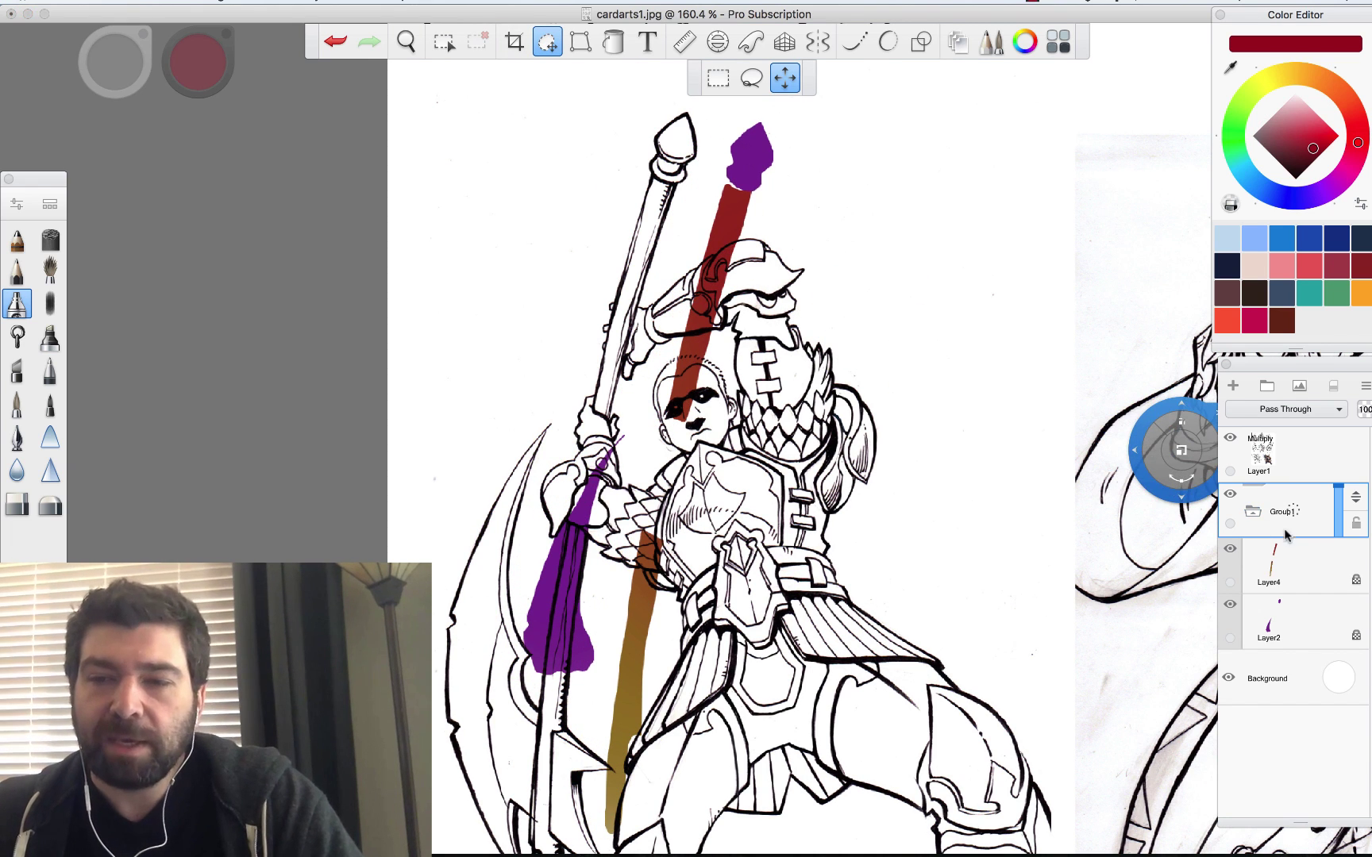
# Airbrush orange-brown over the red upper shaft on Layer4 only, and undo the stroke.
pyautogui.click(1287, 578)
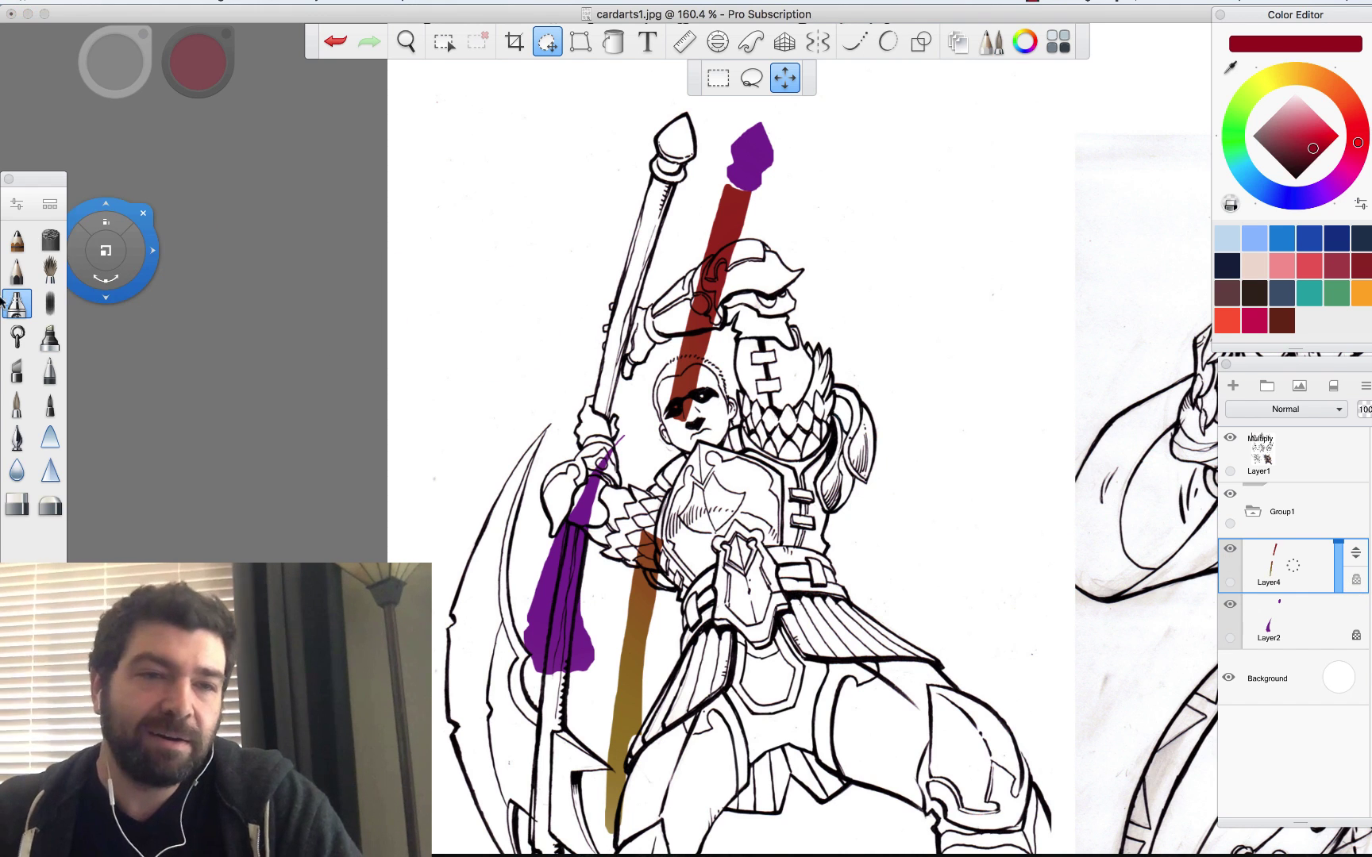
pyautogui.click(18, 306)
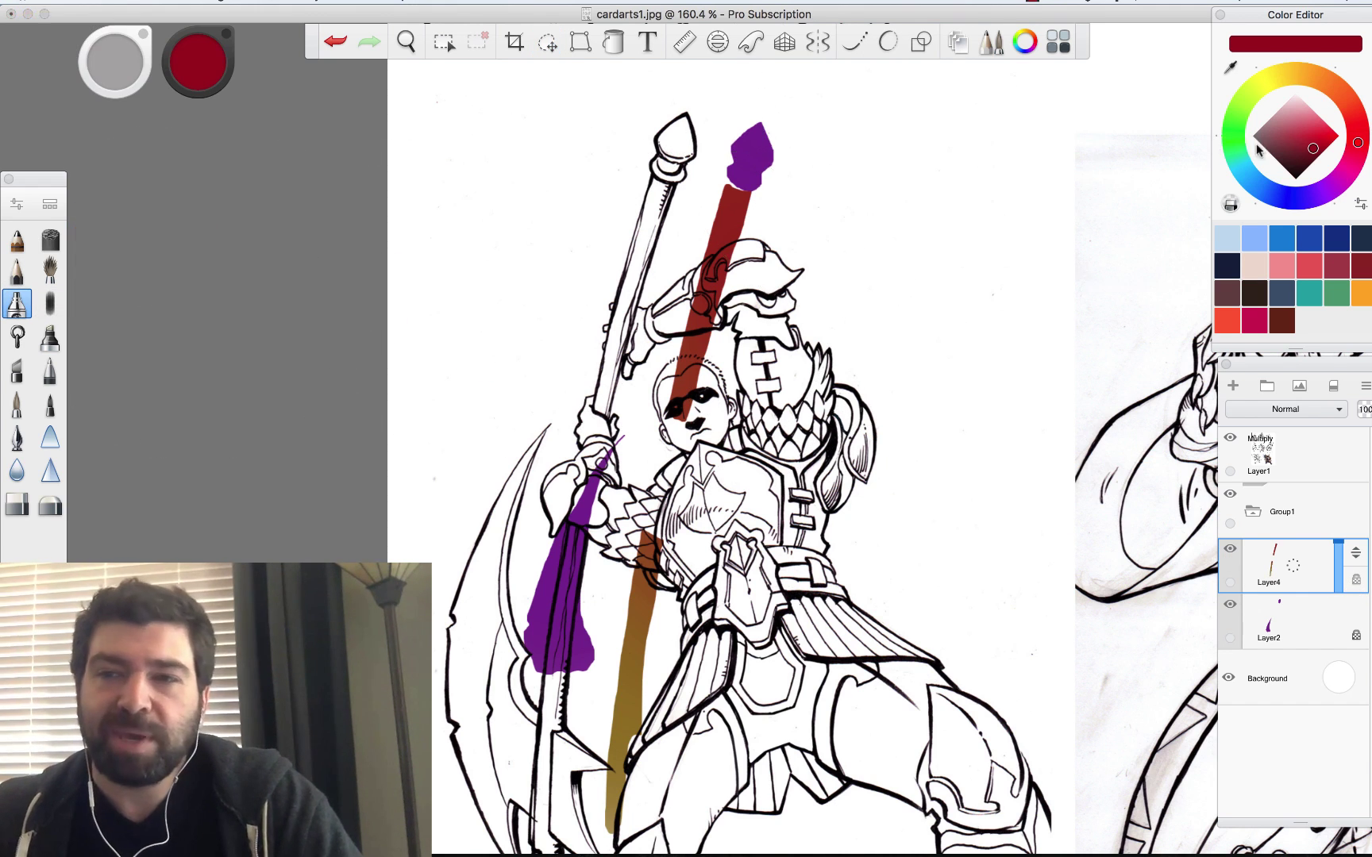
pyautogui.click(1315, 86)
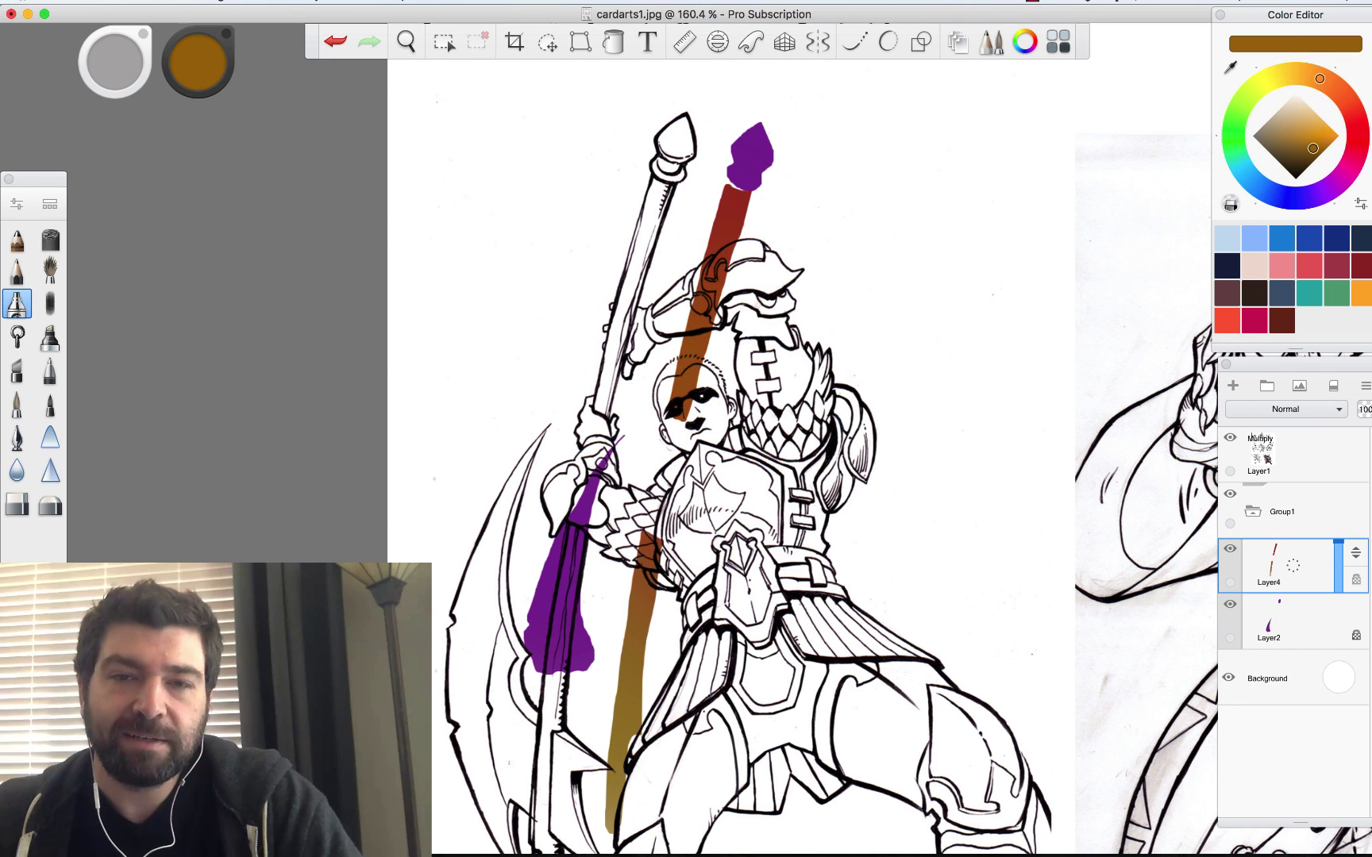
pyautogui.moveTo(703, 305); pyautogui.dragTo(746, 202)
pyautogui.press('super+z')
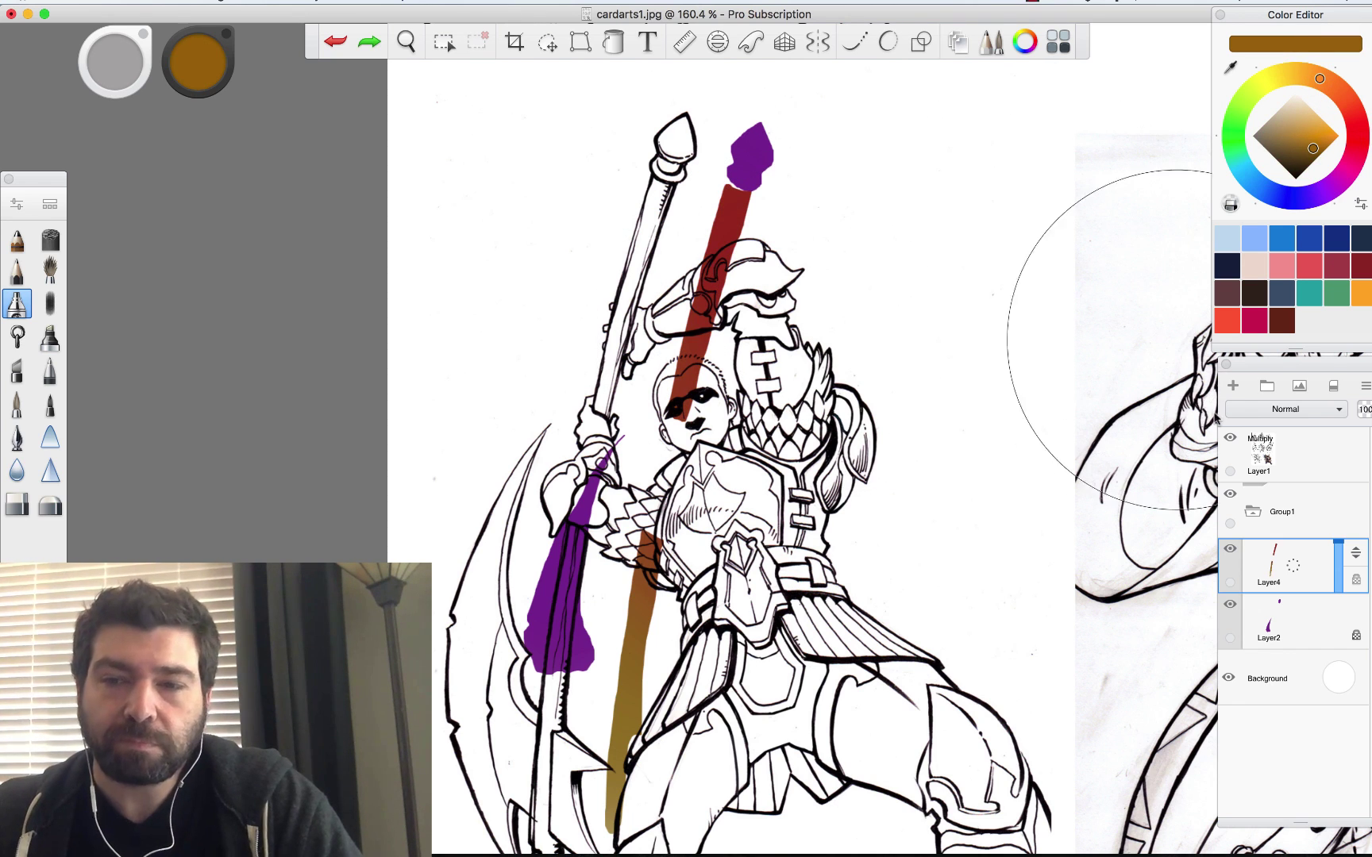
# With Group1 active and collapsed, draw an irregular polyline selection on the blank paper beside the staff.
pyautogui.click(1292, 508)
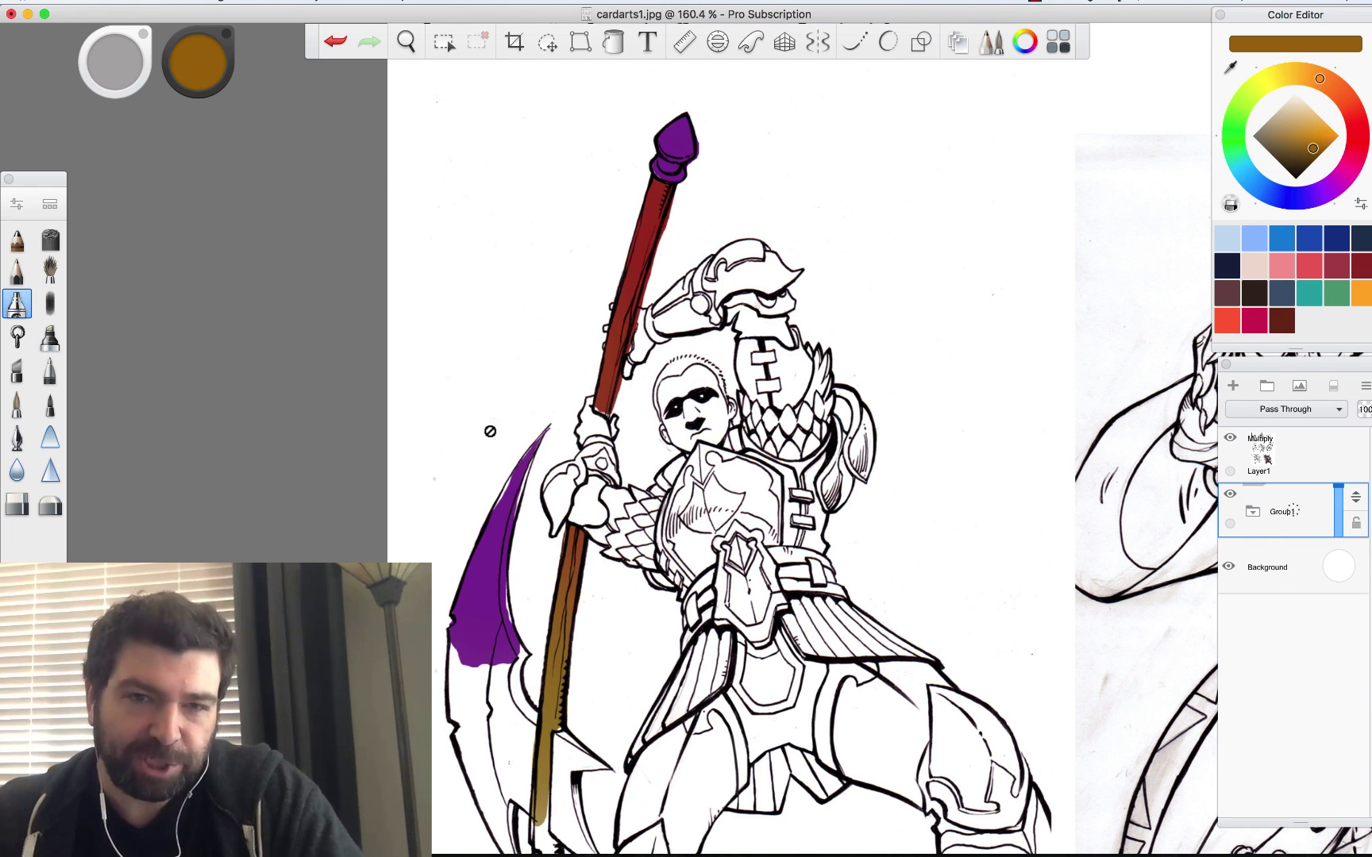
pyautogui.click(443, 43)
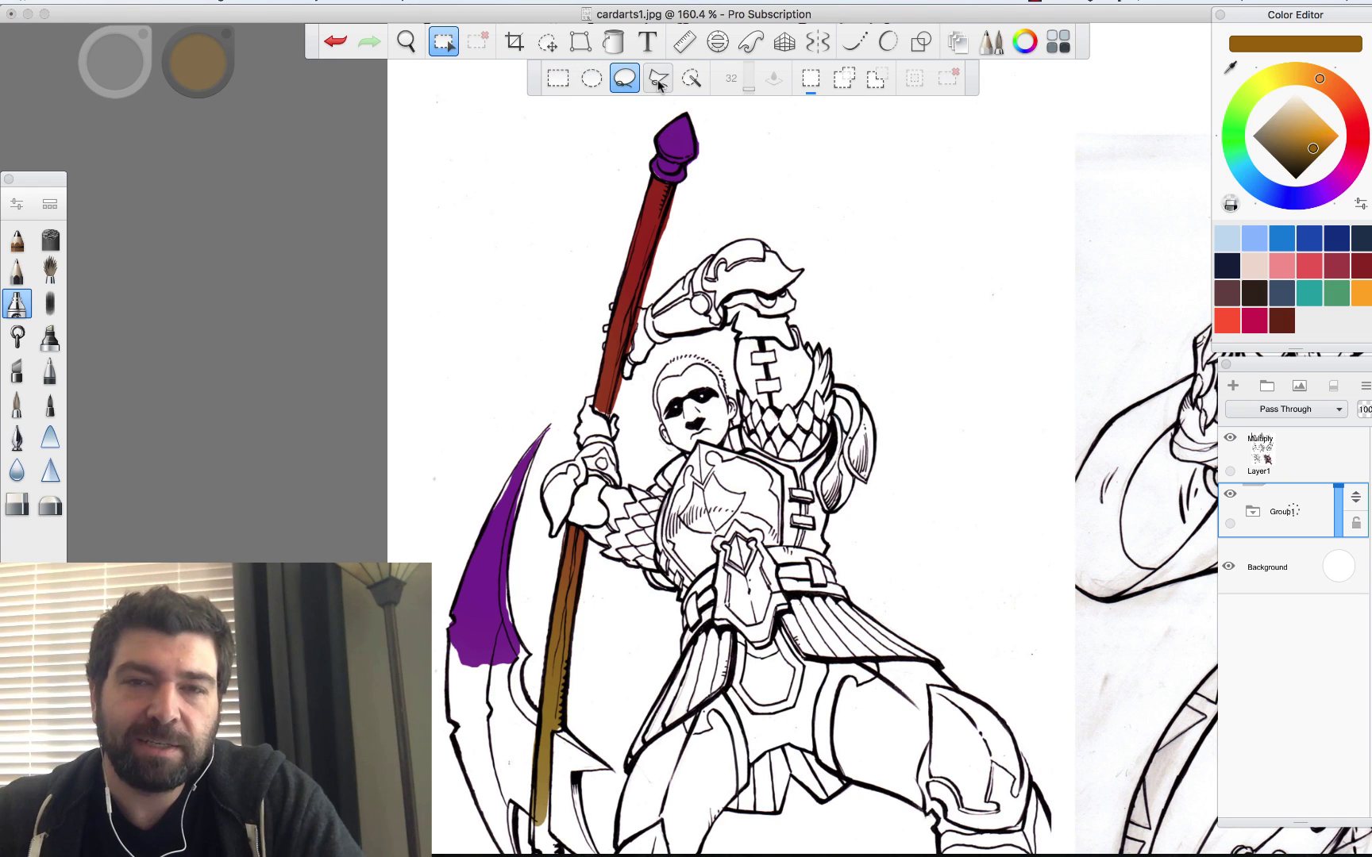
pyautogui.click(495, 162)
pyautogui.click(507, 156)
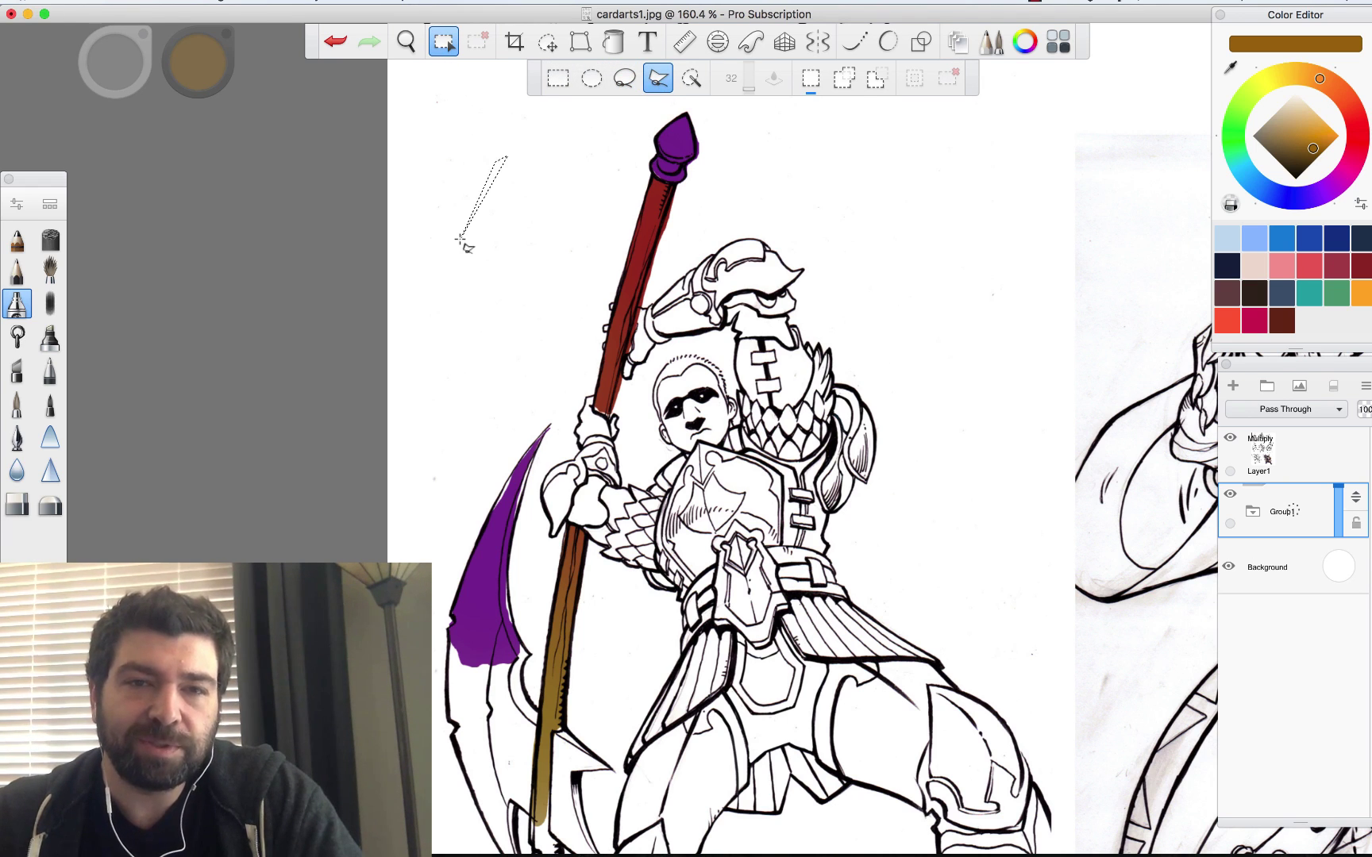
pyautogui.doubleClick(456, 287)
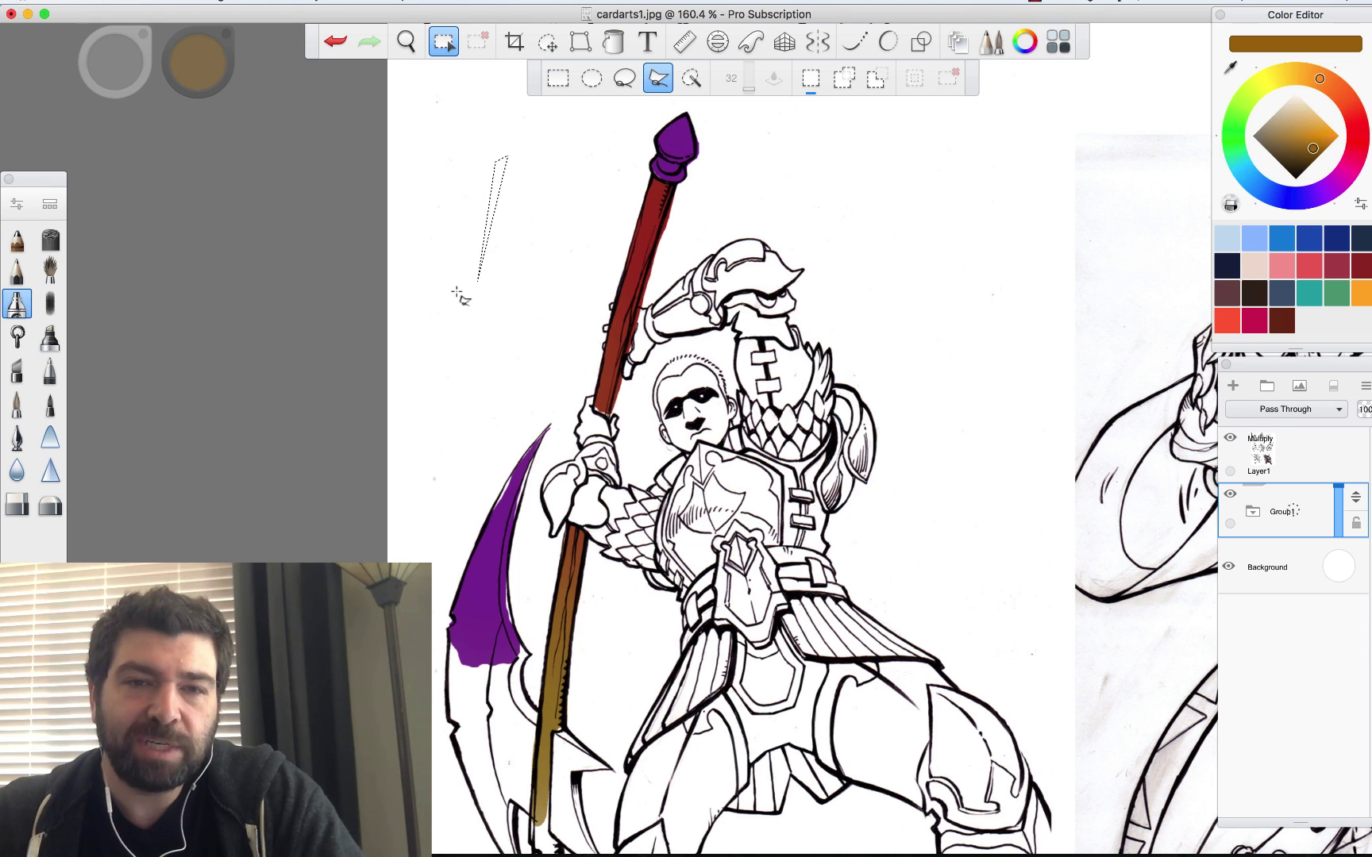
pyautogui.click(539, 280)
pyautogui.click(425, 271)
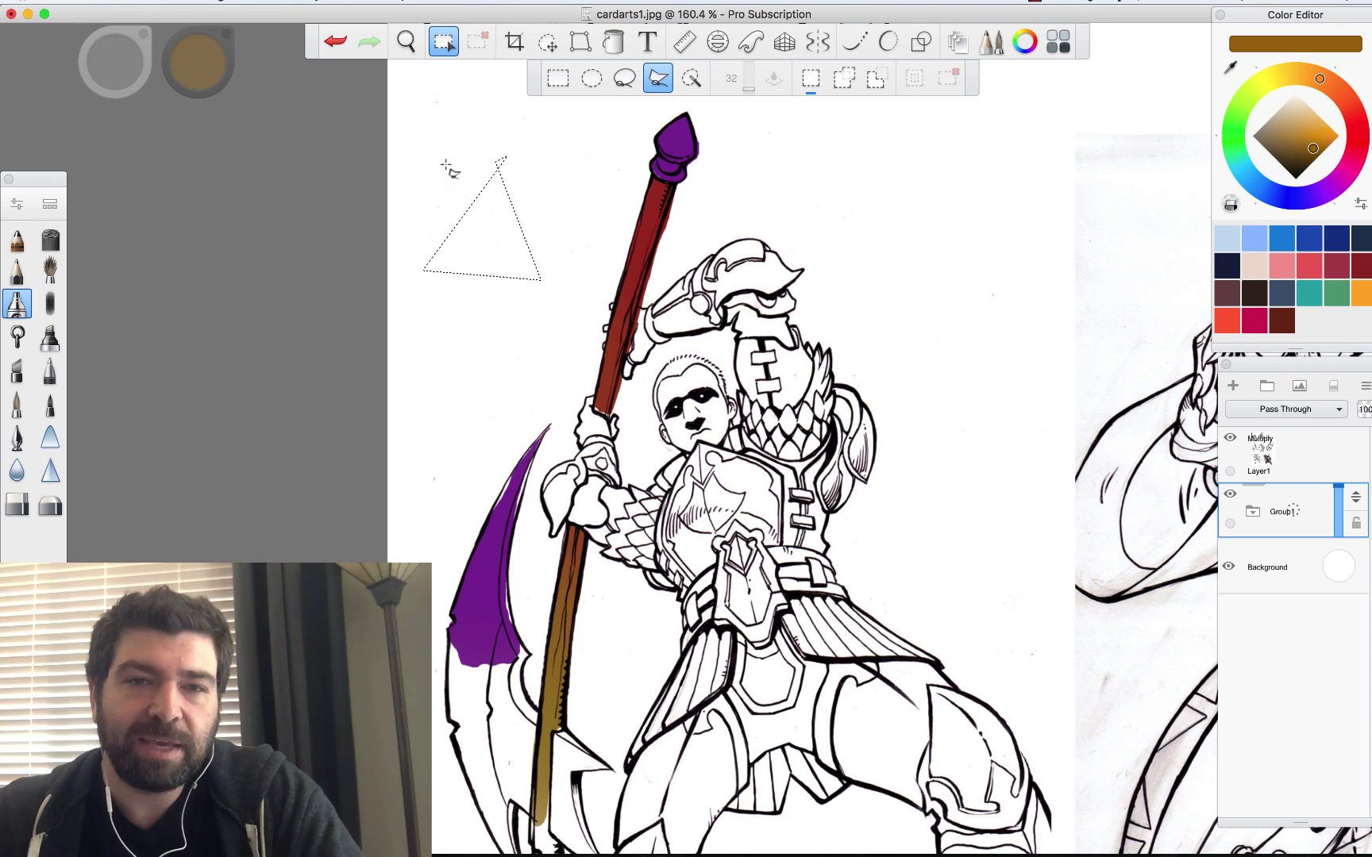
pyautogui.click(442, 137)
pyautogui.click(512, 121)
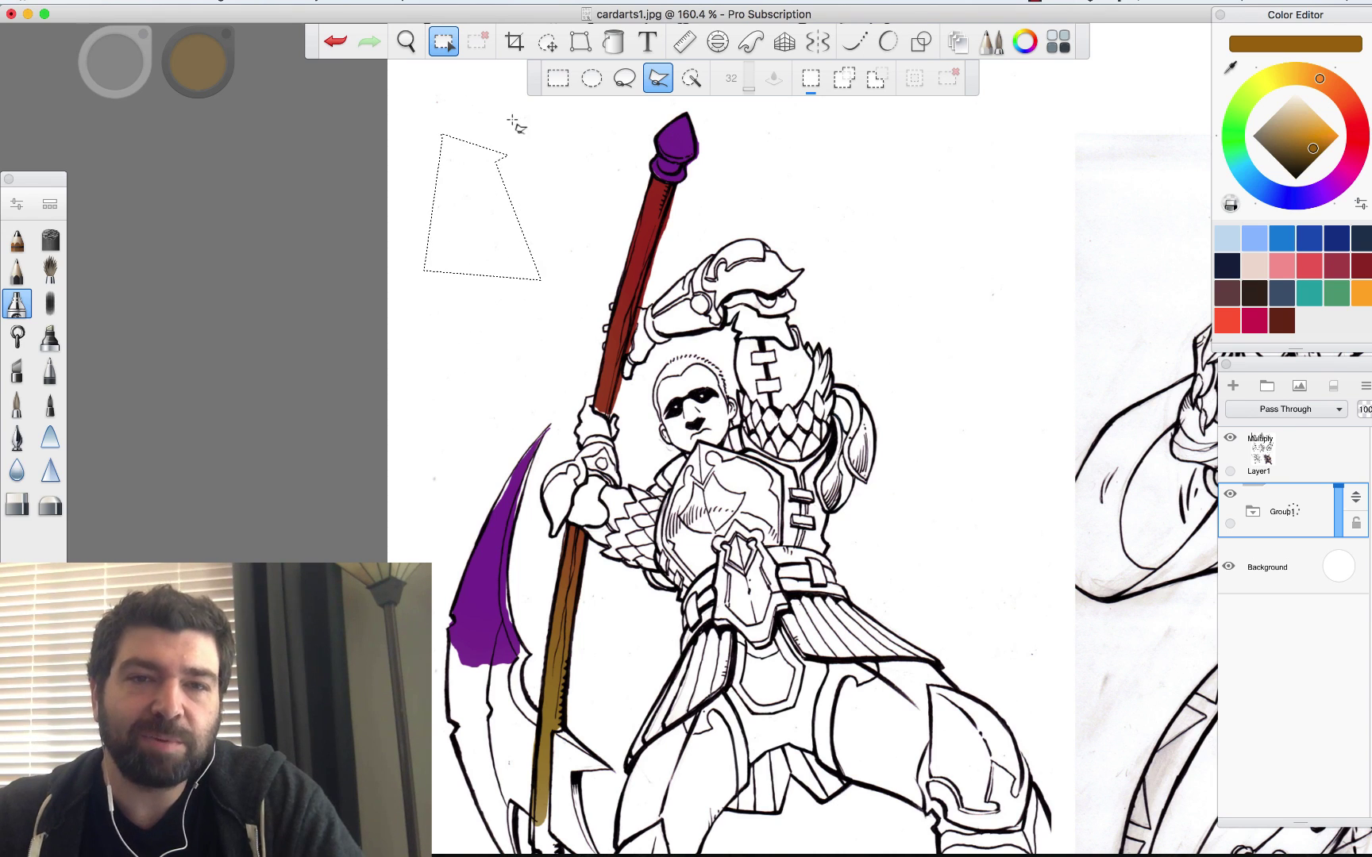
pyautogui.click(557, 207)
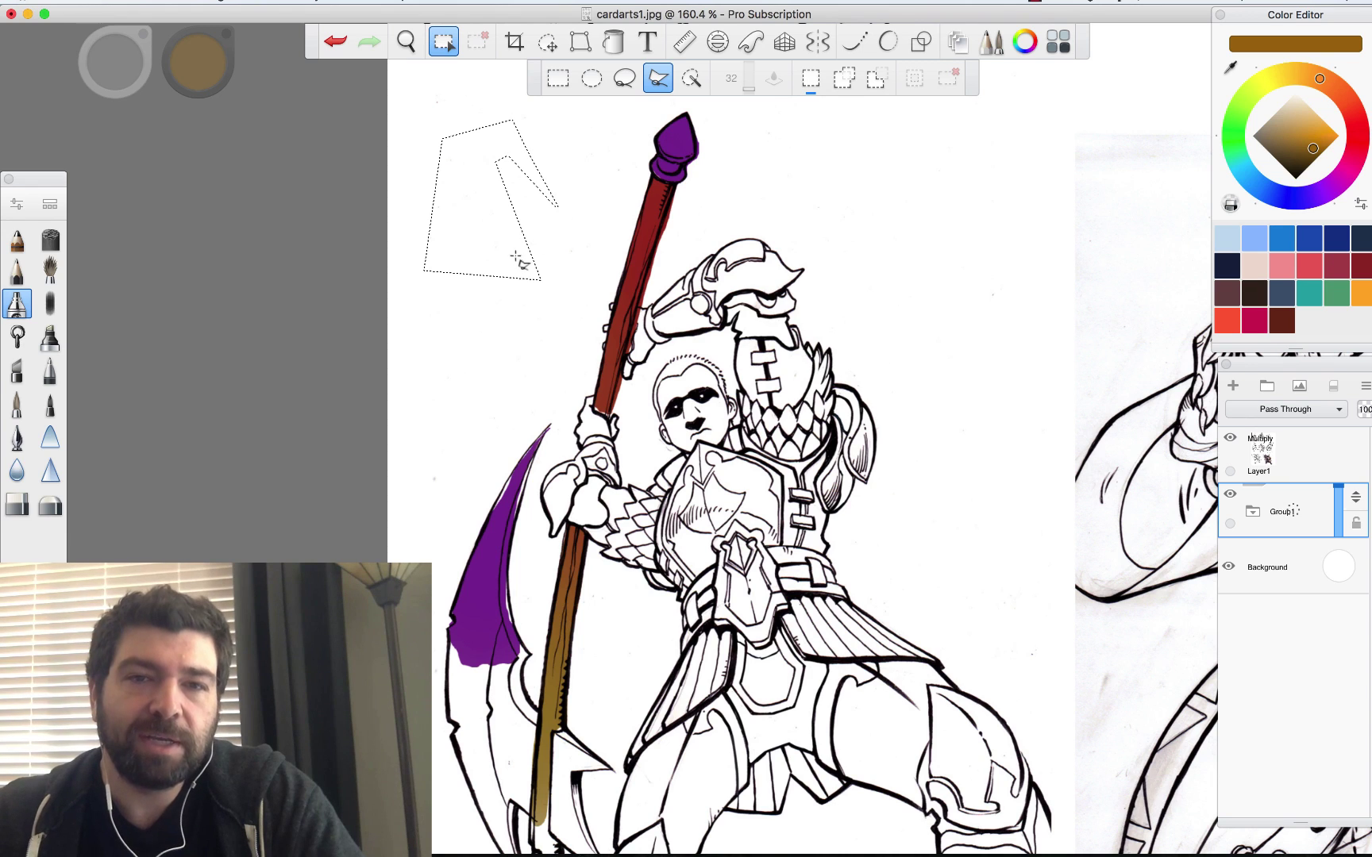
pyautogui.click(567, 183)
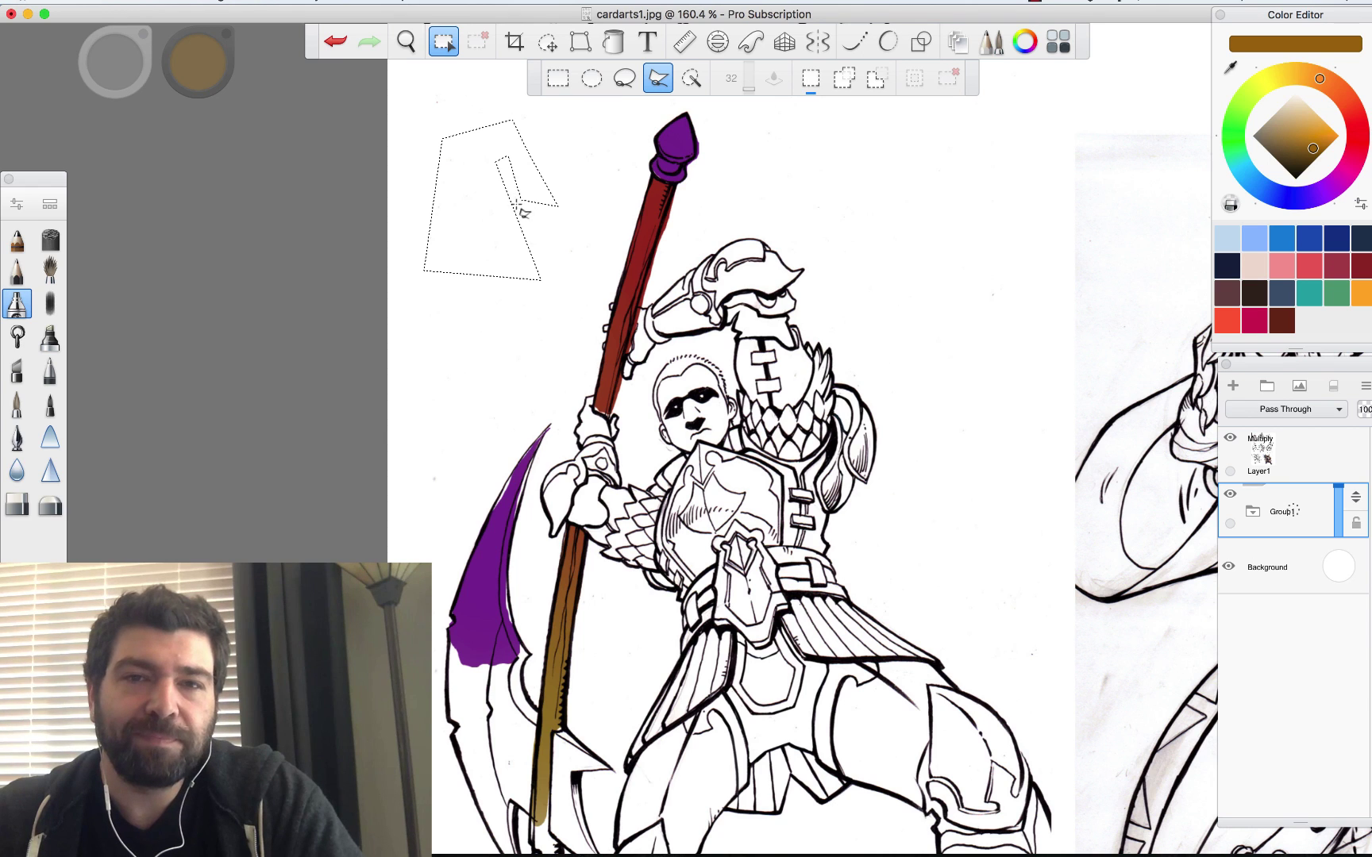
# Unlock Layer4's transparency and select its upper shaft with the Magic Wand, adding the lower shaft to the selection.
pyautogui.click(692, 79)
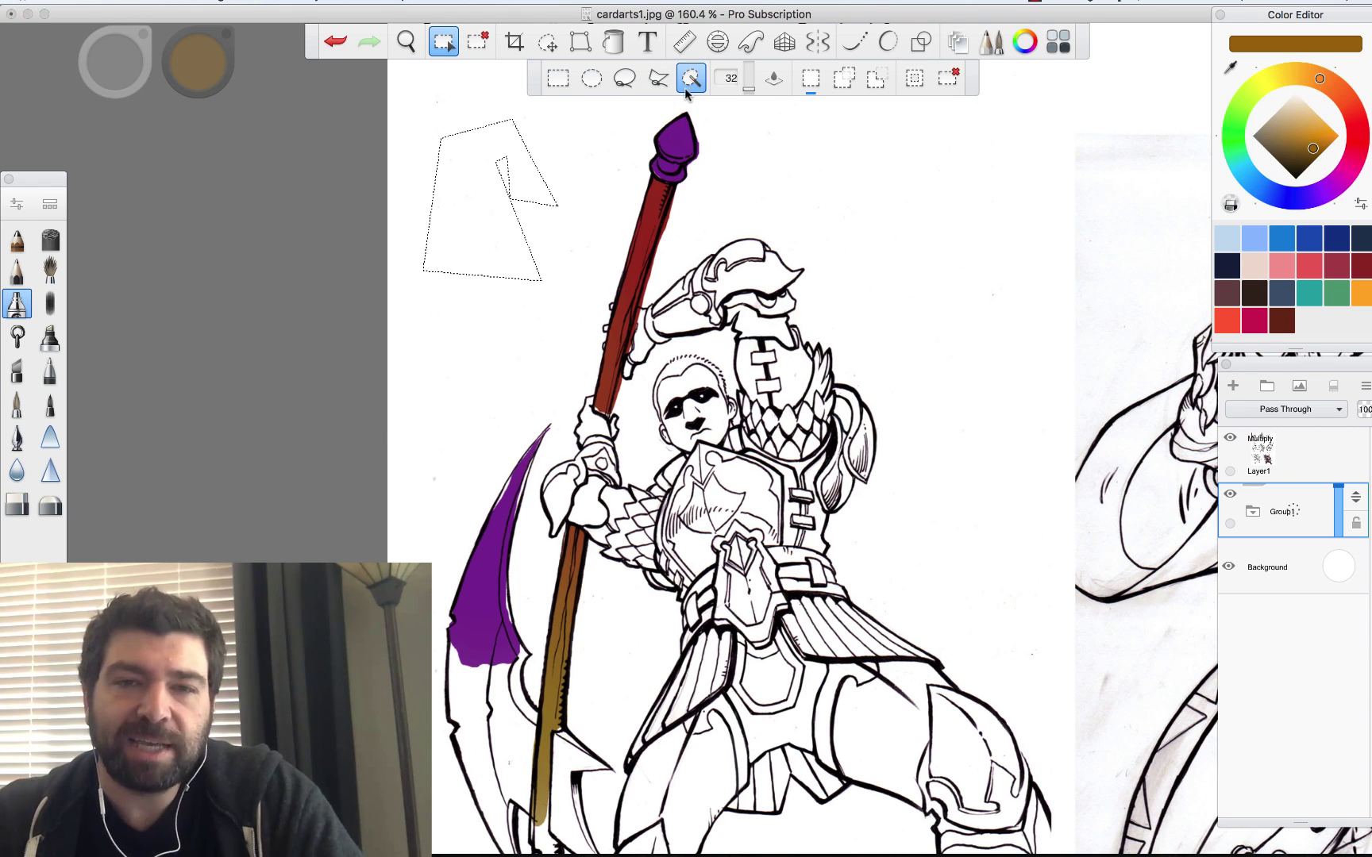
pyautogui.click(608, 216)
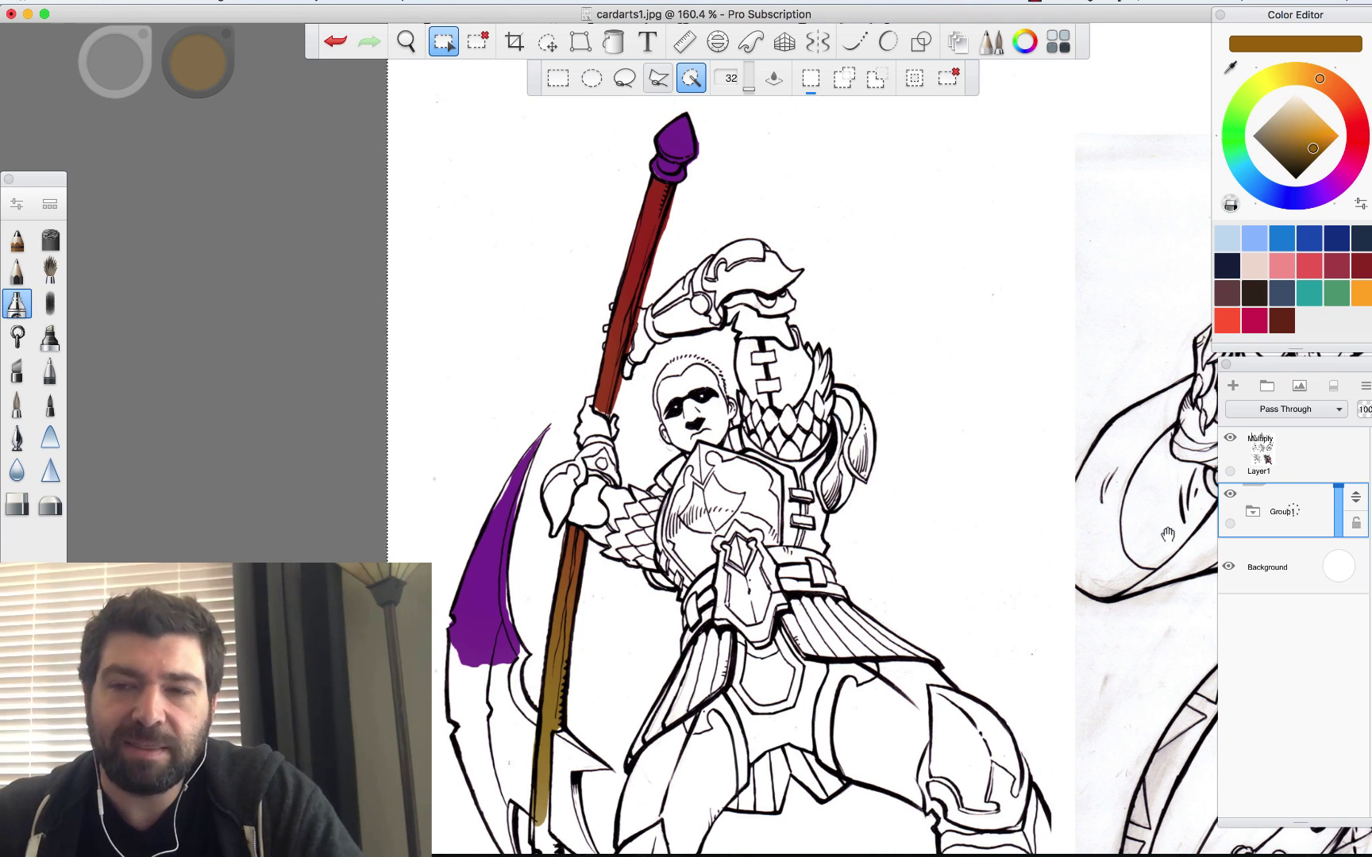
pyautogui.click(1253, 511)
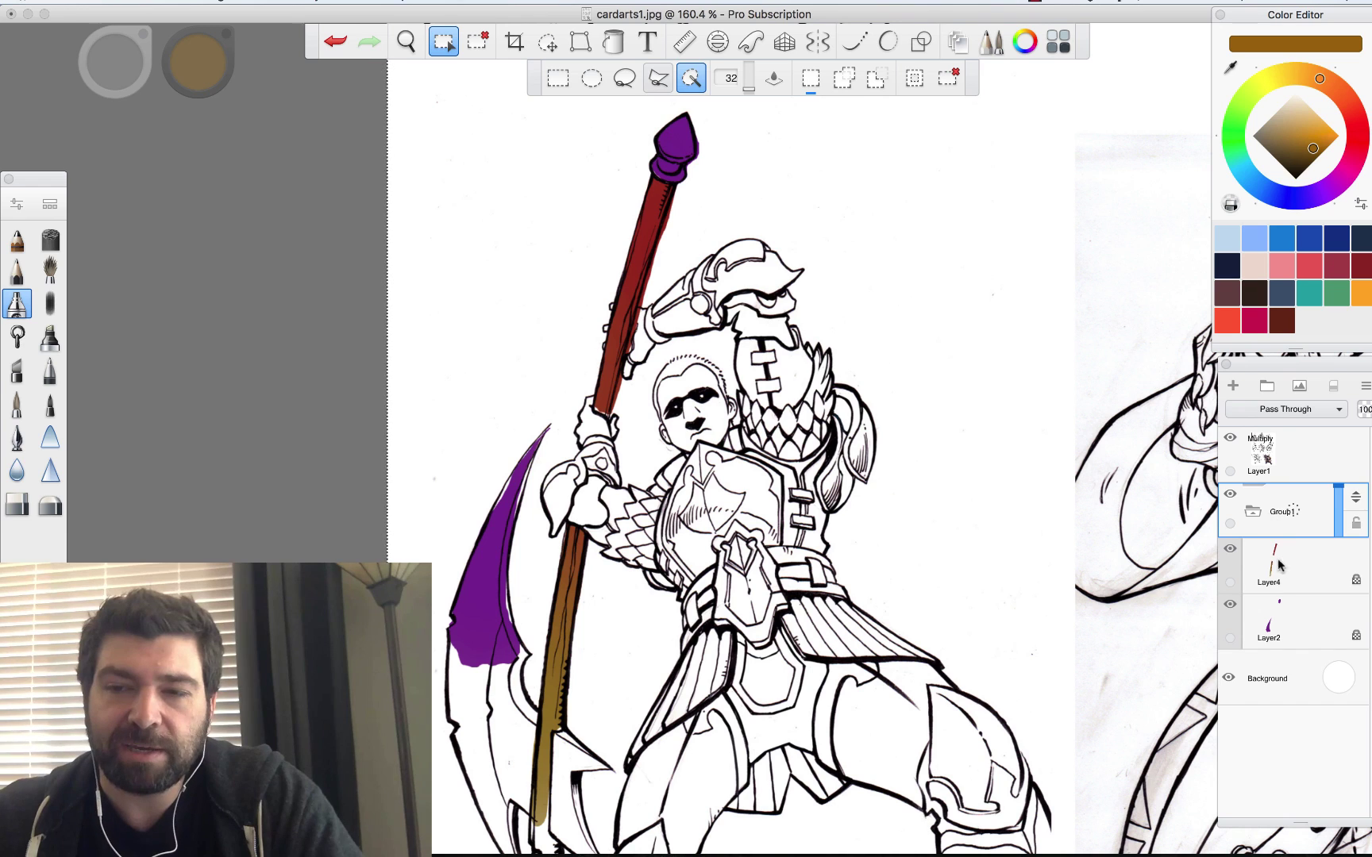
pyautogui.click(1279, 565)
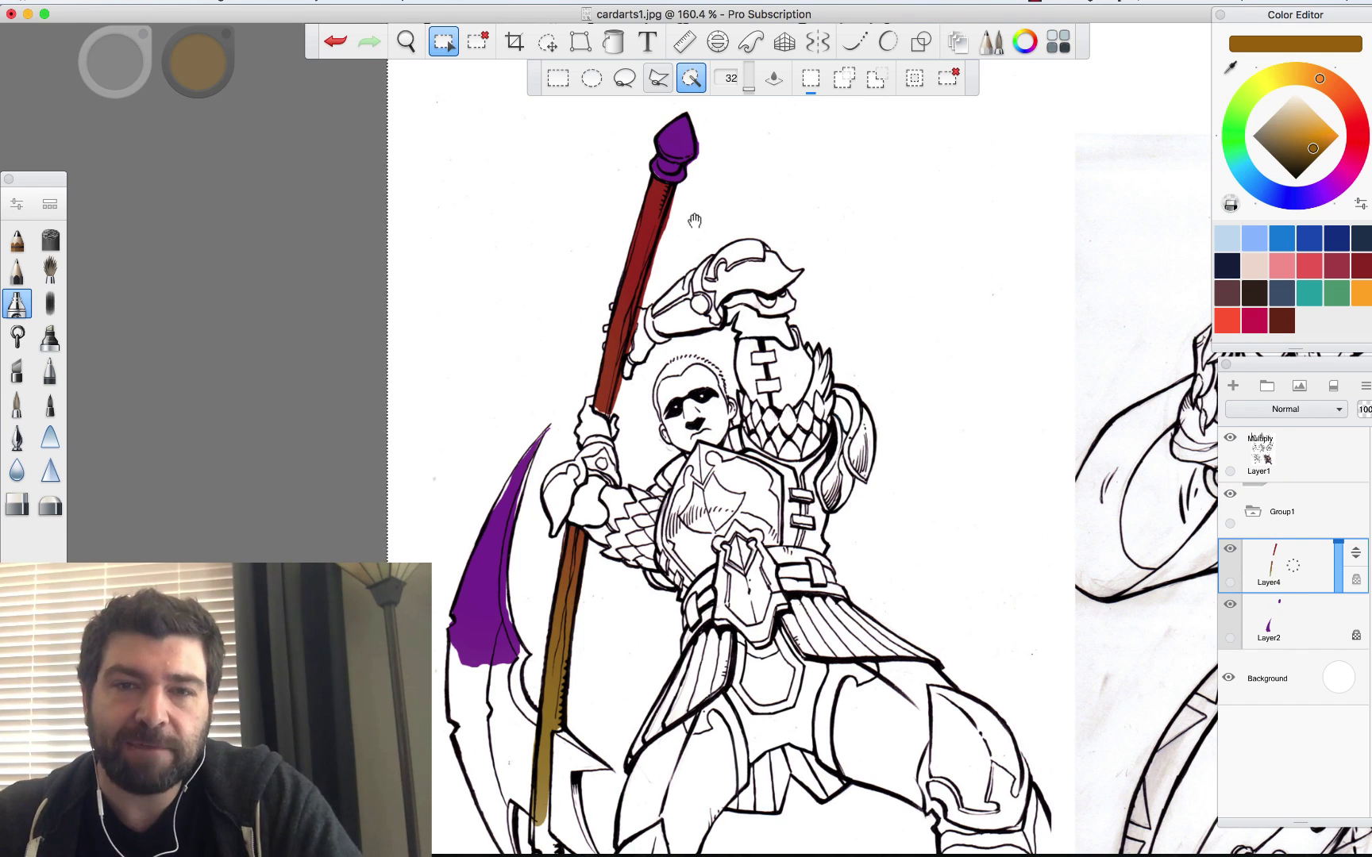
pyautogui.click(691, 78)
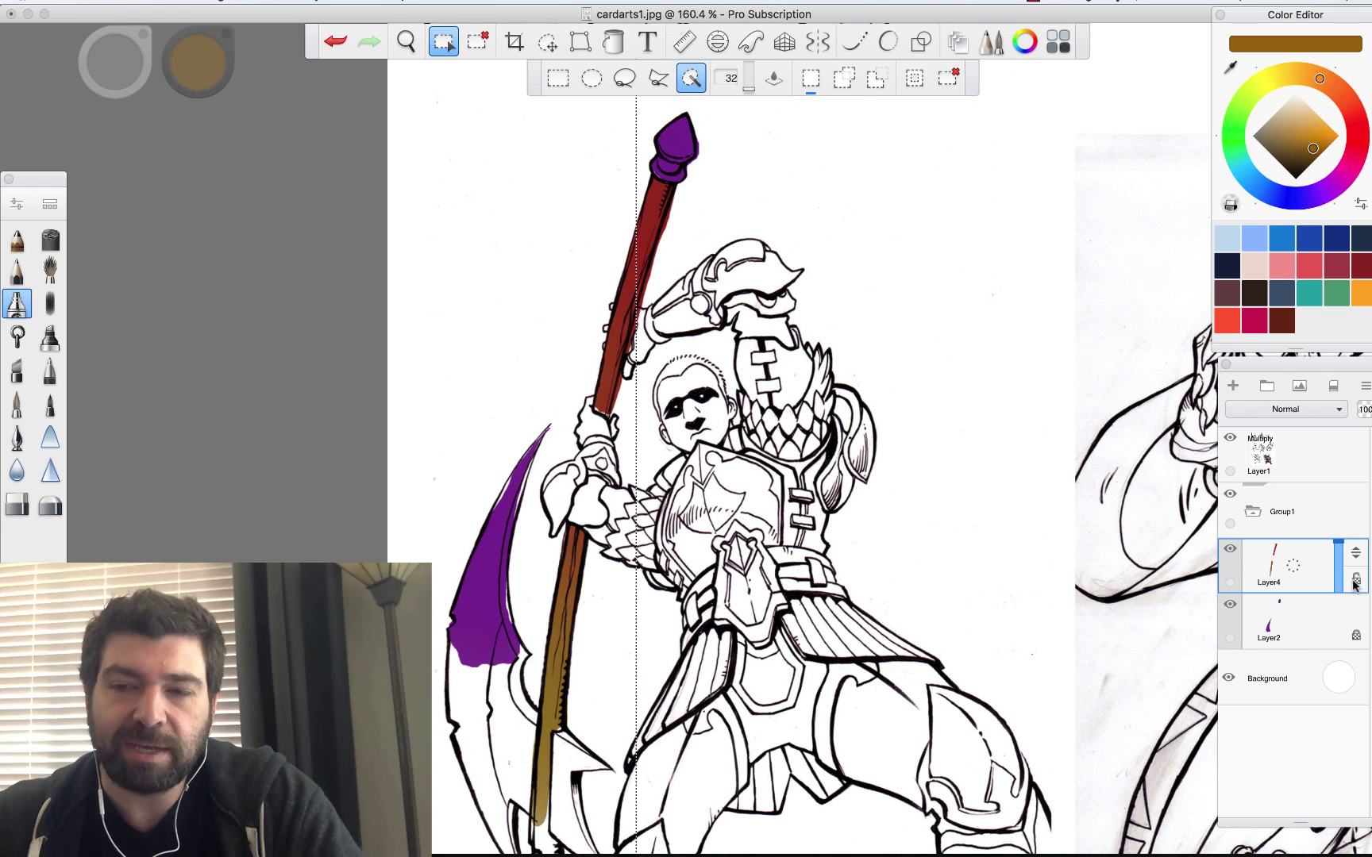
pyautogui.click(584, 214)
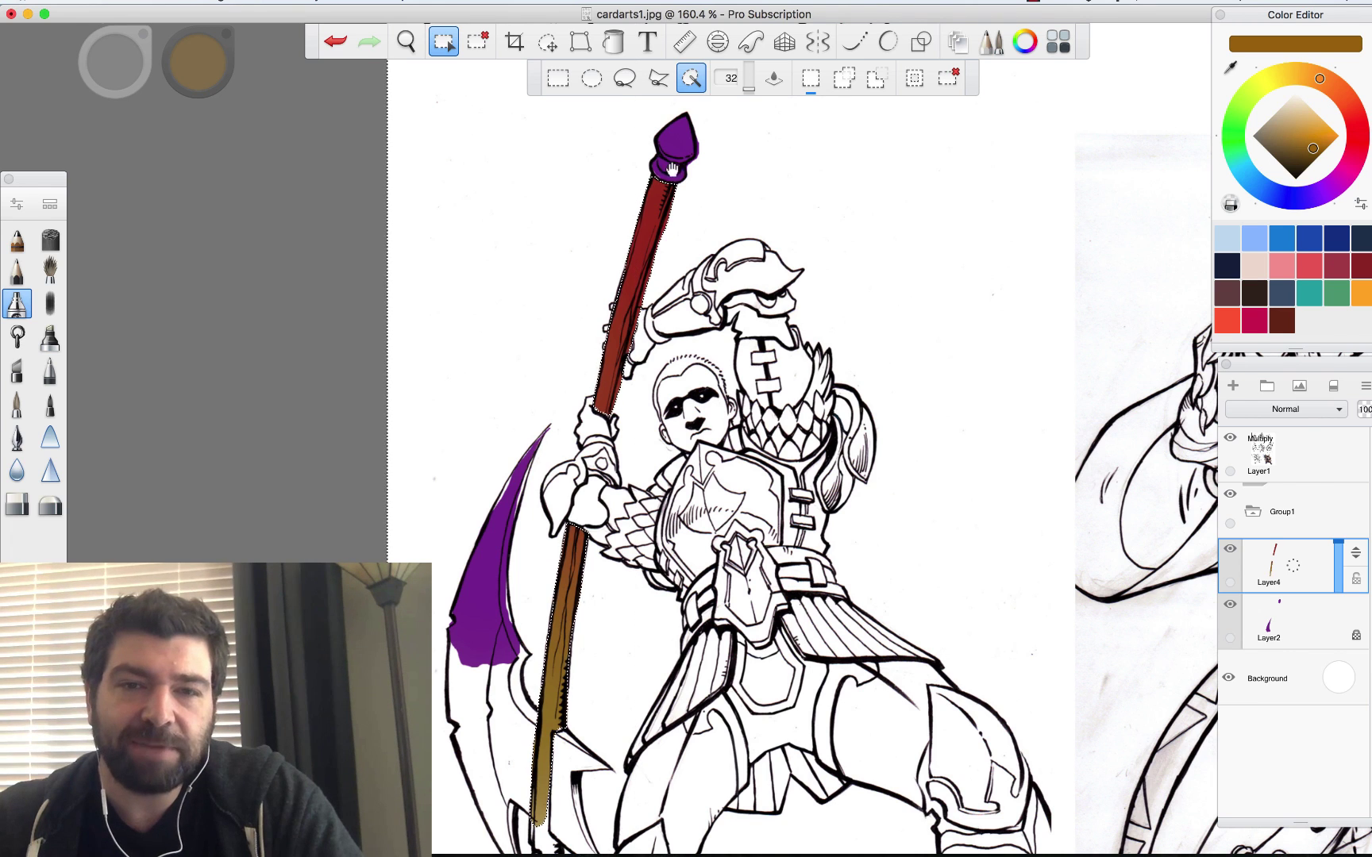
pyautogui.click(647, 238)
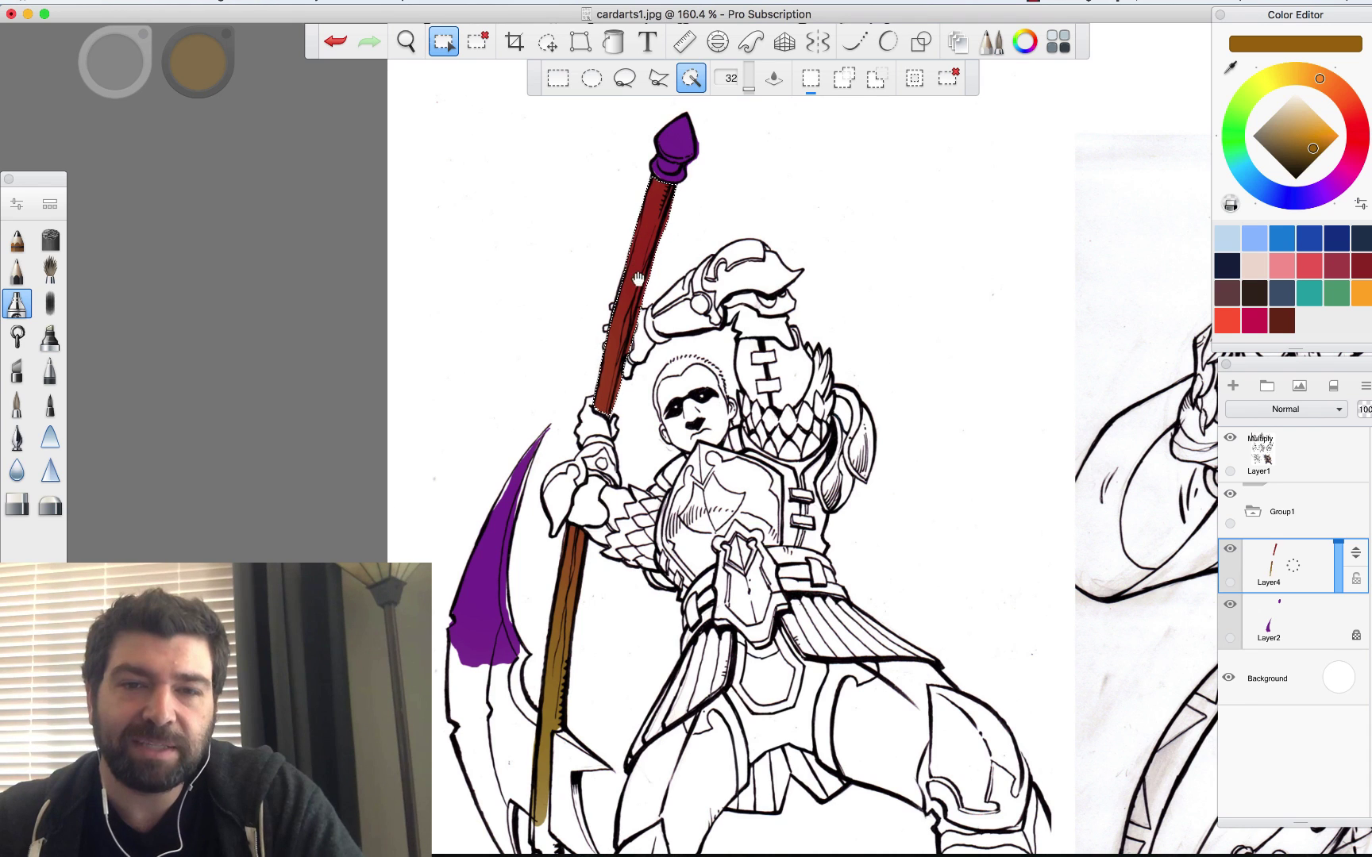
pyautogui.keyDown('shift'); pyautogui.click(566, 604); pyautogui.keyUp('shift')
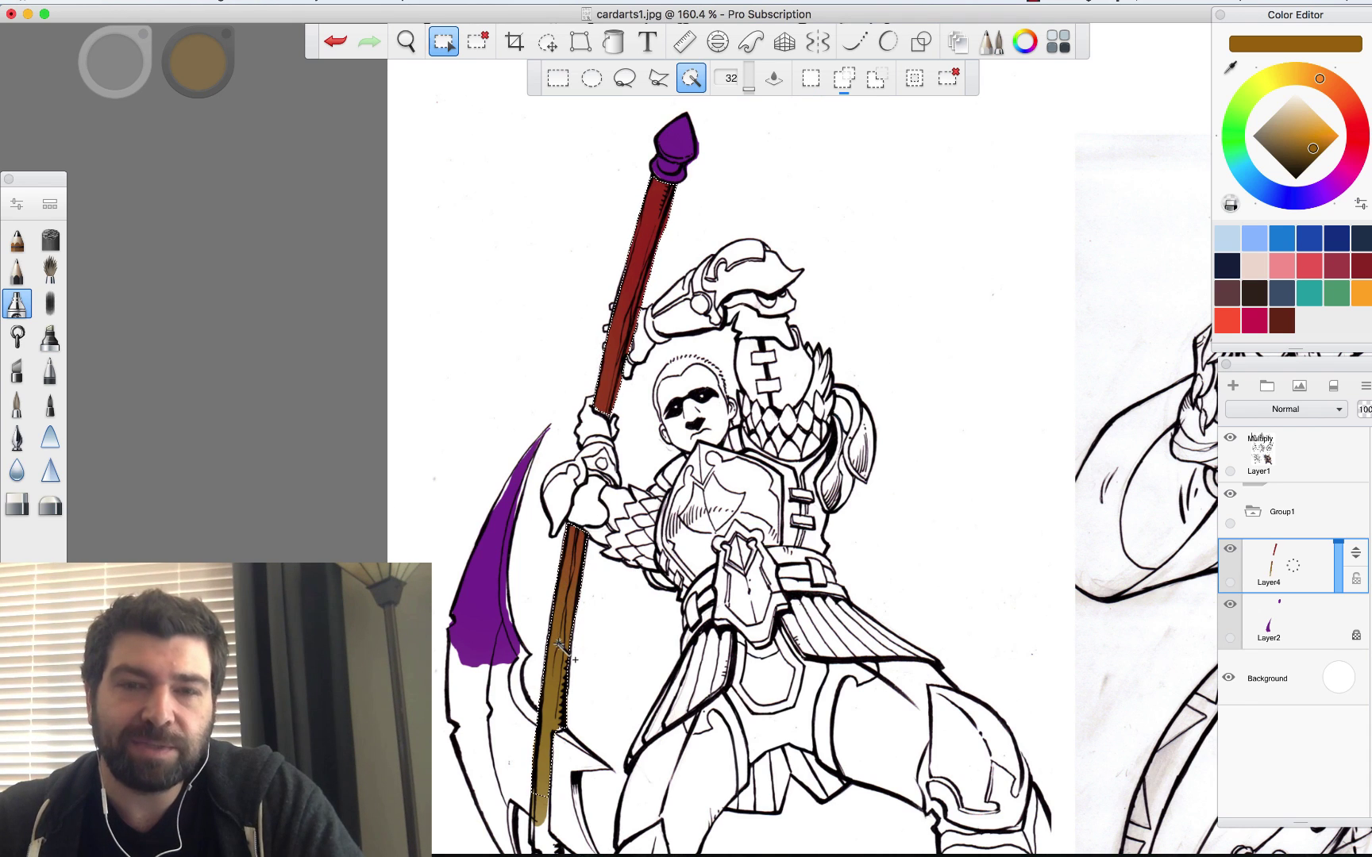
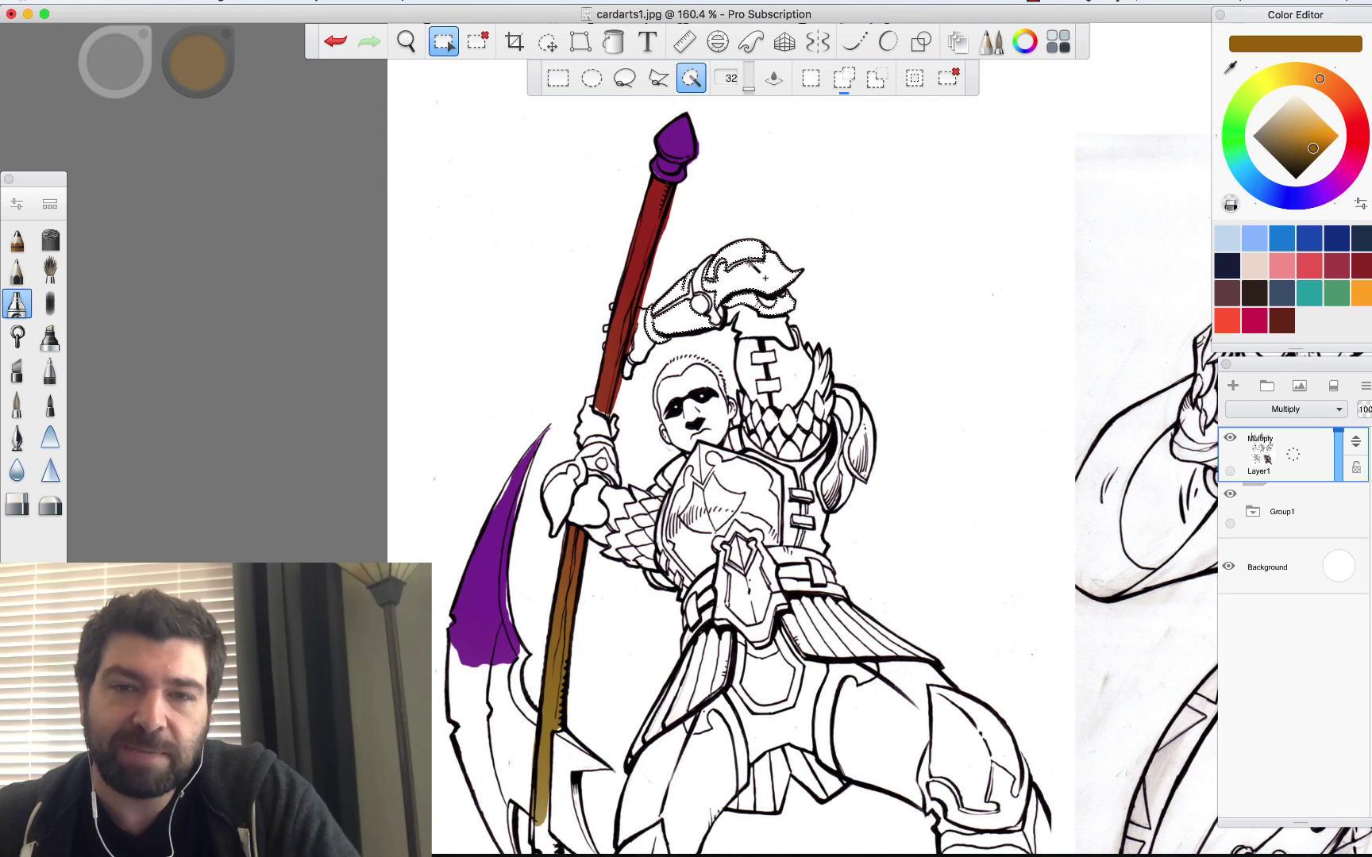
# Expand Group1 and add a new layer directly above Layer4 inside it, keeping the helmet and arm armor selection.
pyautogui.click(1279, 516)
pyautogui.click(1250, 514)
pyautogui.click(1271, 570)
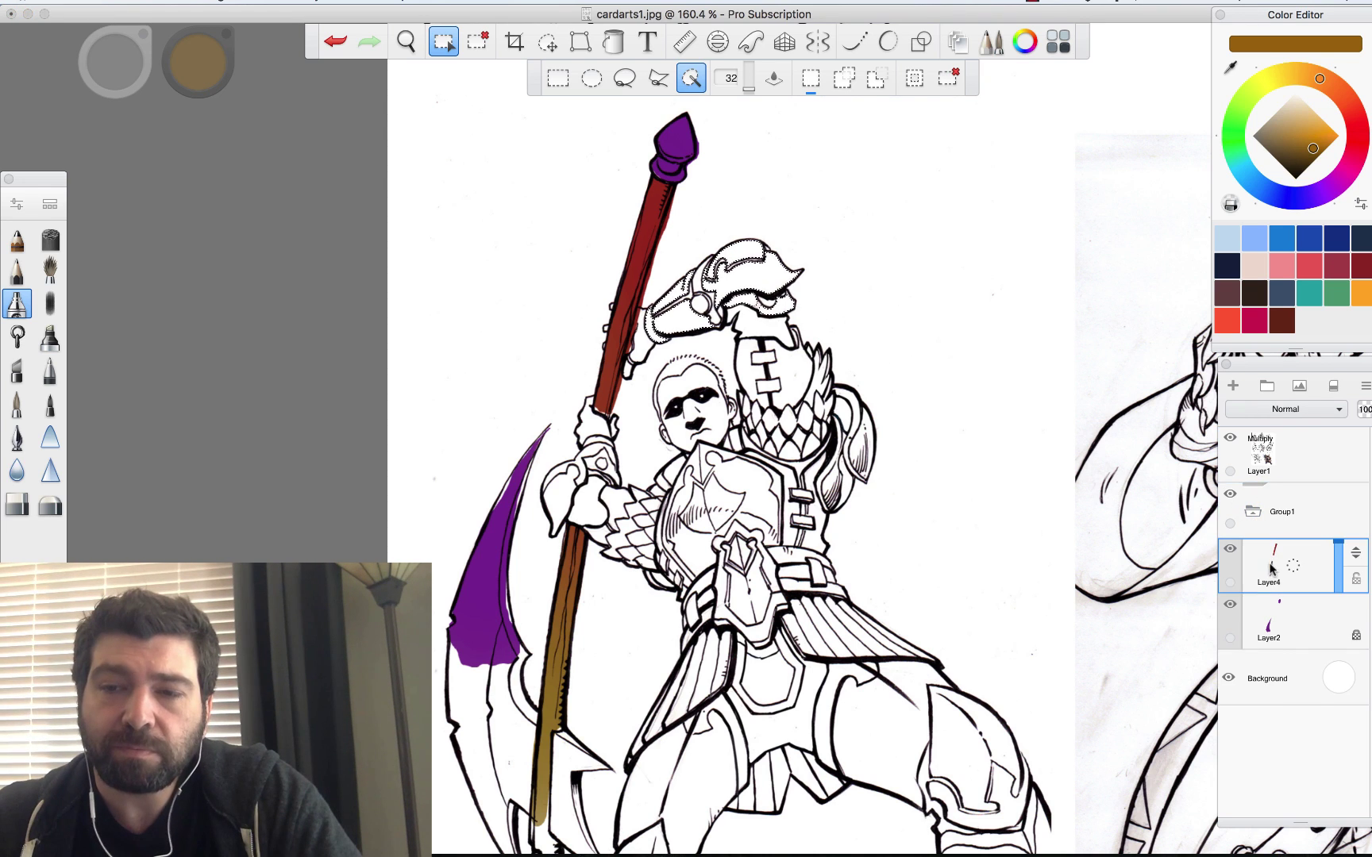
pyautogui.click(1233, 387)
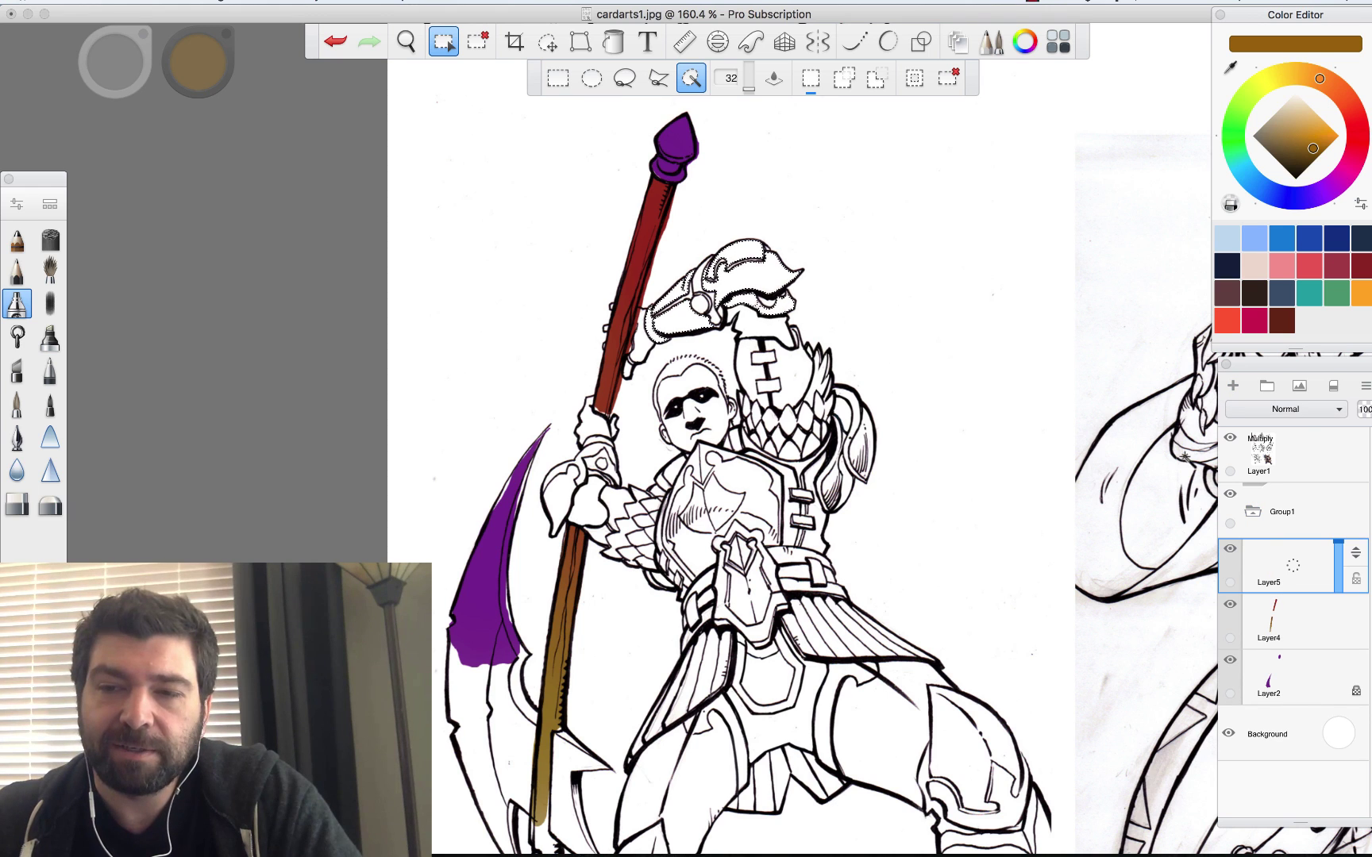
# Airbrush a lighter yellow-orange inside the helmet and arm armor selection on Layer5.
pyautogui.click(17, 302)
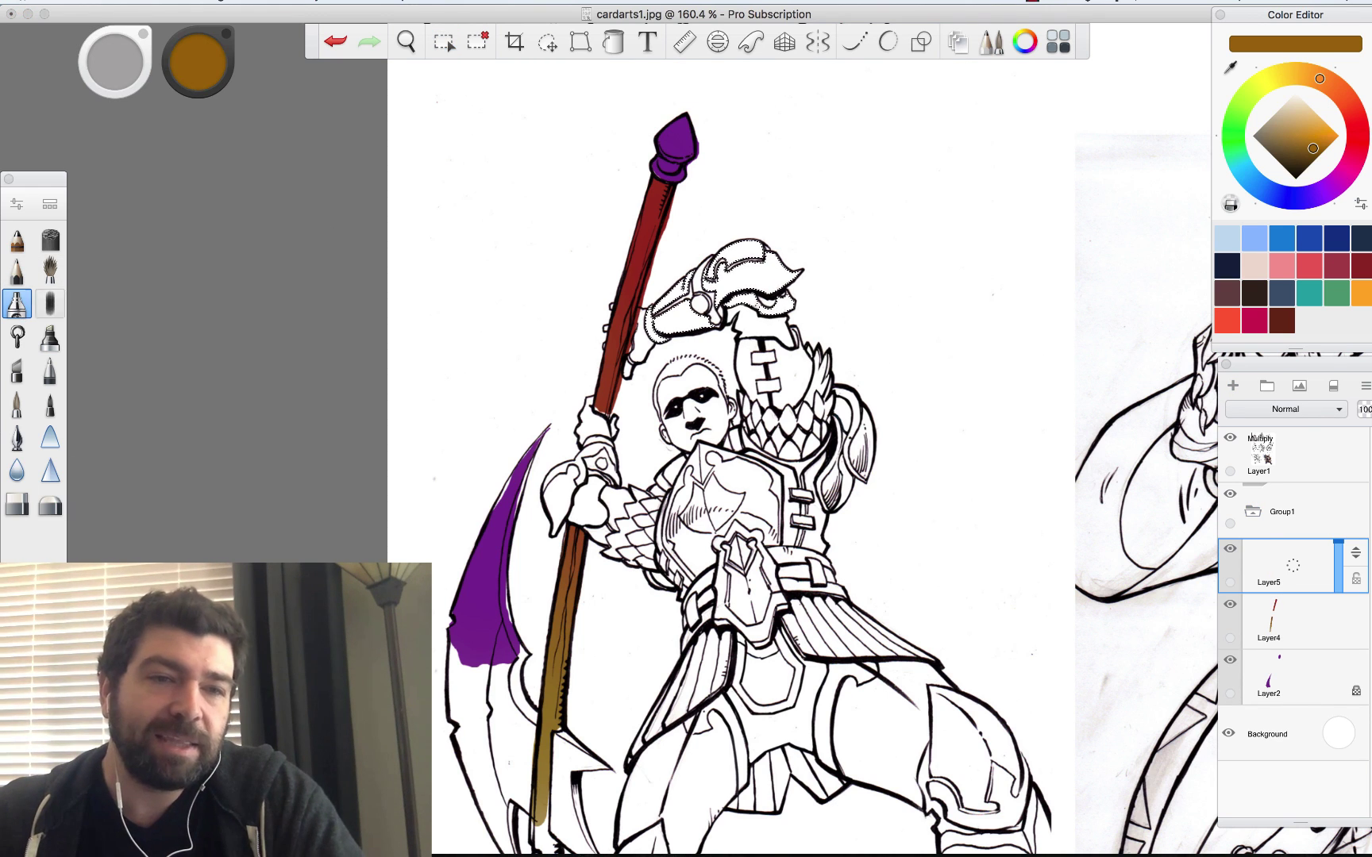
pyautogui.moveTo(1314, 157); pyautogui.dragTo(1321, 124)
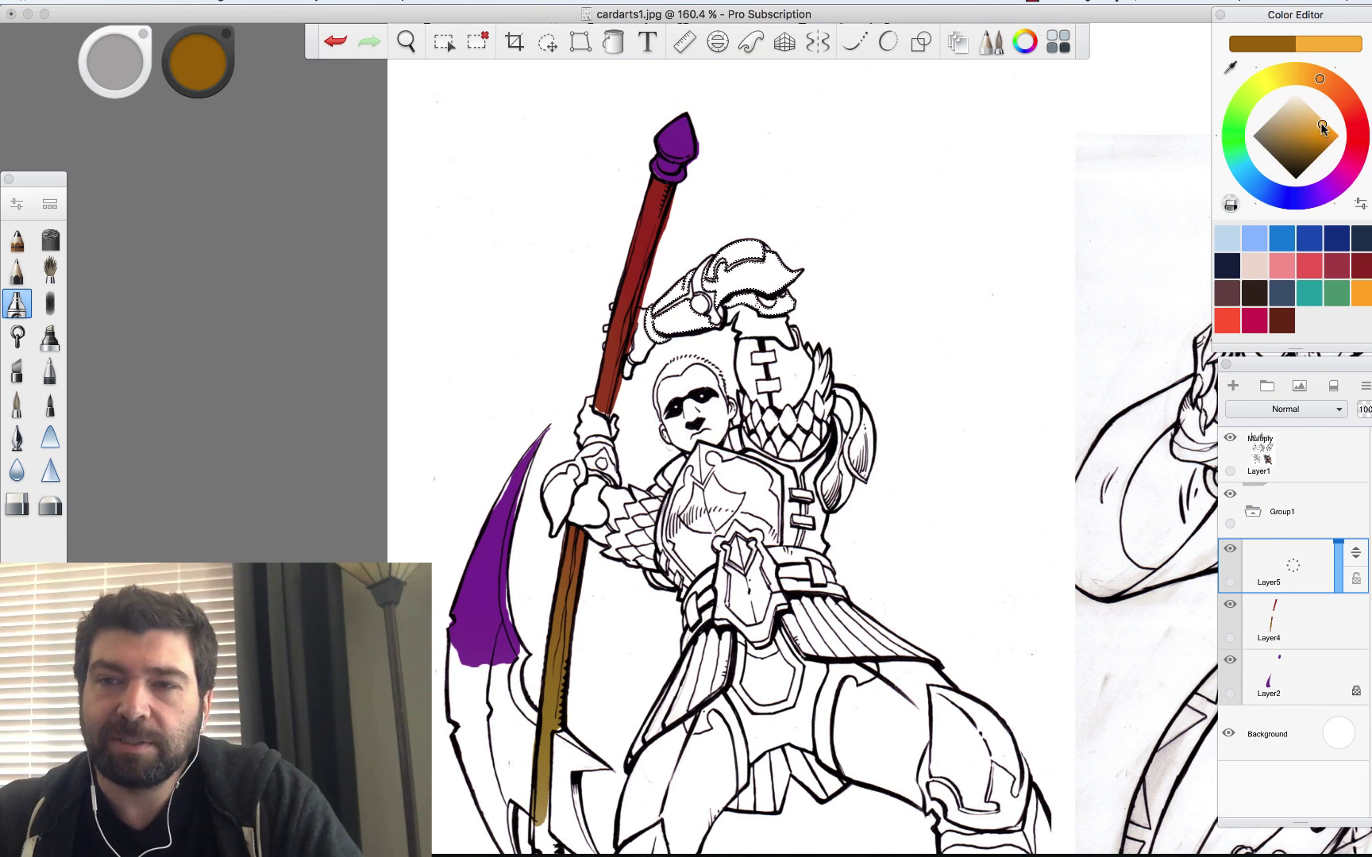
pyautogui.moveTo(782, 244); pyautogui.dragTo(735, 290)
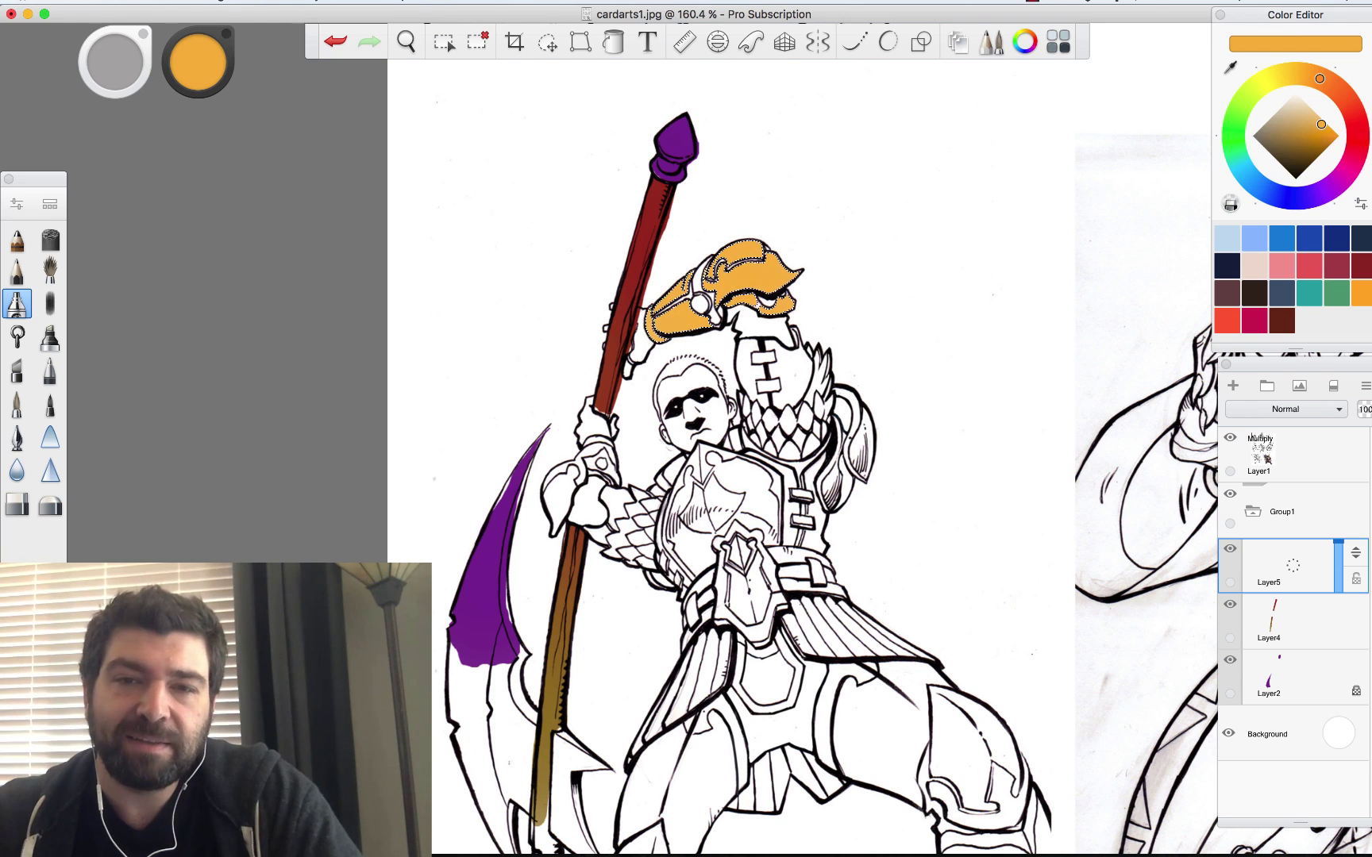
# Select the breastplate and belt areas on the Layer1 line art with the Magic Wand, adding the missed interior details with the Lasso.
pyautogui.click(1274, 464)
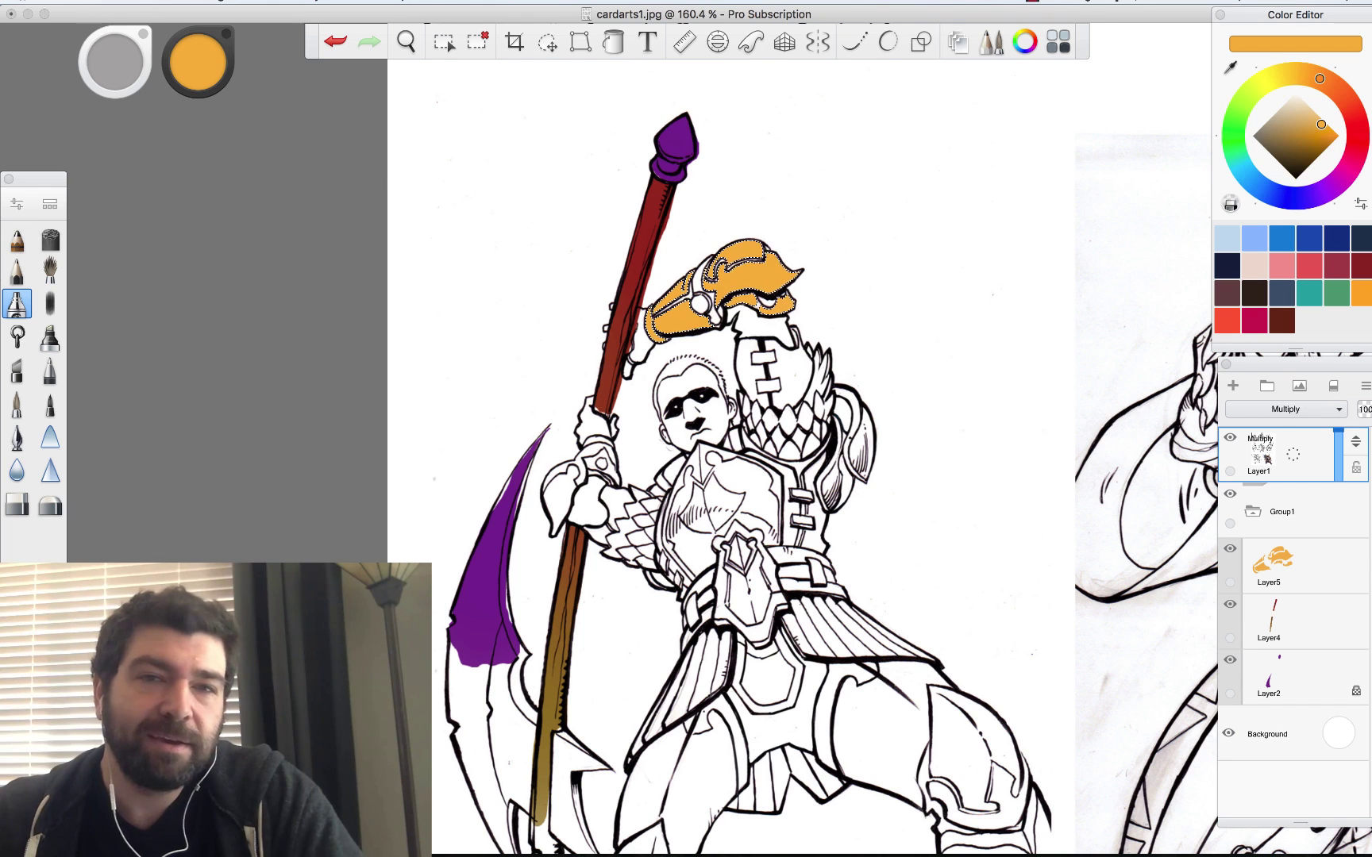
pyautogui.click(443, 41)
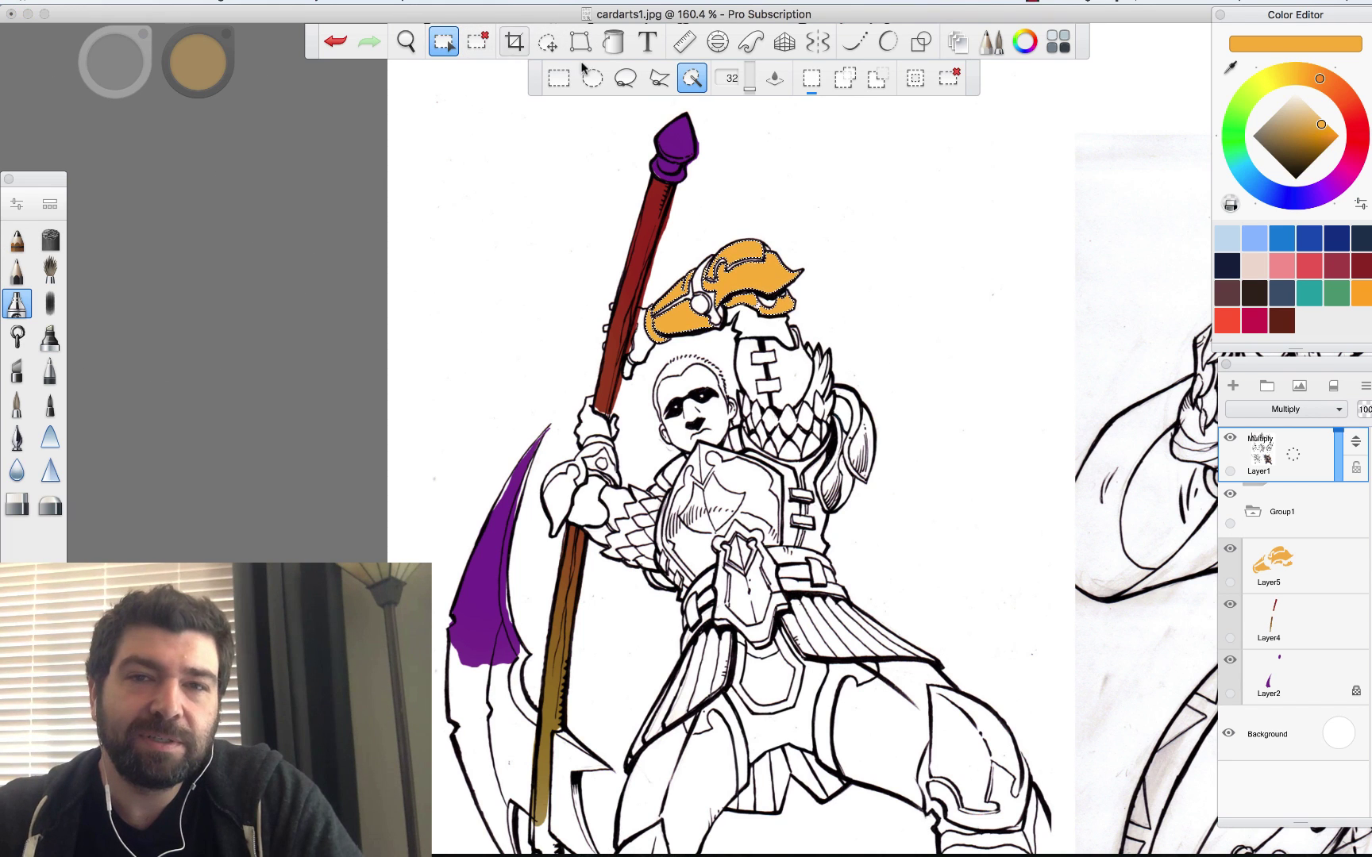
pyautogui.click(762, 349)
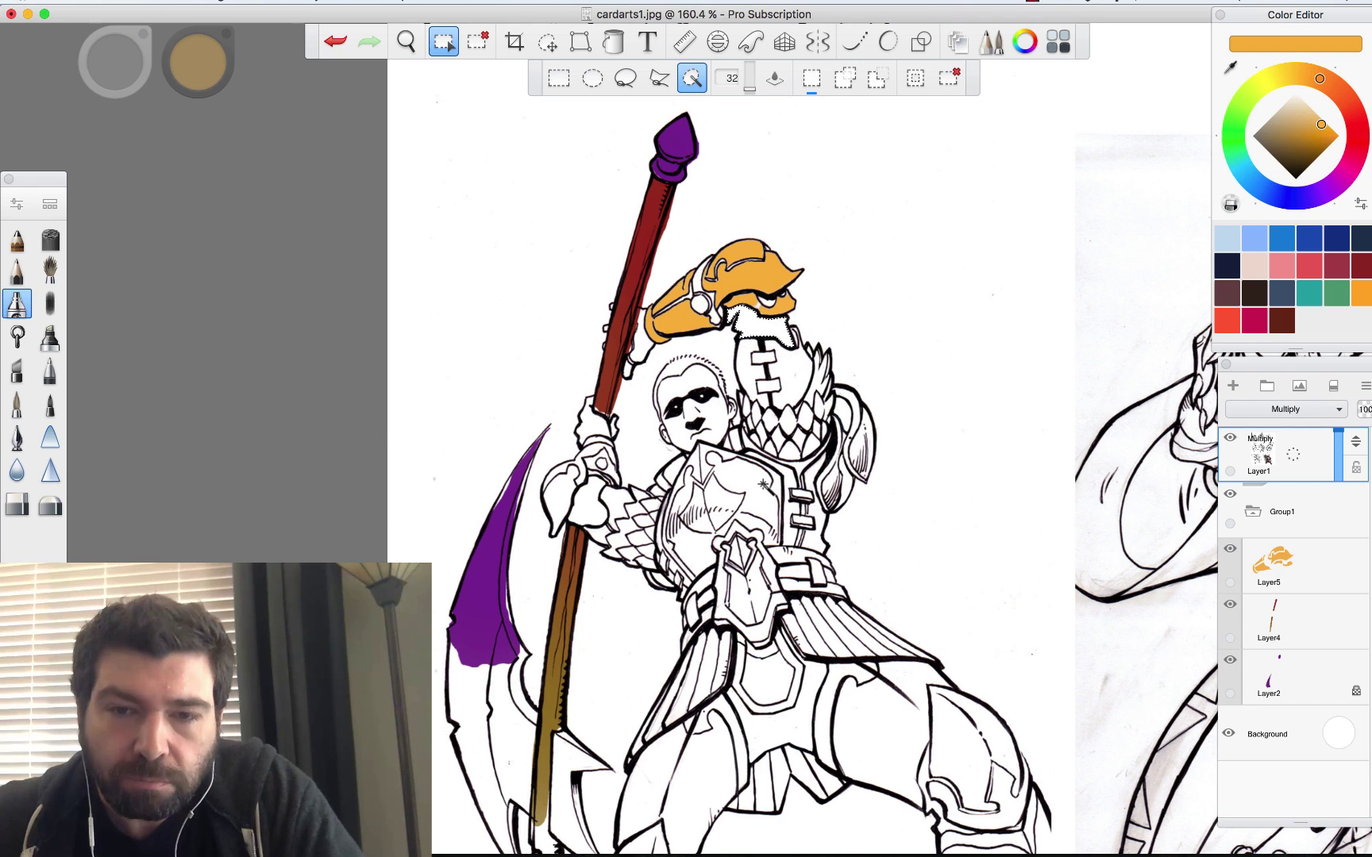
pyautogui.click(759, 499)
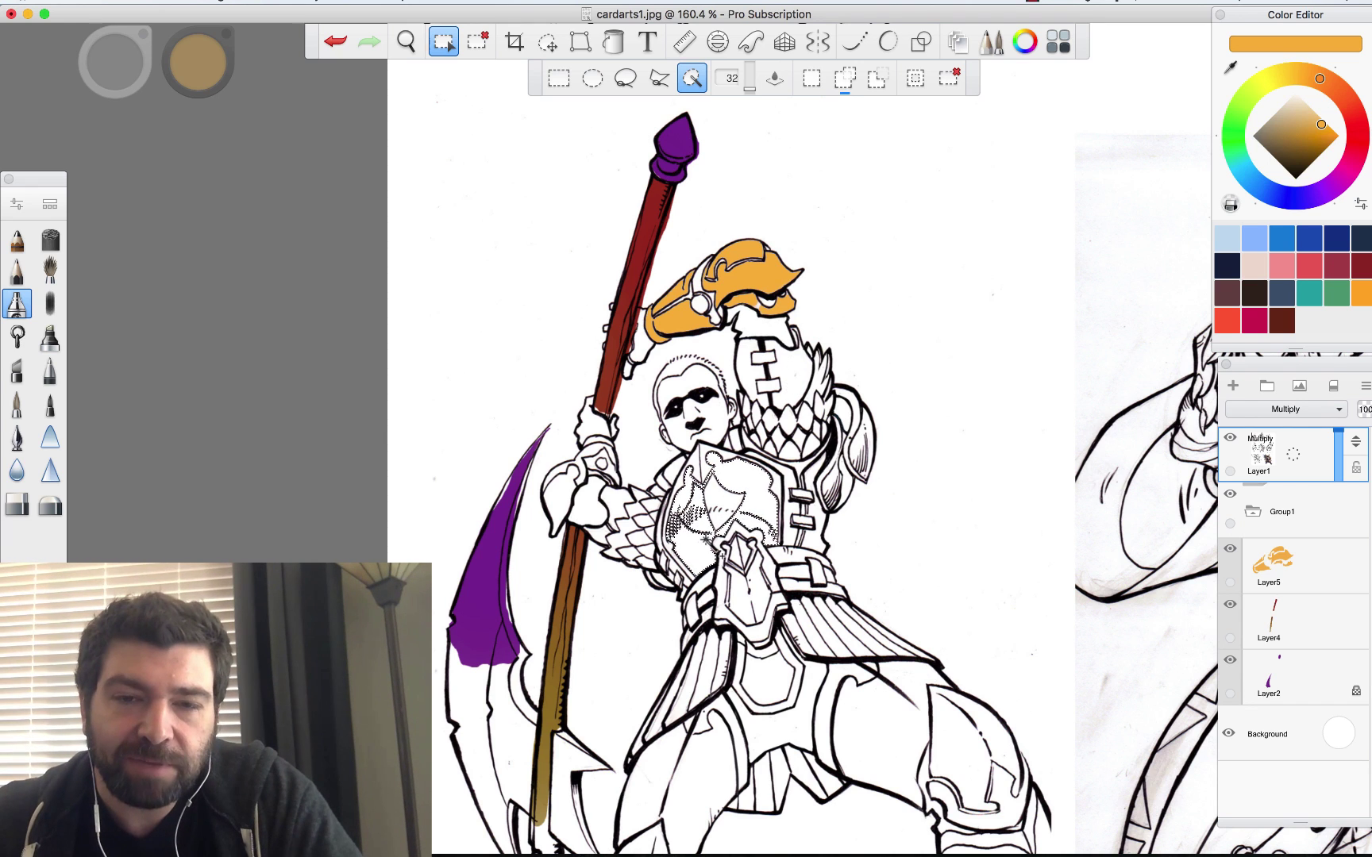
pyautogui.click(689, 536)
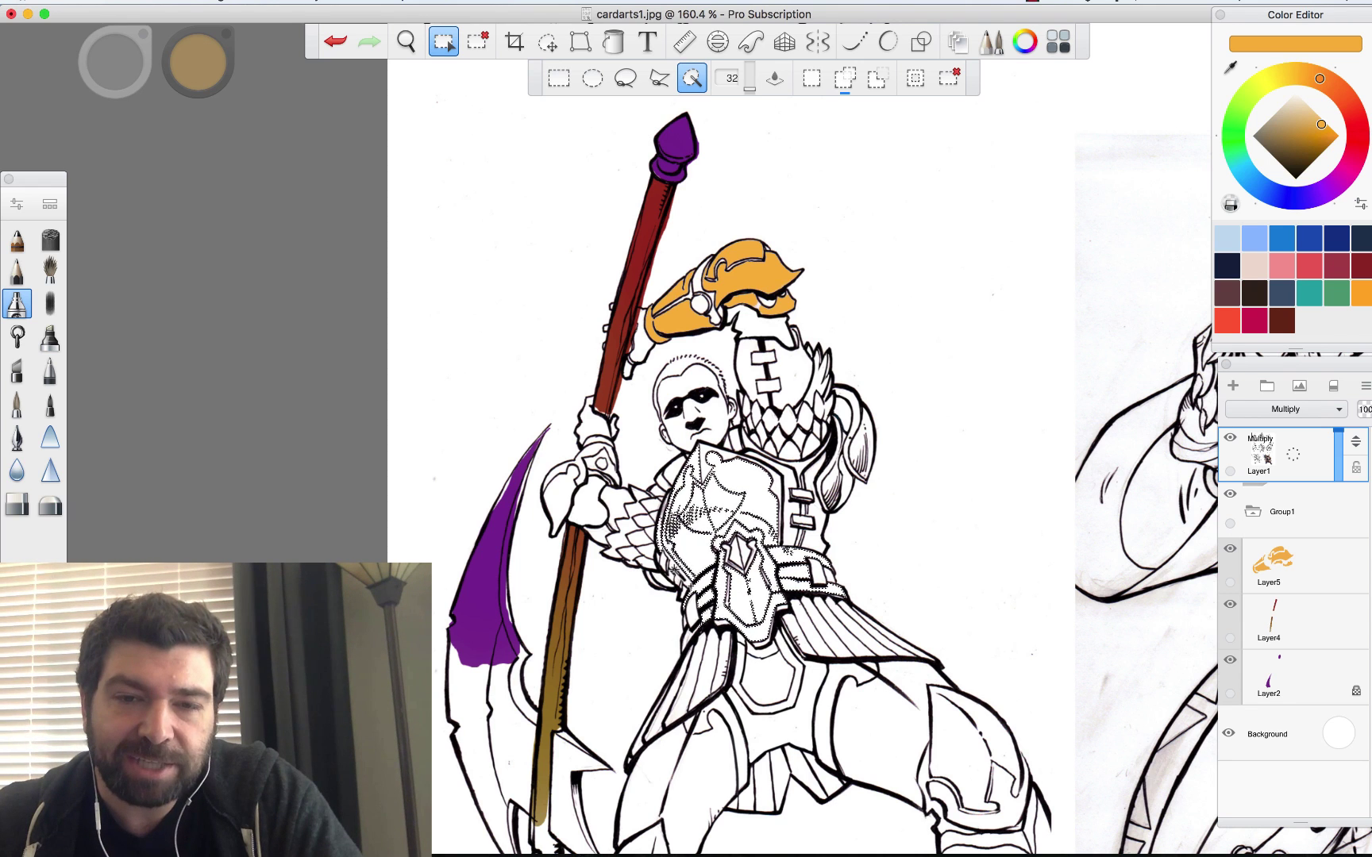
pyautogui.click(625, 80)
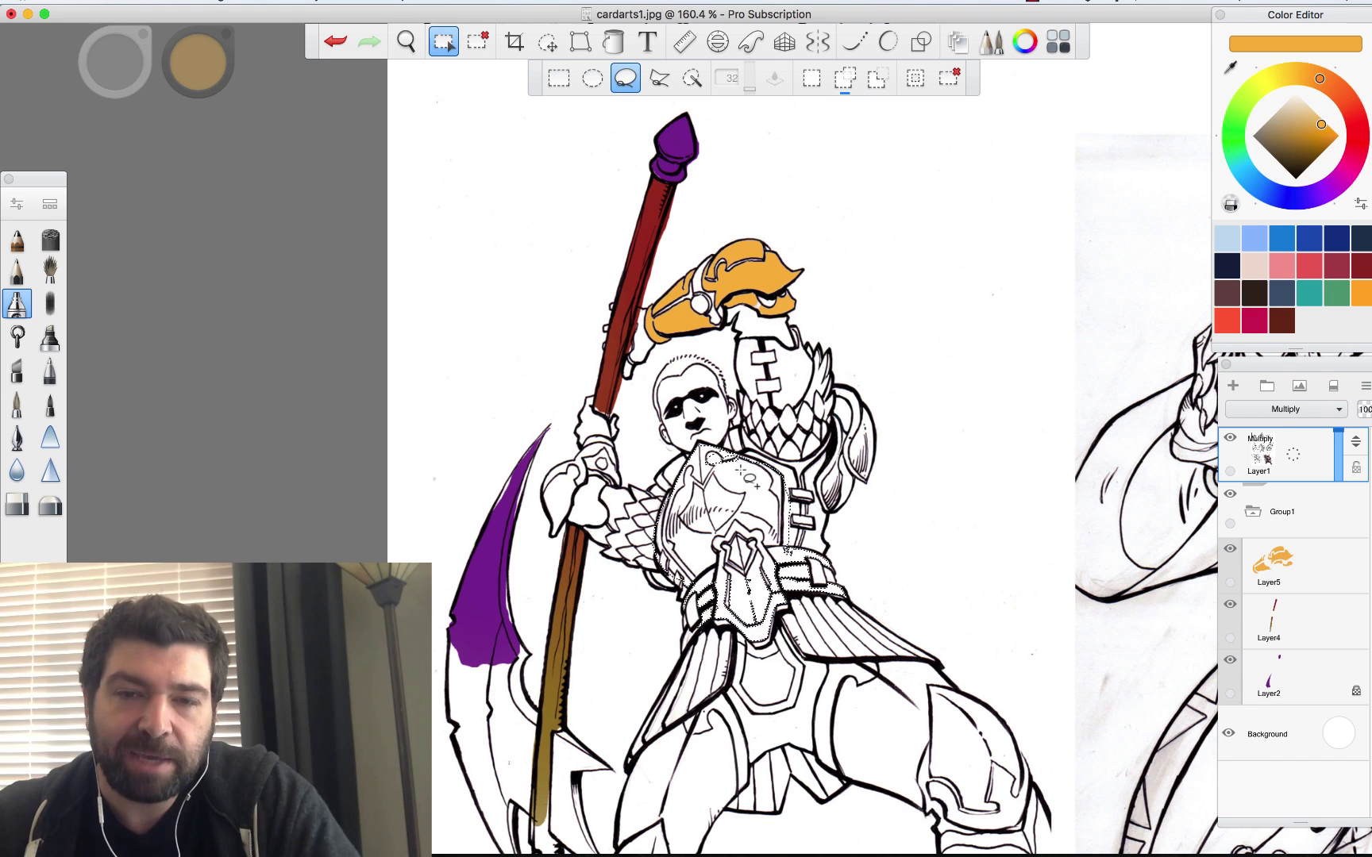
# Airbrush the same yellow-orange over the selected breastplate and belt on Layer5.
pyautogui.click(1290, 567)
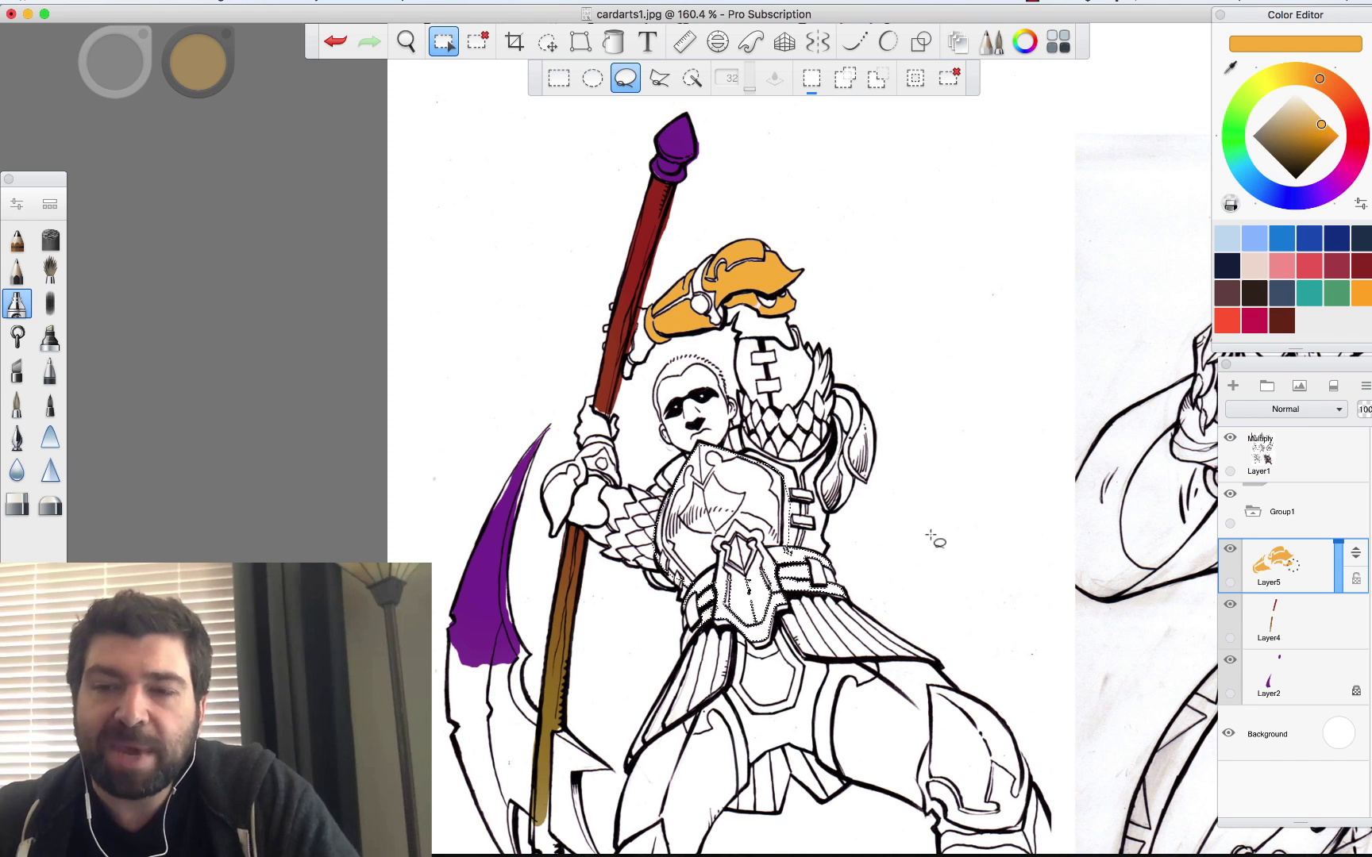
pyautogui.click(17, 303)
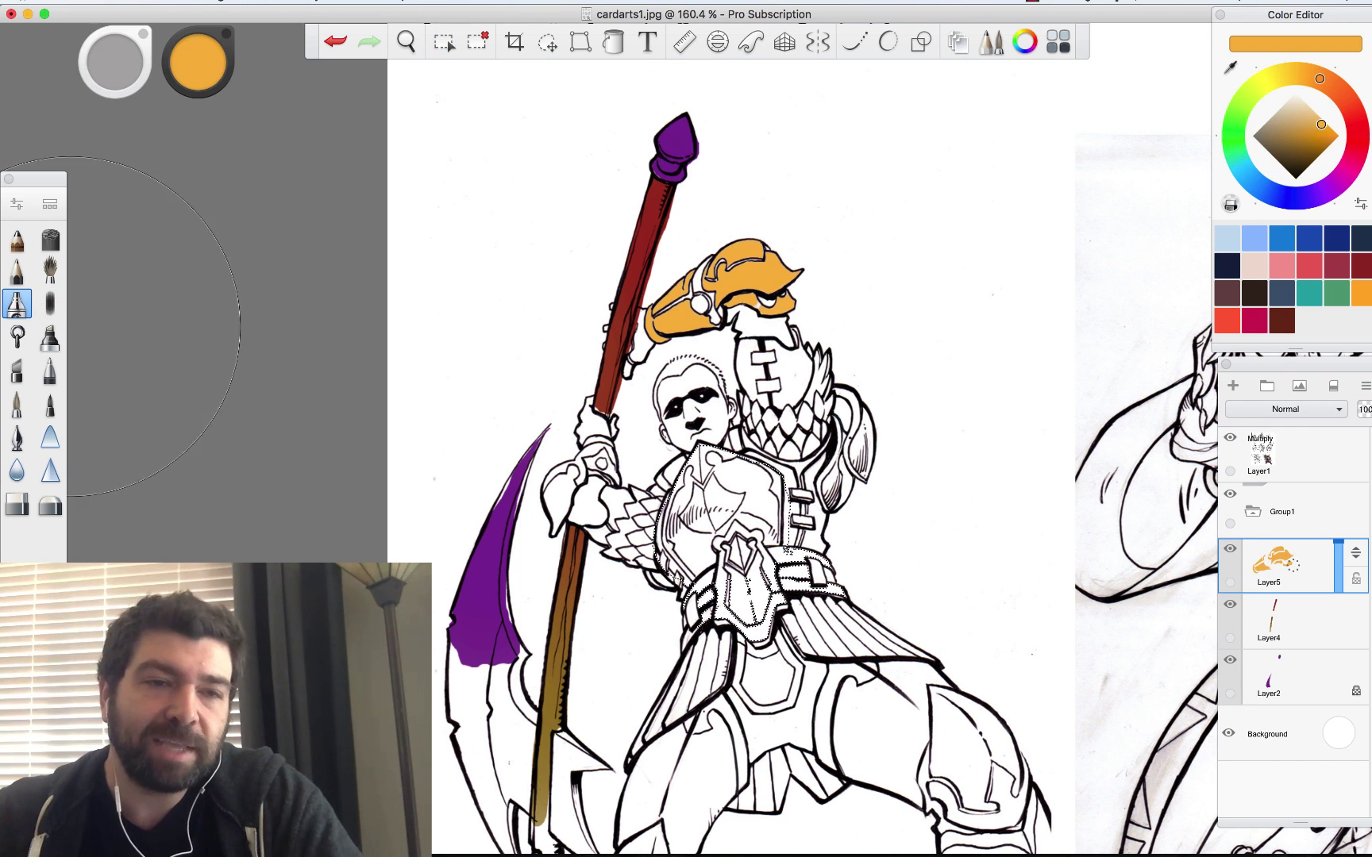
pyautogui.moveTo(659, 429); pyautogui.dragTo(730, 524)
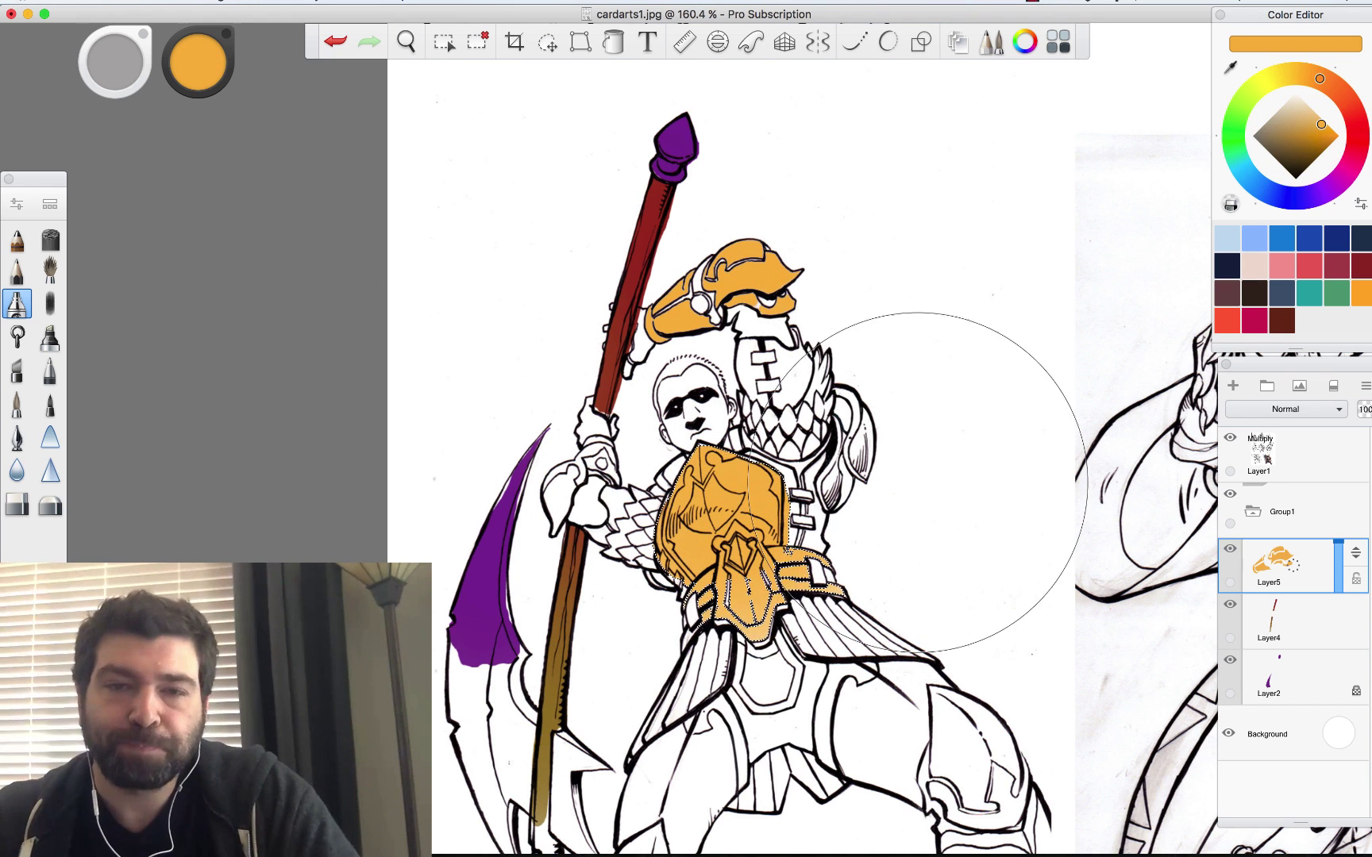
# Make Group1 active, hide and show it to check the grouped colors, and leave the Move tool without shifting the group.
pyautogui.click(1250, 512)
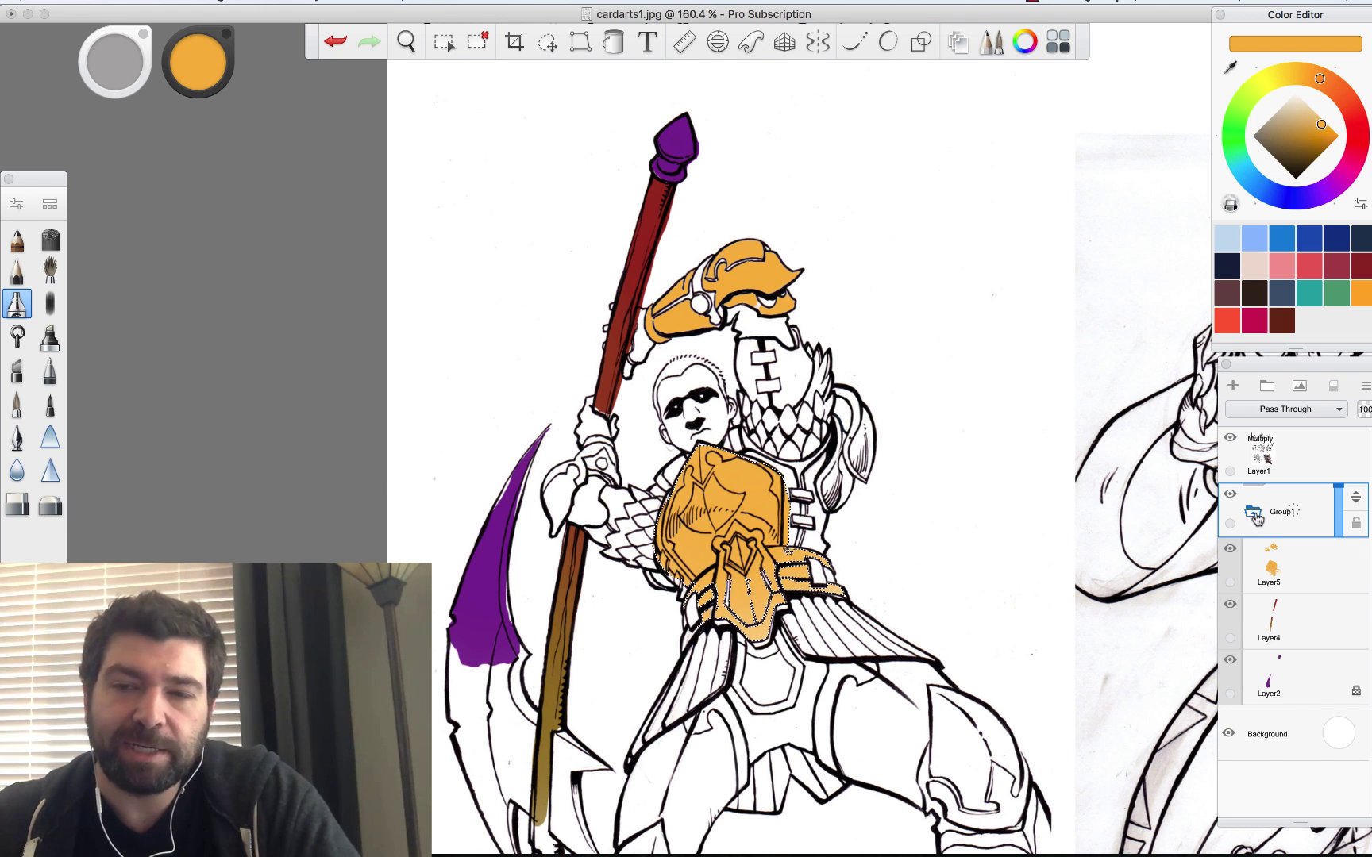
pyautogui.press('v')
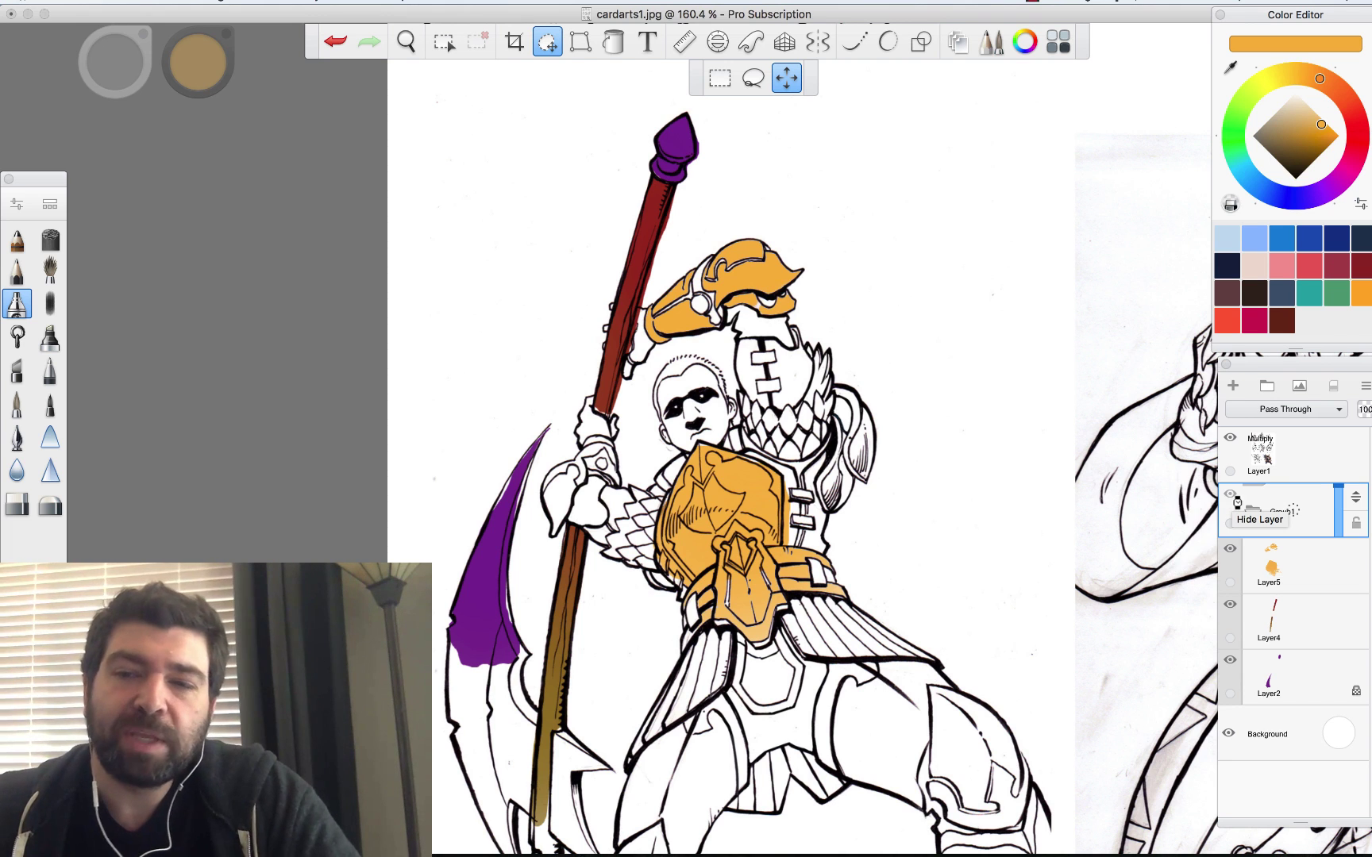
pyautogui.click(1230, 495)
pyautogui.click(1230, 496)
pyautogui.moveTo(1174, 481); pyautogui.dragTo(683, 278)
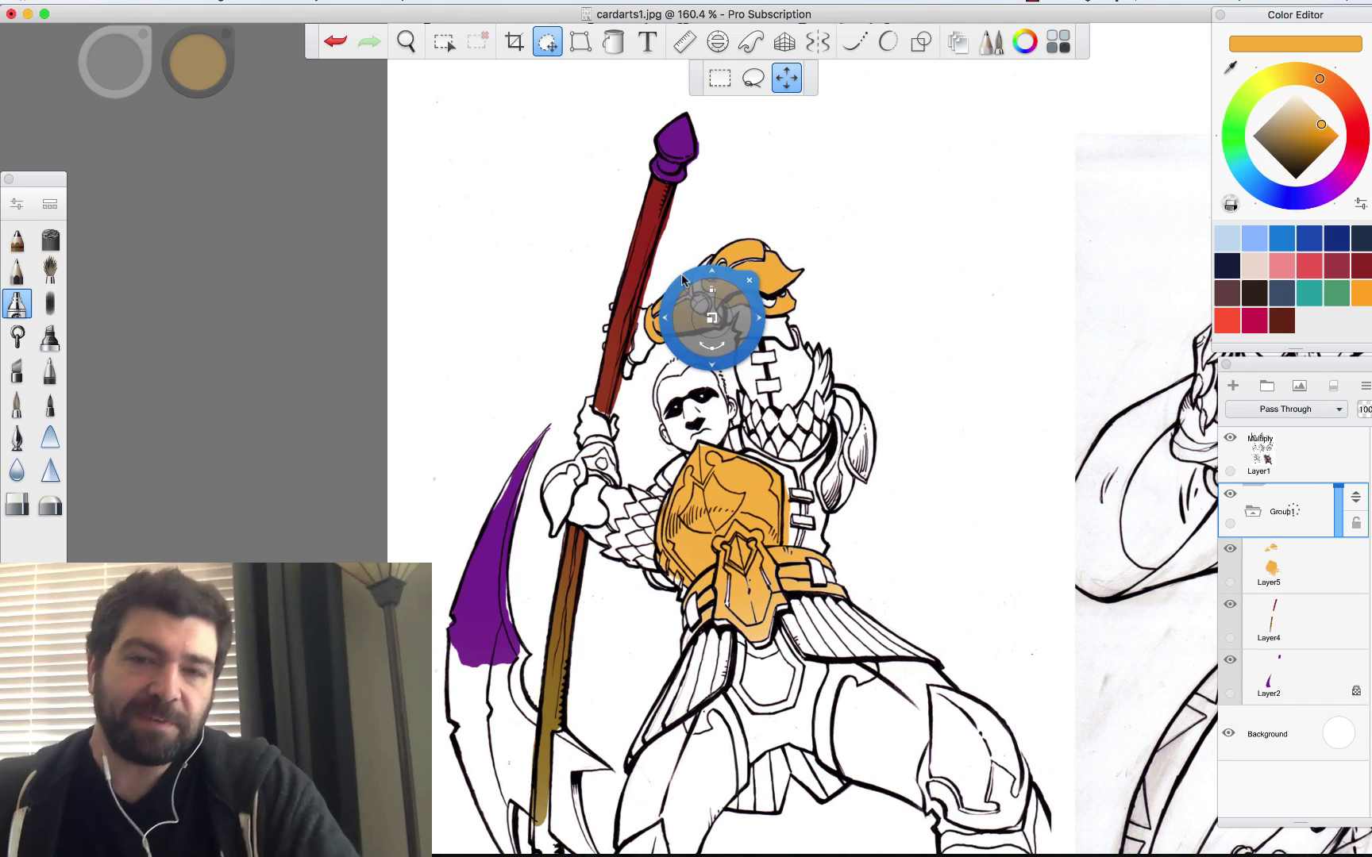
pyautogui.click(749, 280)
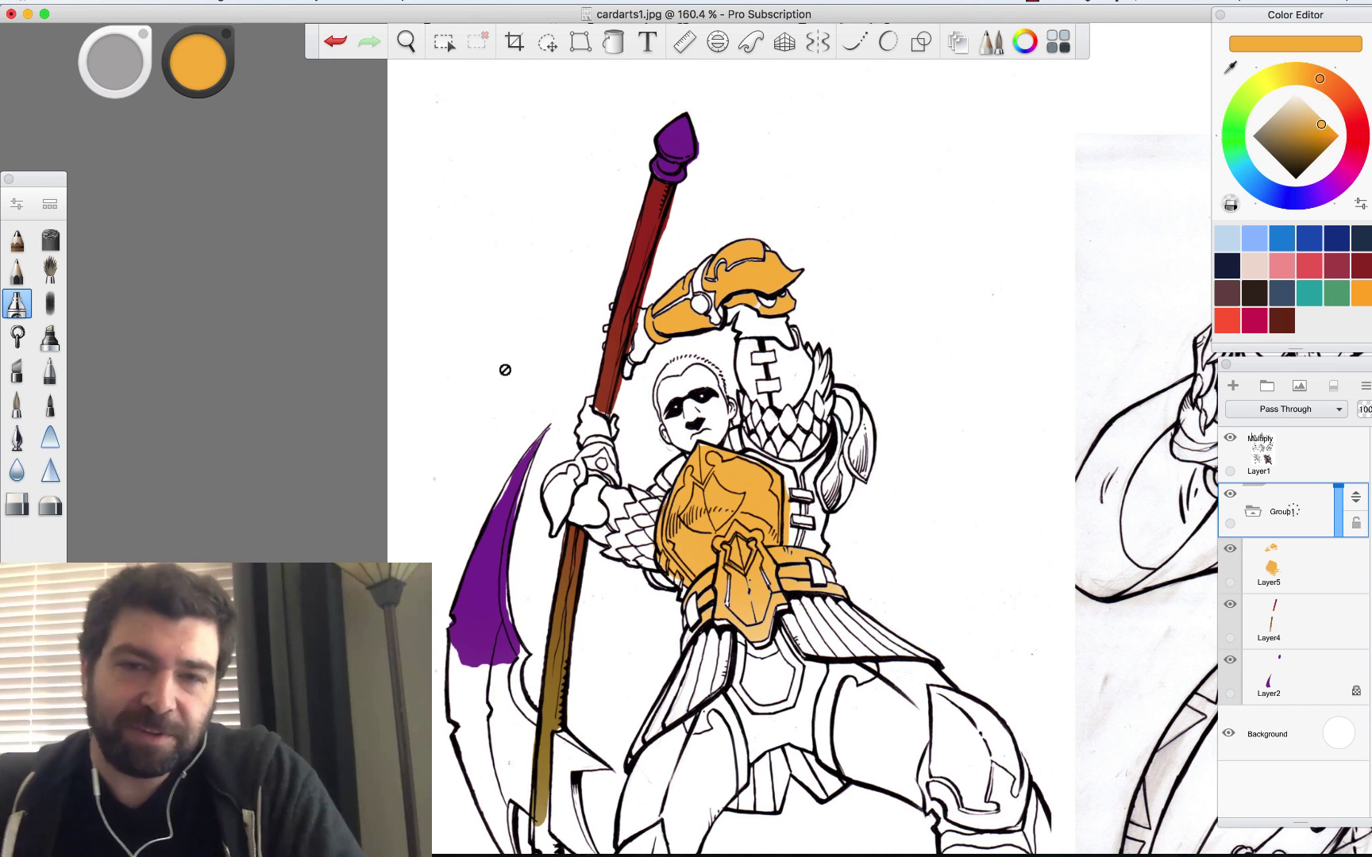